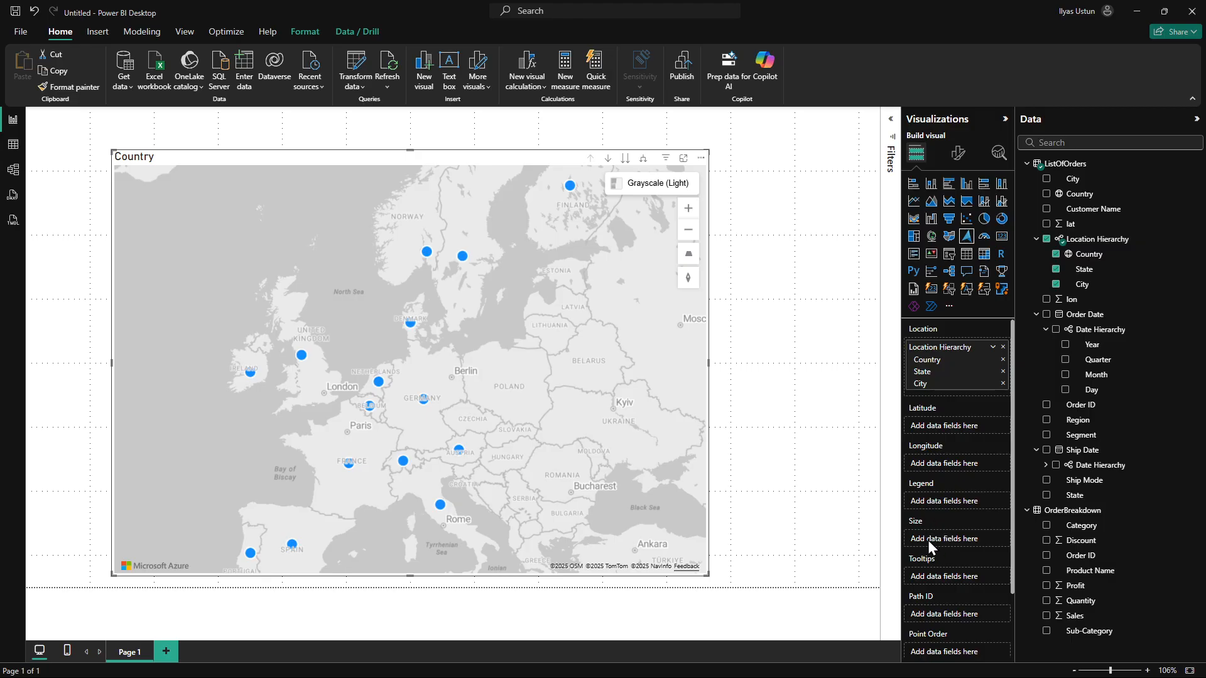
Step: Size the map bubbles by Sum of Sales from the OrderBreakdown table
{"action": "left_click_drag", "start_coordinate": [1080, 622], "coordinate": [947, 531]}
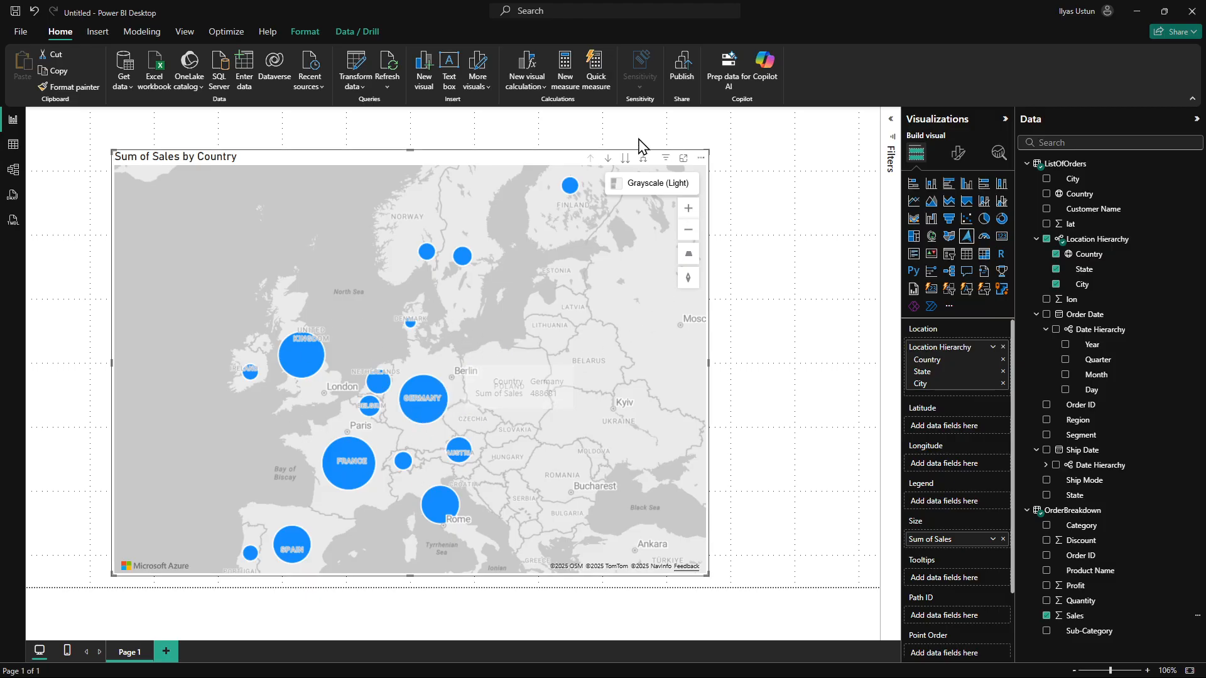
Step: Expand the map's location hierarchy to state and city level to examine the sales bubbles, and return to country level
{"action": "left_click", "coordinate": [642, 159]}
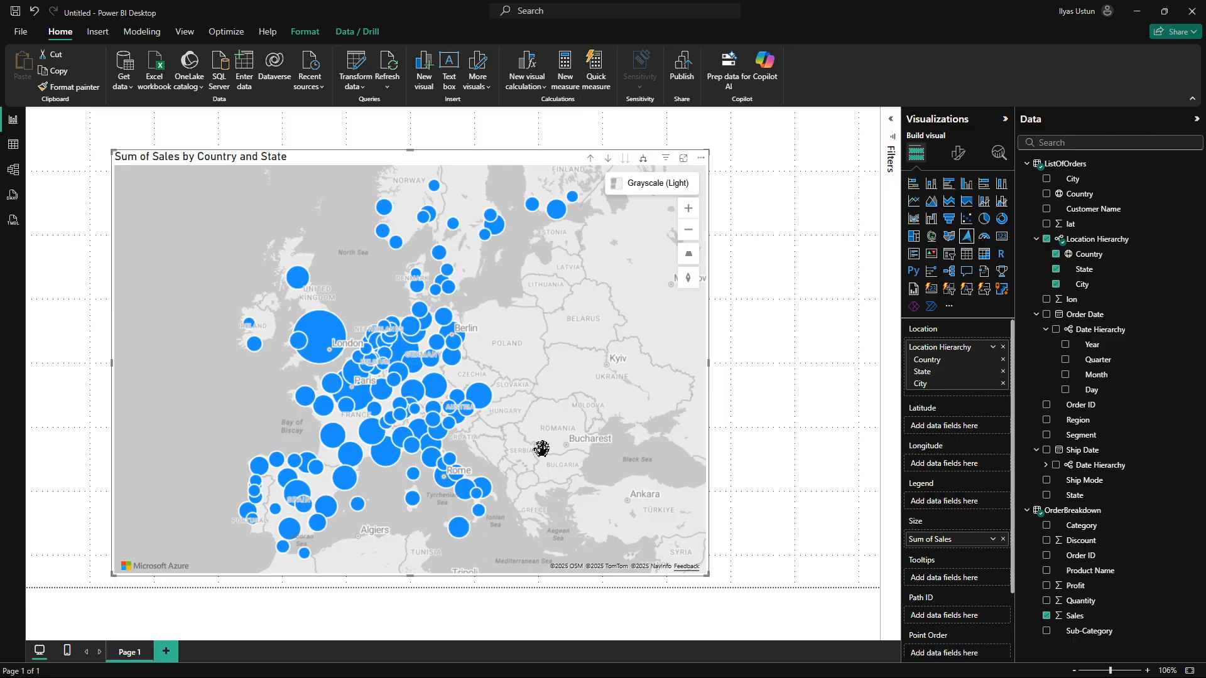
{"action": "left_click", "coordinate": [644, 164]}
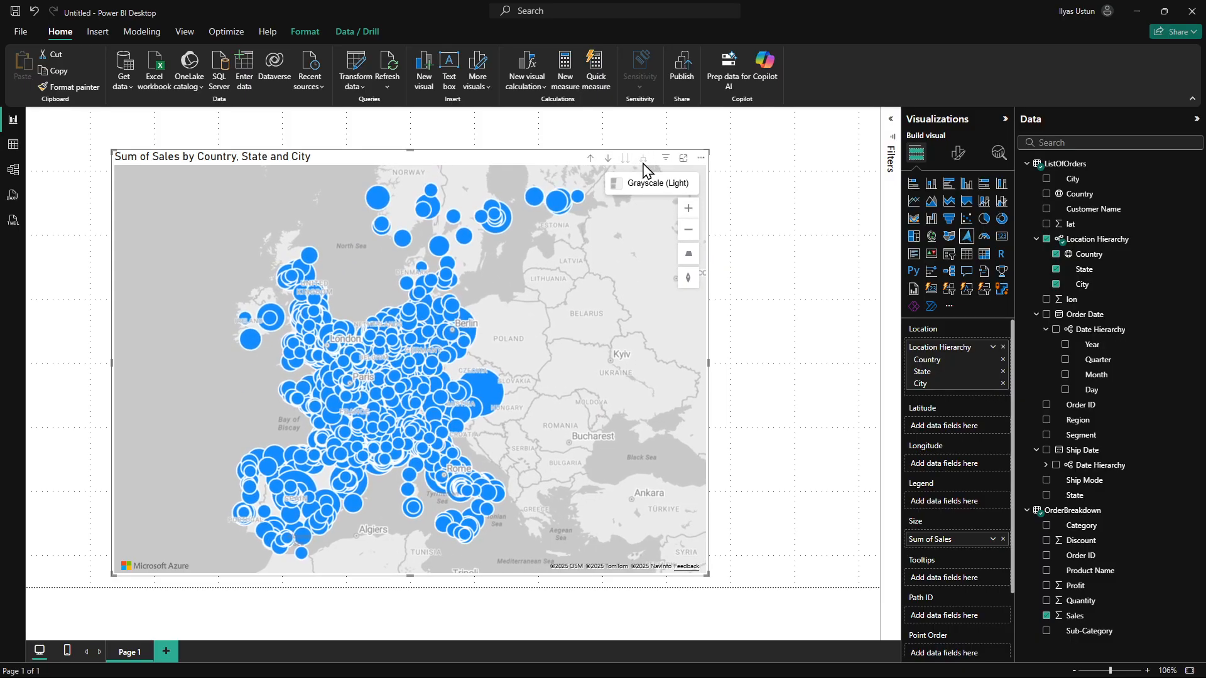
{"action": "scroll", "coordinate": [443, 424], "scroll_direction": "up", "scroll_amount": 4}
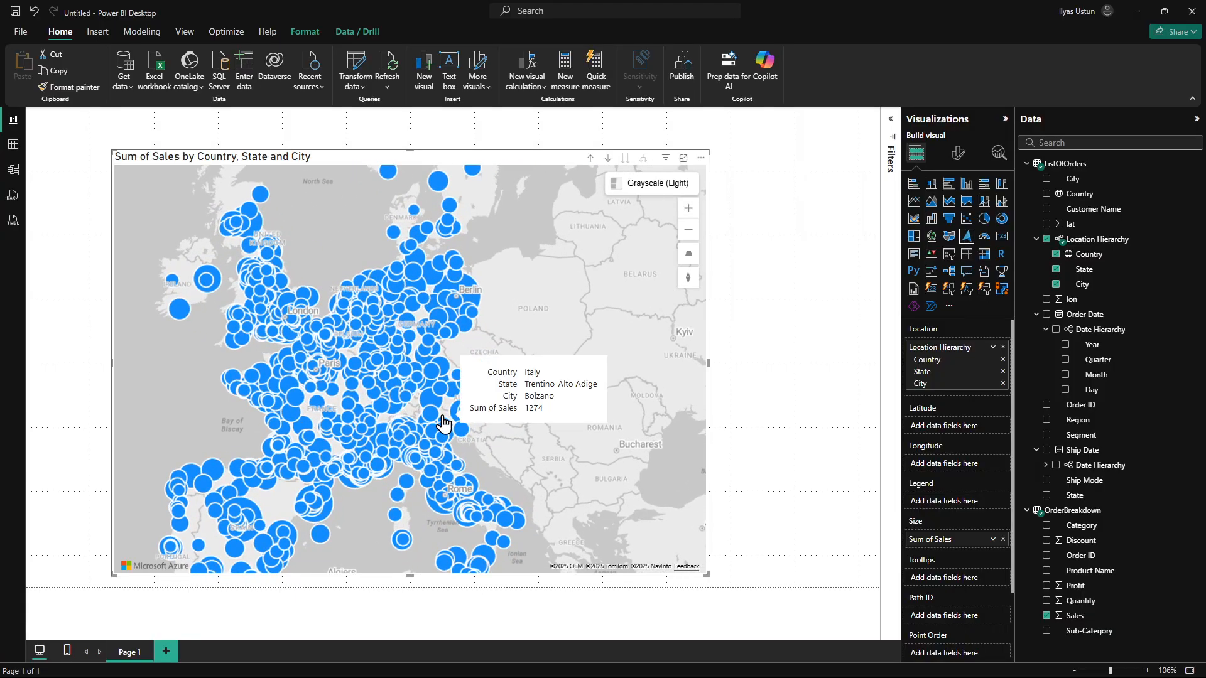
{"action": "scroll", "coordinate": [442, 424], "scroll_direction": "up", "scroll_amount": 1}
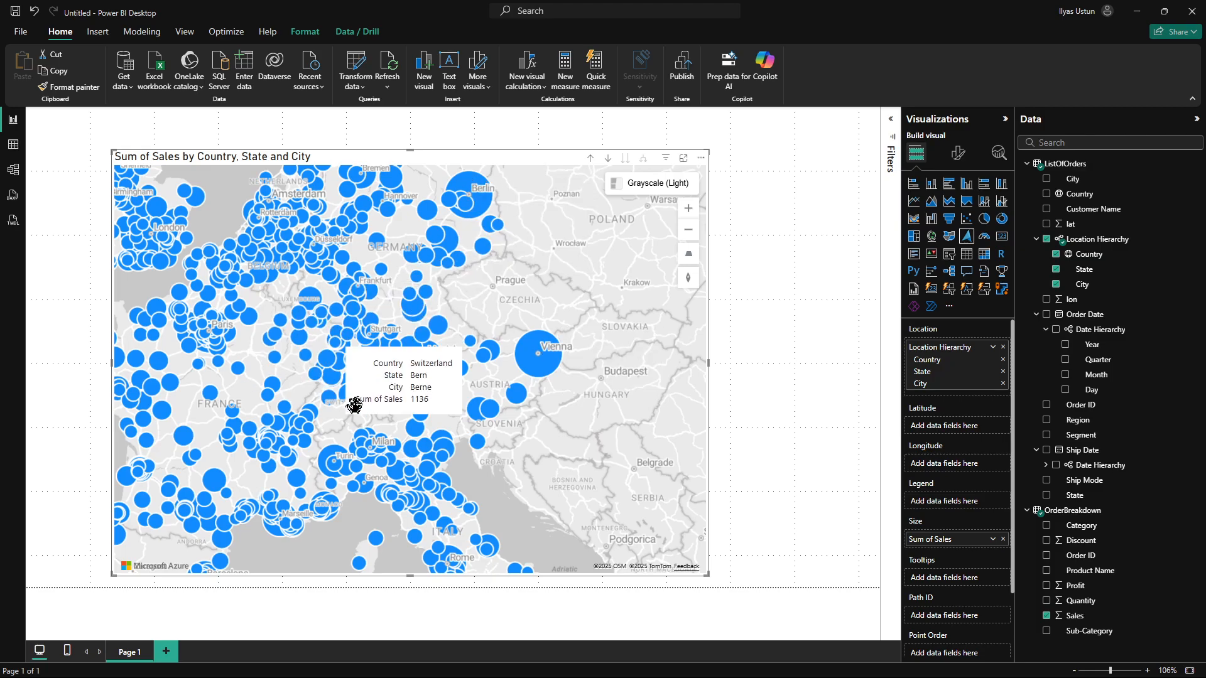
{"action": "scroll", "coordinate": [385, 323], "scroll_direction": "down", "scroll_amount": 5}
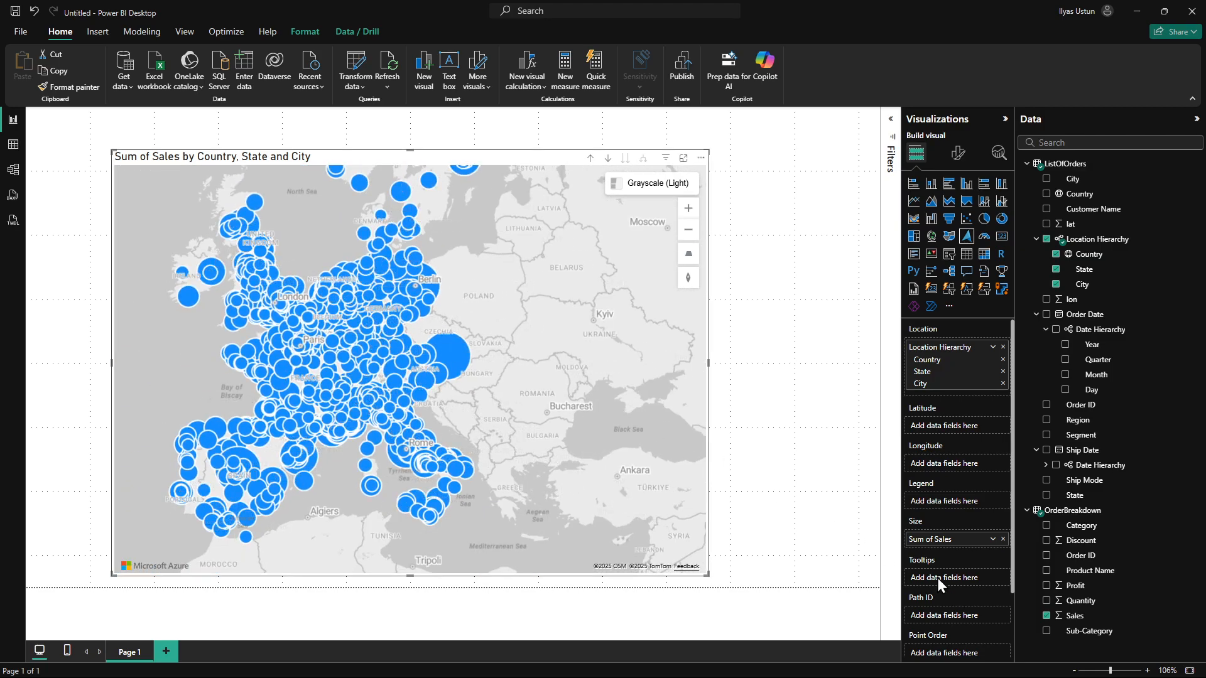
{"action": "left_click", "coordinate": [591, 160]}
{"action": "left_click", "coordinate": [592, 161]}
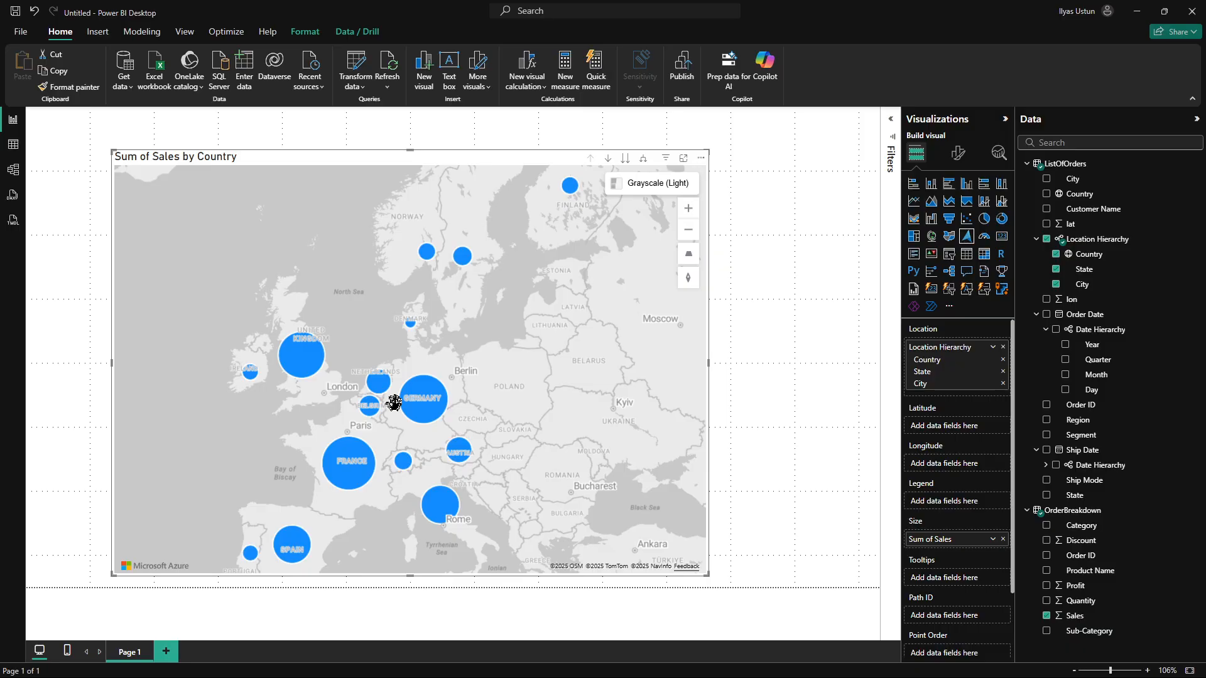
Step: Open conditional formatting for the bubble layer's default color and set the format style to Gradient
{"action": "left_click", "coordinate": [962, 159]}
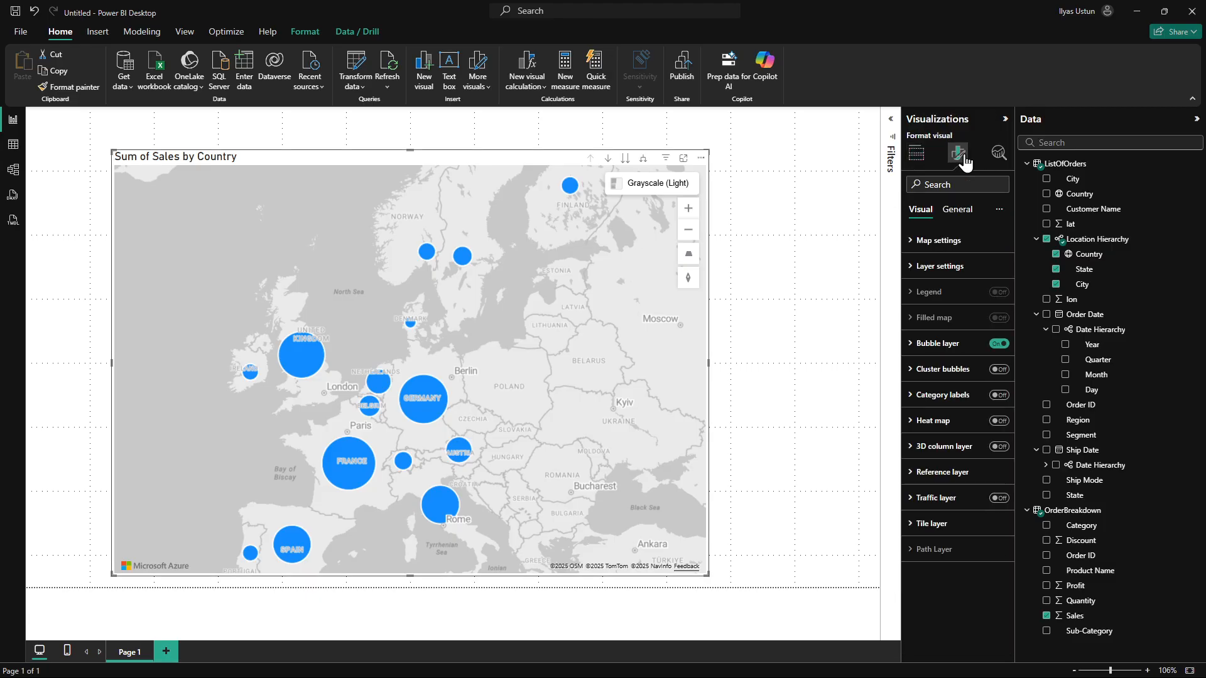
{"action": "left_click", "coordinate": [942, 346]}
{"action": "scroll", "coordinate": [967, 482], "scroll_direction": "down", "scroll_amount": 1}
{"action": "scroll", "coordinate": [968, 483], "scroll_direction": "down", "scroll_amount": 2}
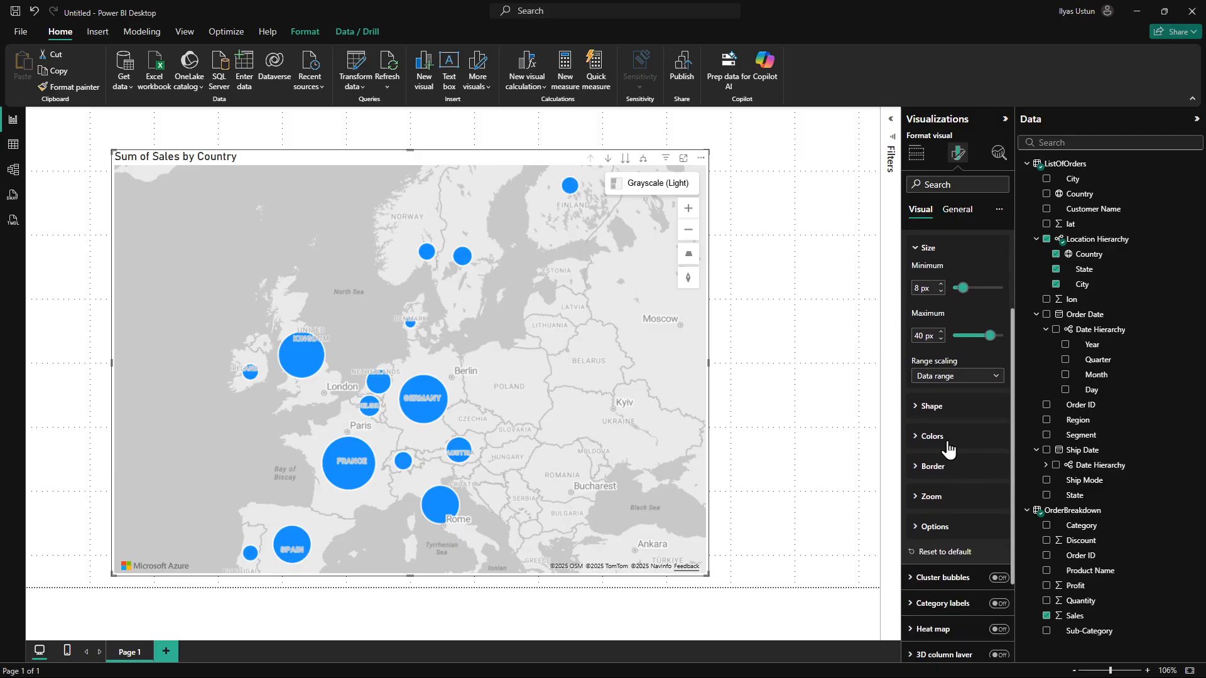
{"action": "left_click", "coordinate": [943, 438]}
{"action": "scroll", "coordinate": [942, 438], "scroll_direction": "down", "scroll_amount": 3}
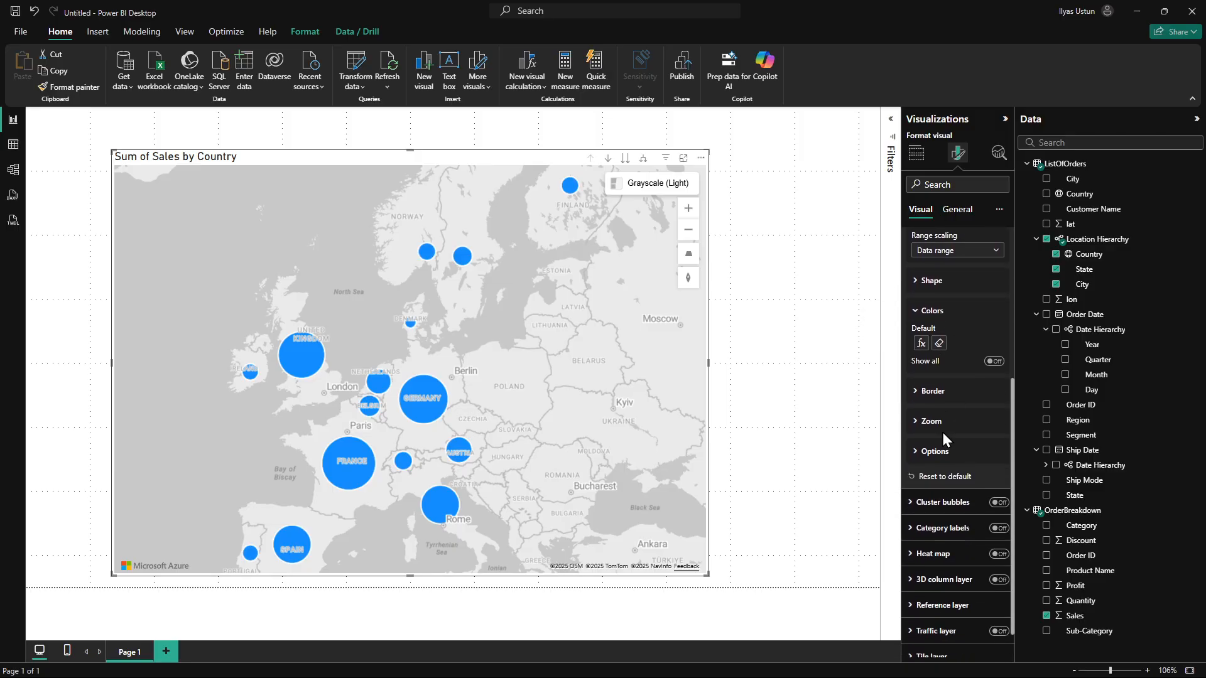
{"action": "left_click", "coordinate": [922, 343]}
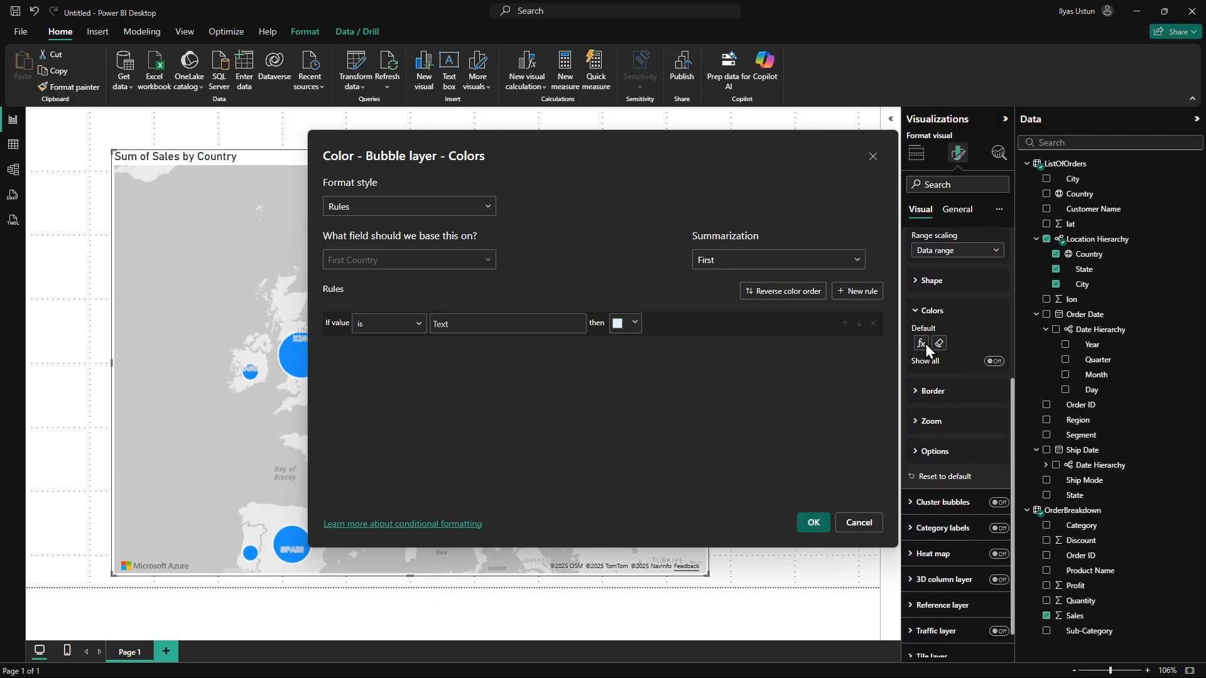
{"action": "left_click", "coordinate": [427, 206]}
{"action": "left_click", "coordinate": [378, 228]}
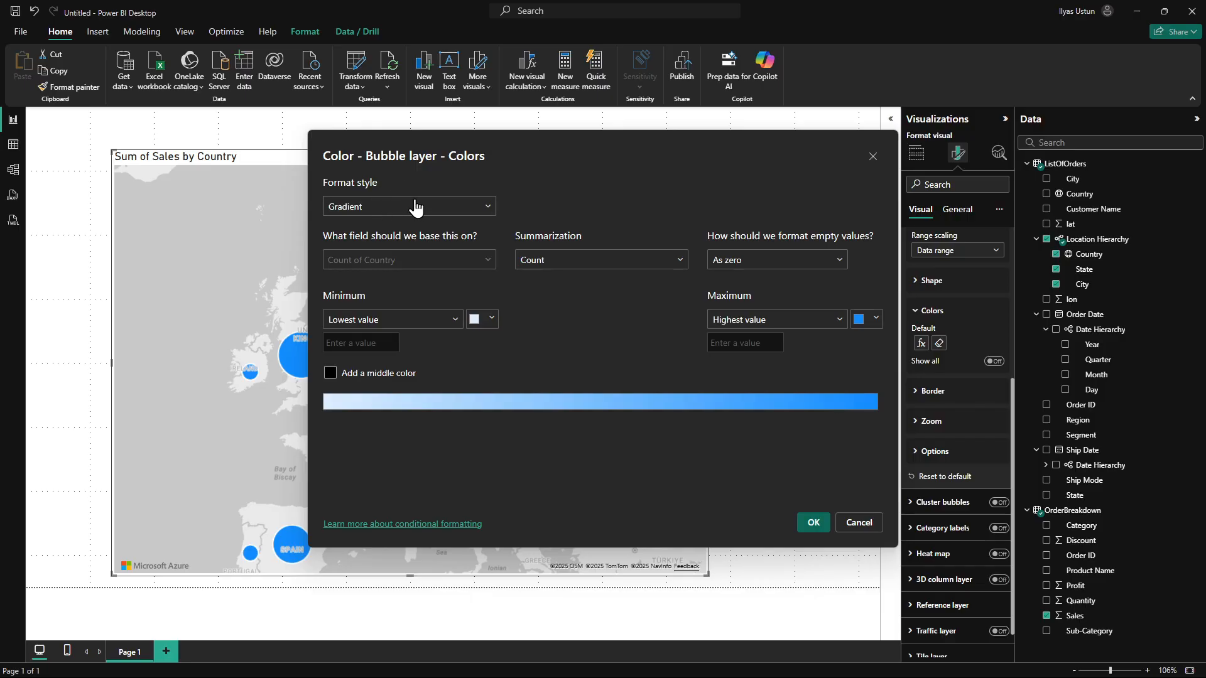
Step: Base the bubble color gradient on the sum of Profit from the OrderBreakdown table and apply it
{"action": "left_click", "coordinate": [369, 260]}
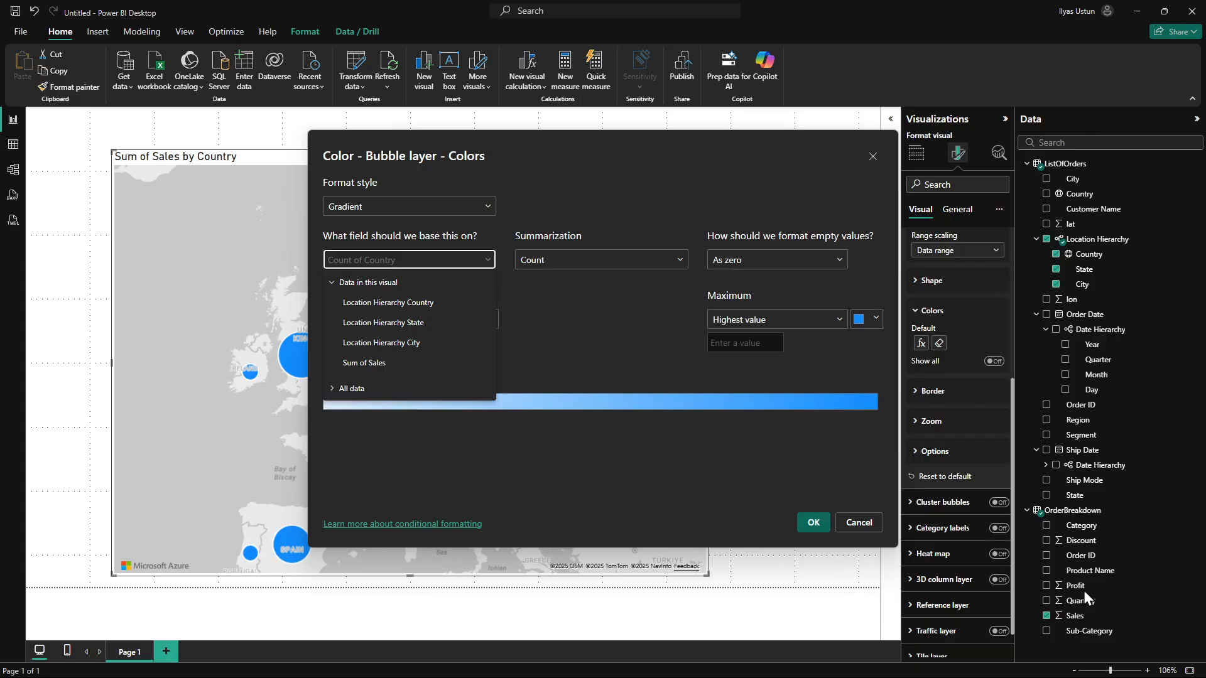
{"action": "left_click", "coordinate": [334, 390]}
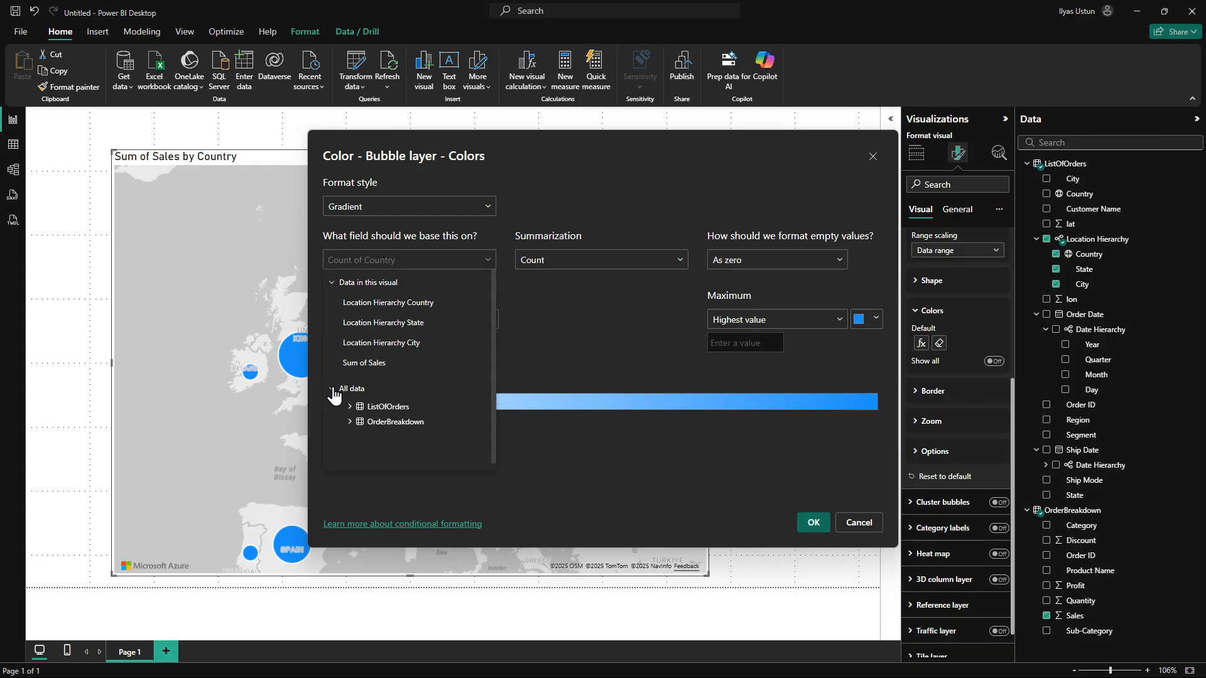
{"action": "left_click", "coordinate": [349, 422]}
{"action": "scroll", "coordinate": [390, 443], "scroll_direction": "down", "scroll_amount": 3}
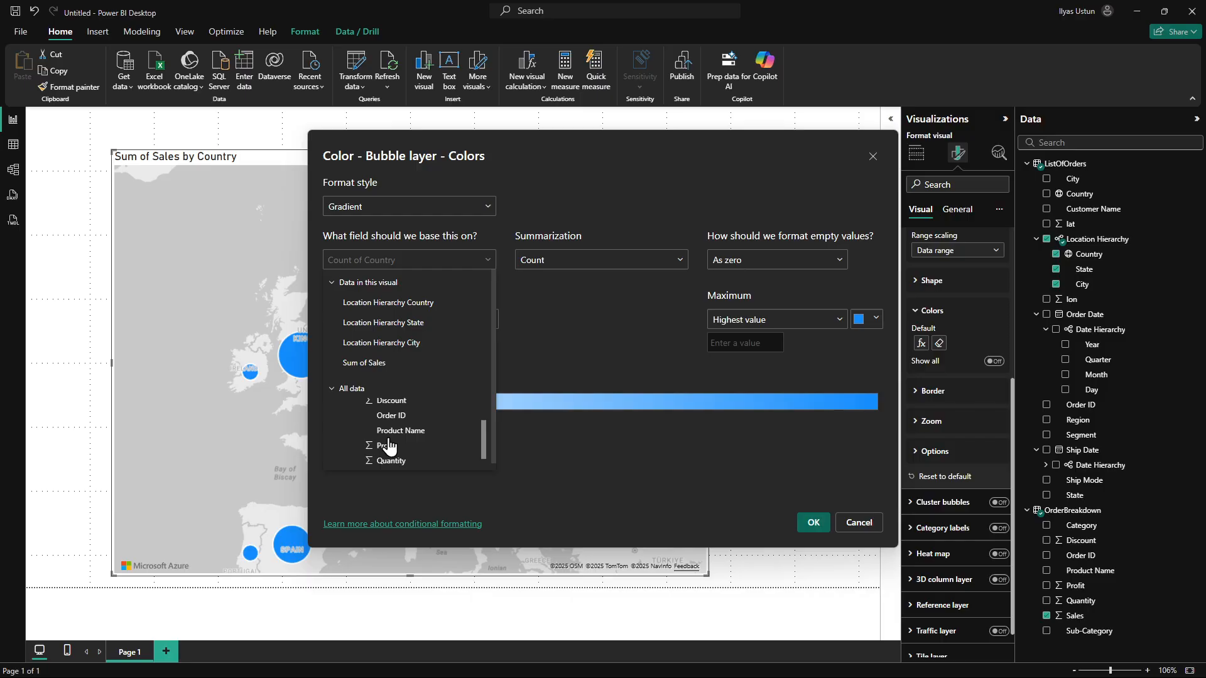
{"action": "scroll", "coordinate": [412, 461], "scroll_direction": "up", "scroll_amount": 3}
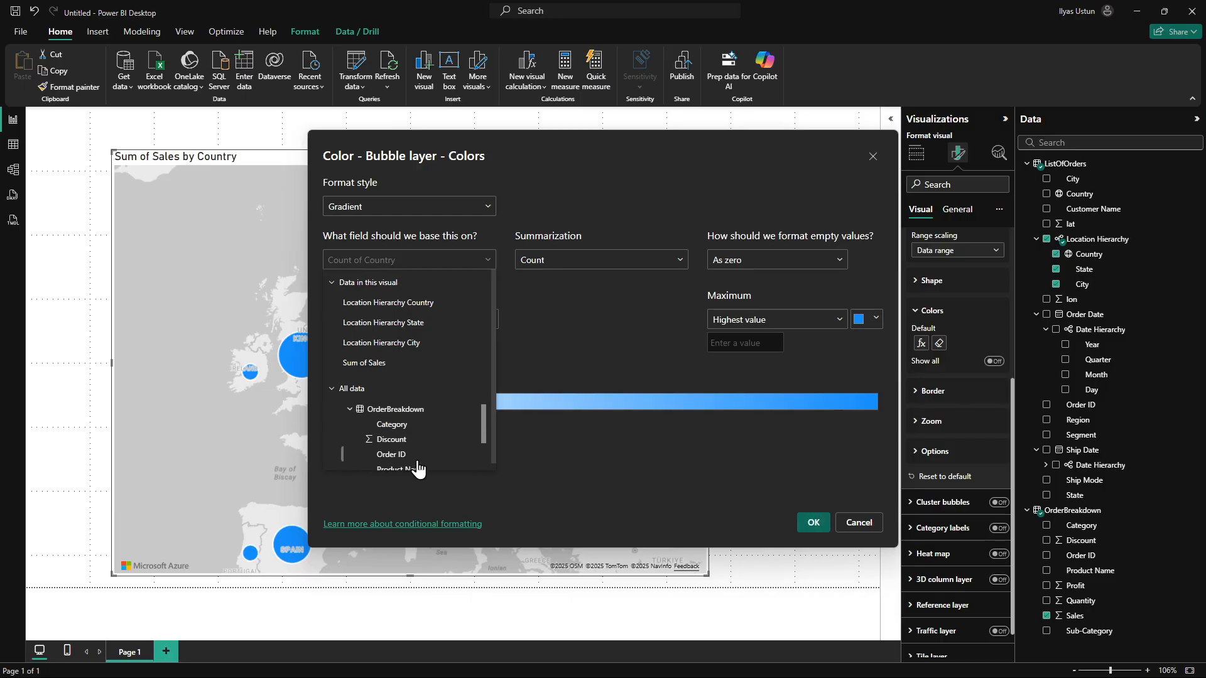
{"action": "scroll", "coordinate": [412, 461], "scroll_direction": "down", "scroll_amount": 3}
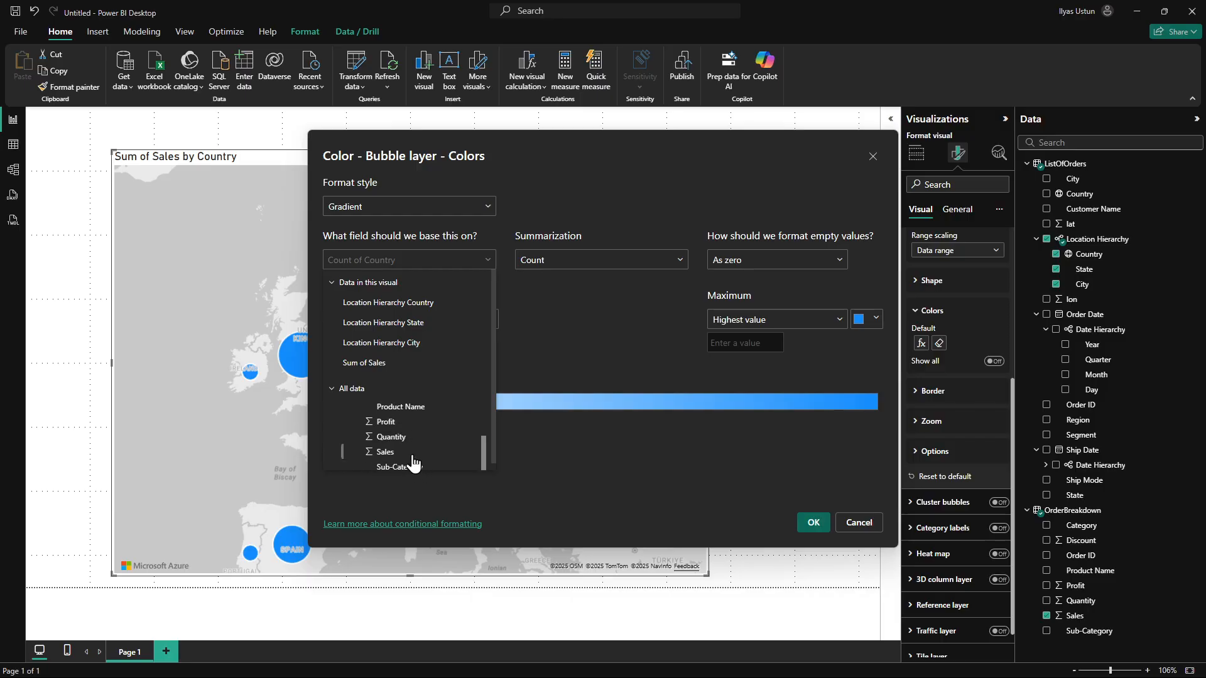
{"action": "left_click", "coordinate": [386, 422]}
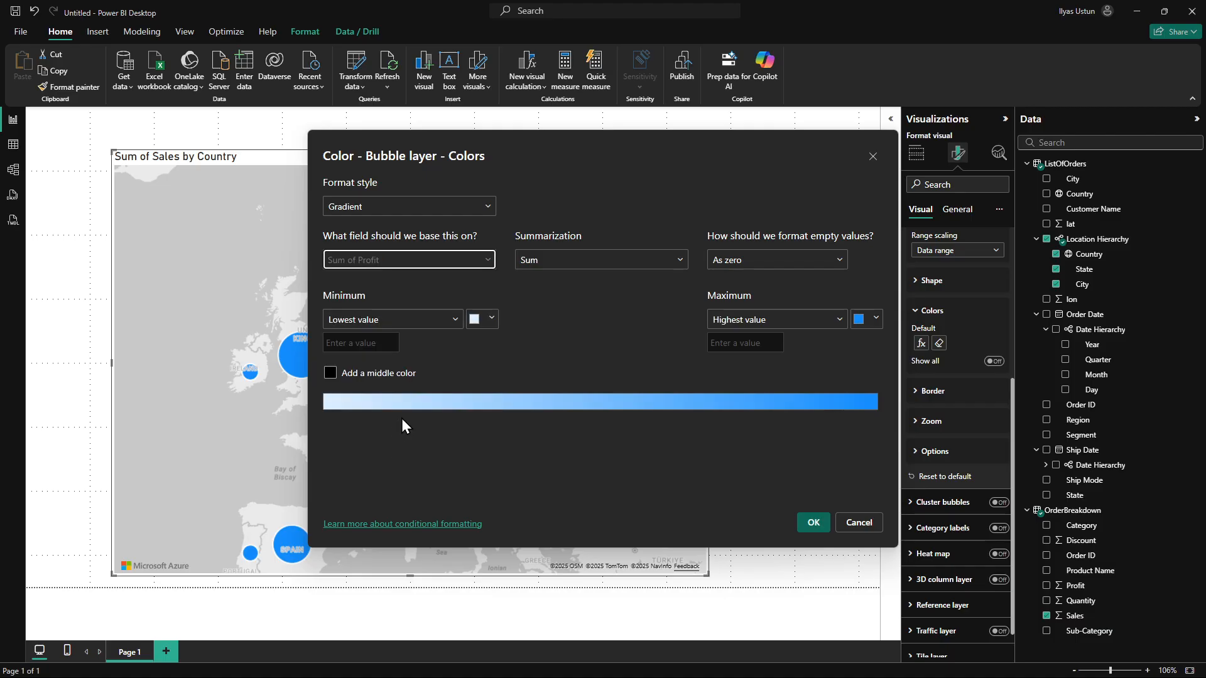
{"action": "left_click", "coordinate": [813, 524]}
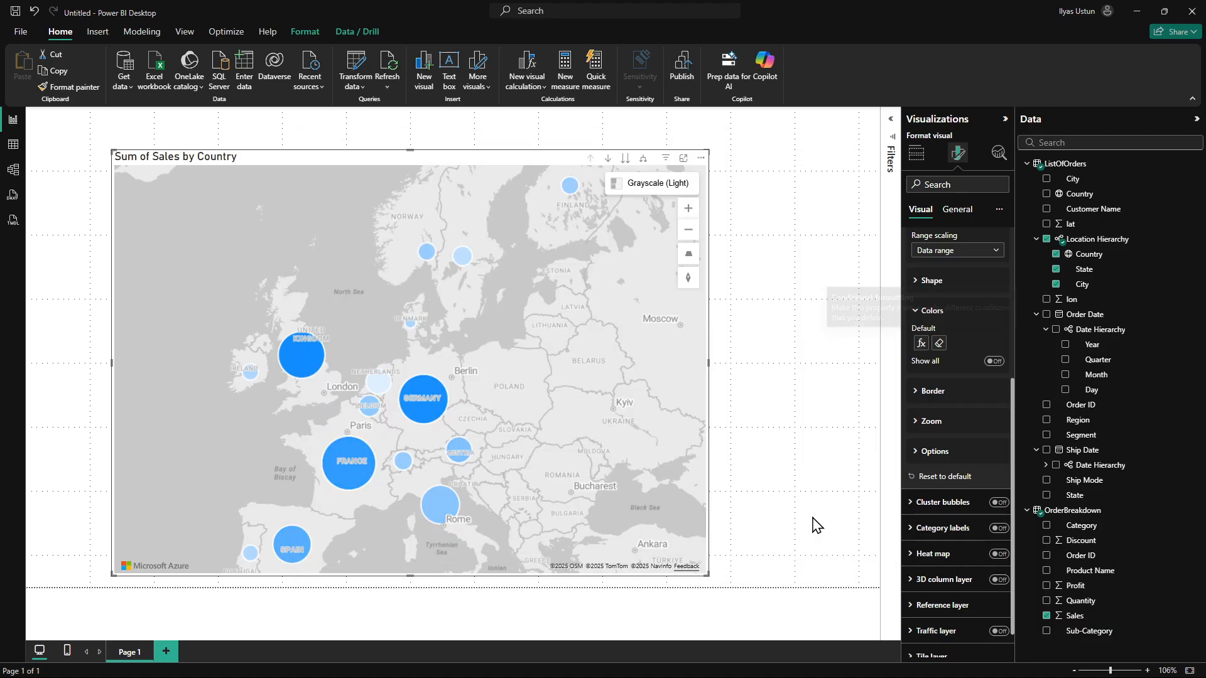
Step: Examine the bubbles' profit shading at country, state and city level, and return the map to country level
{"action": "scroll", "coordinate": [534, 460], "scroll_direction": "down", "scroll_amount": 2}
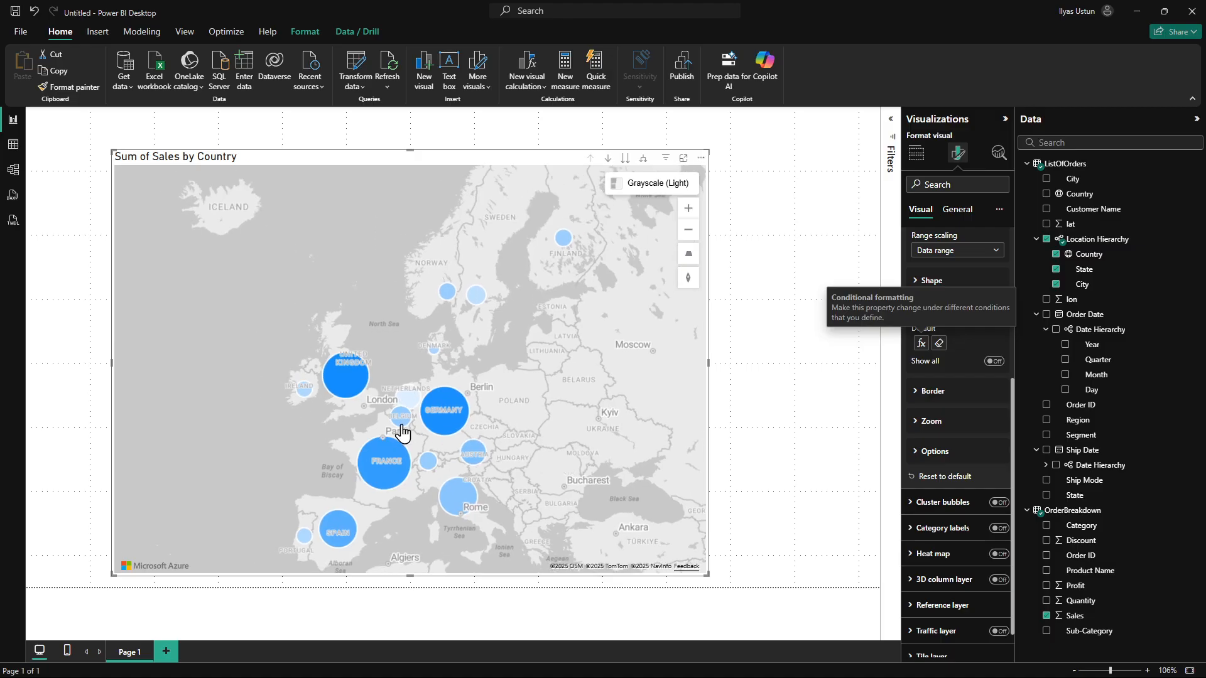
{"action": "mouse_move", "coordinate": [415, 408]}
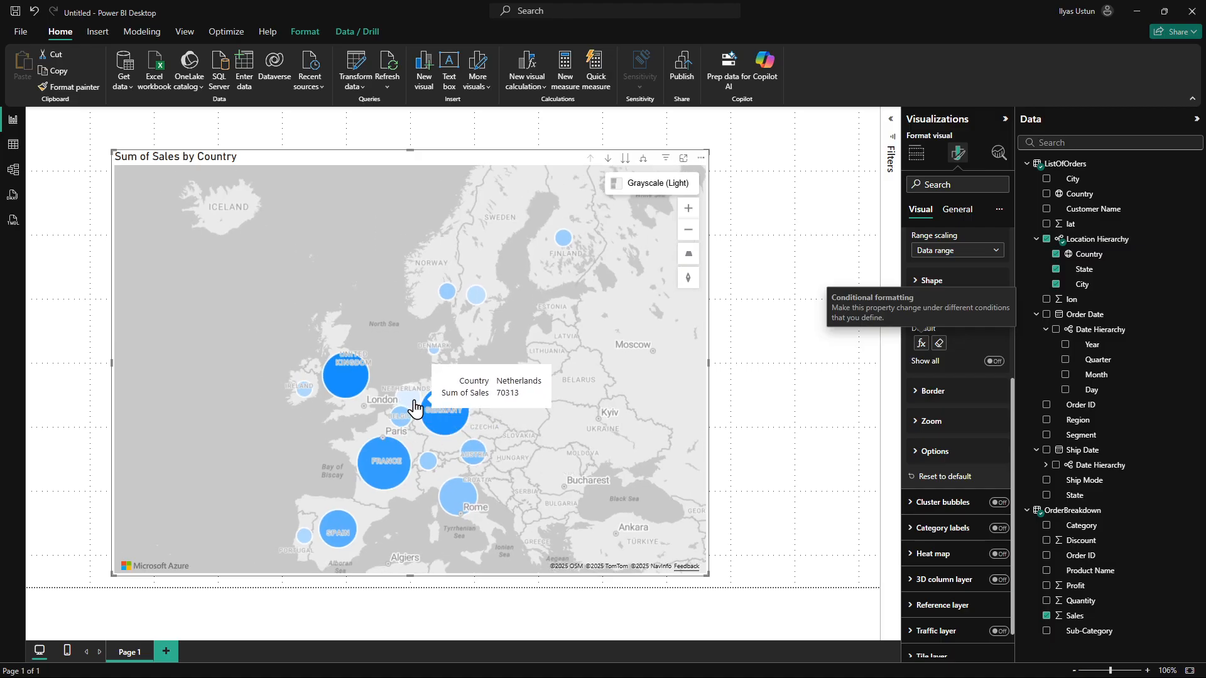
{"action": "mouse_move", "coordinate": [439, 430]}
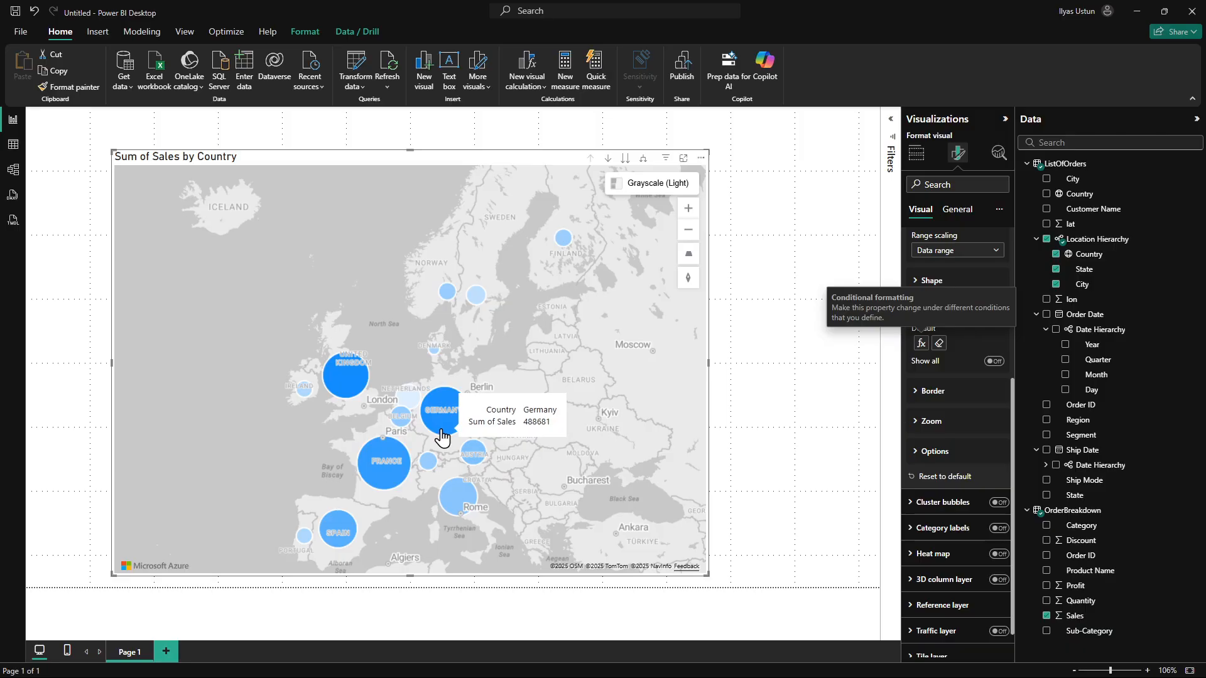
{"action": "left_click", "coordinate": [647, 161]}
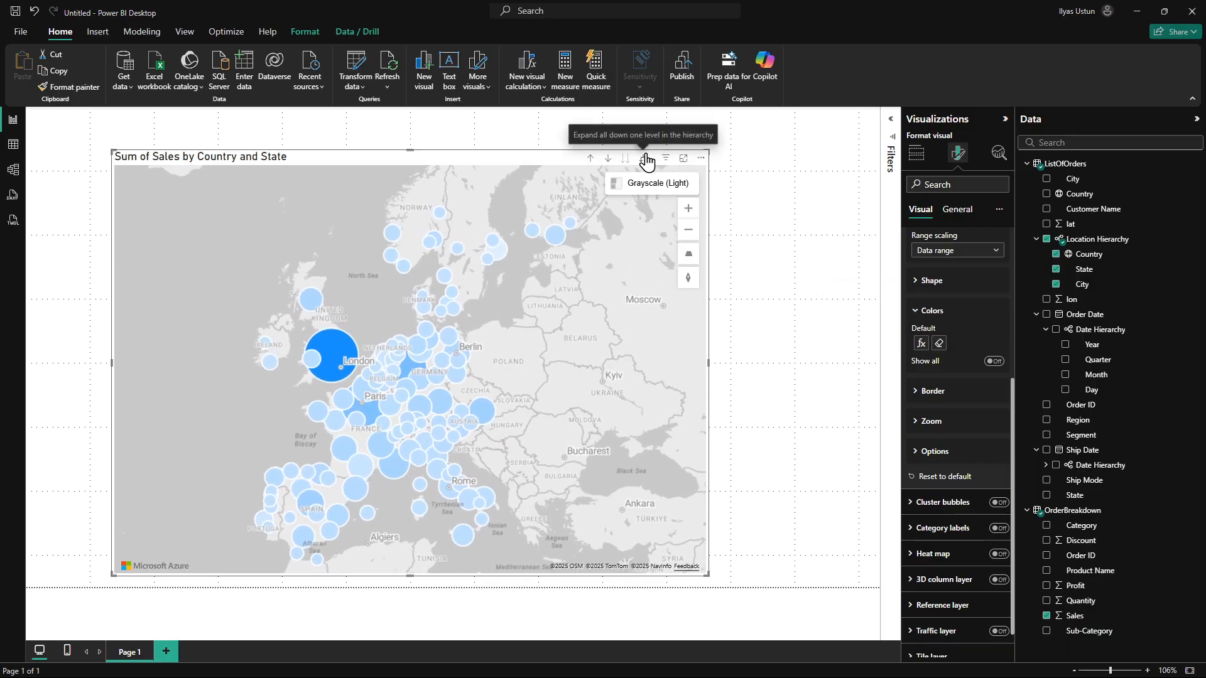
{"action": "left_click", "coordinate": [647, 161]}
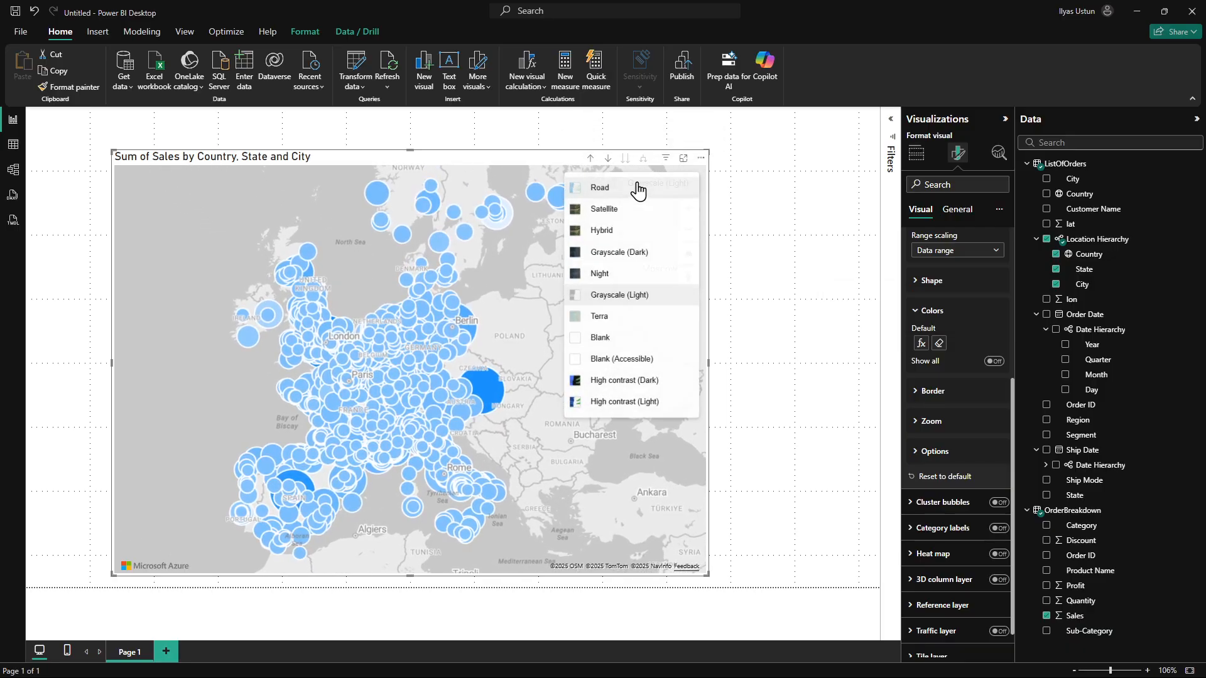
{"action": "left_click", "coordinate": [590, 161]}
{"action": "left_click", "coordinate": [590, 161]}
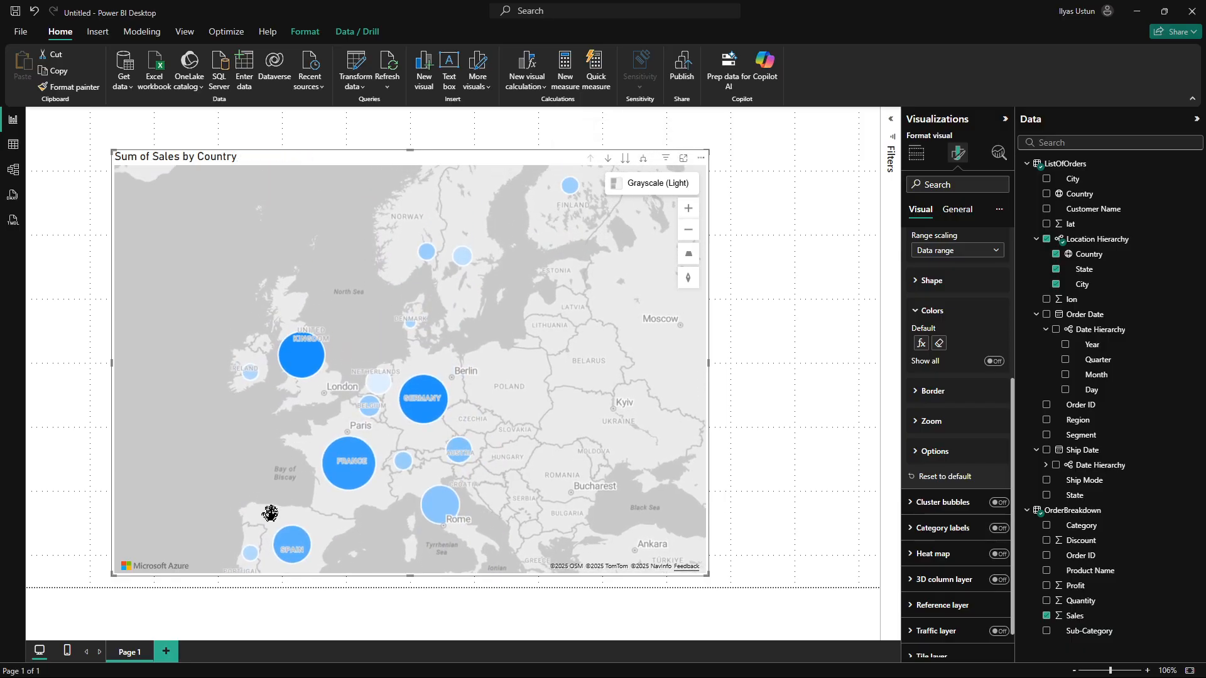
{"action": "mouse_move", "coordinate": [361, 474]}
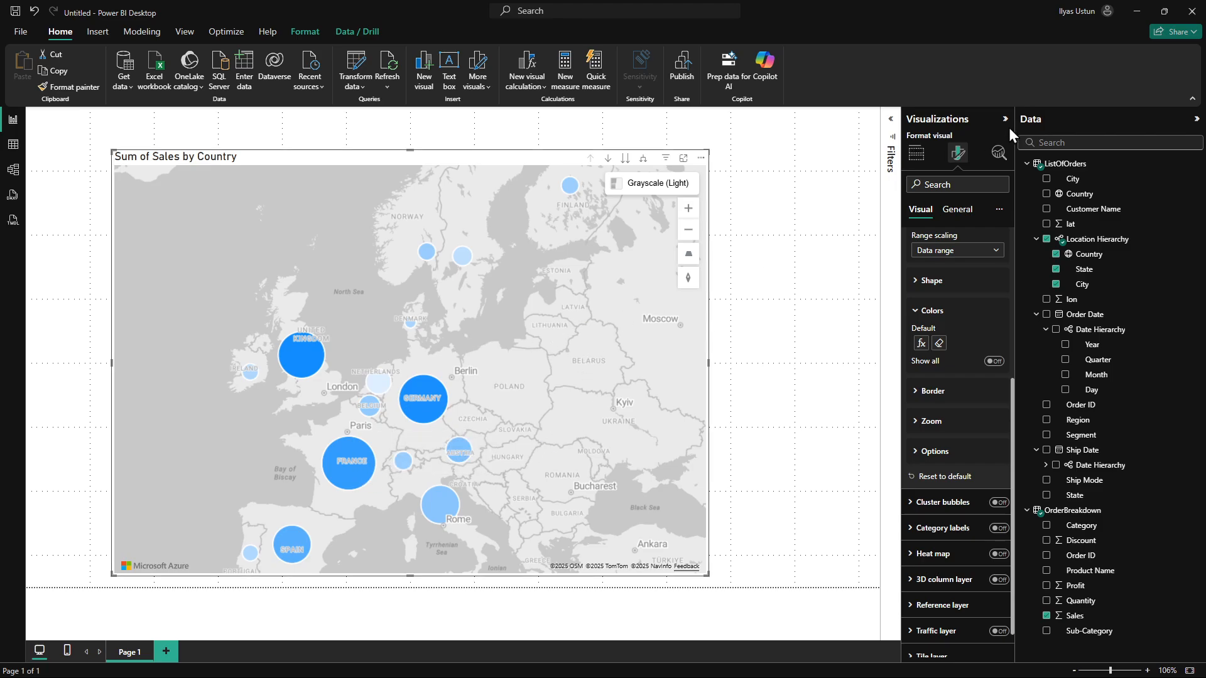
Step: Change the bubble gradient's minimum color to orange for the lowest value and apply it
{"action": "left_click", "coordinate": [921, 343]}
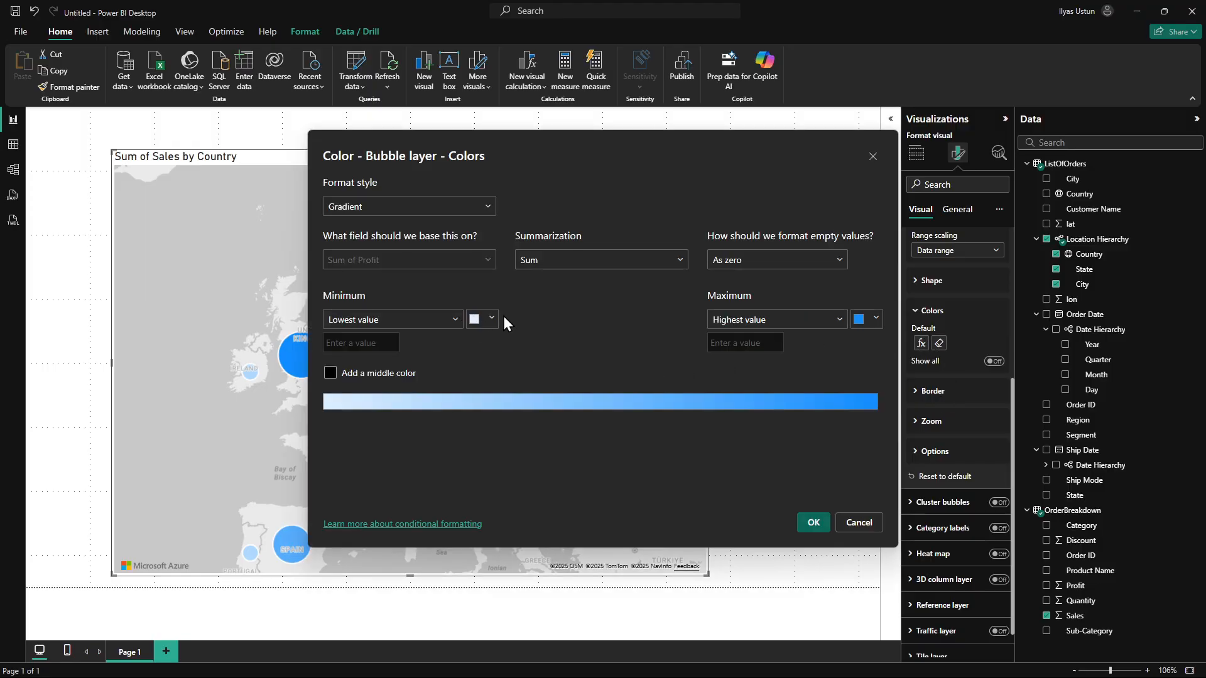
{"action": "left_click", "coordinate": [481, 318]}
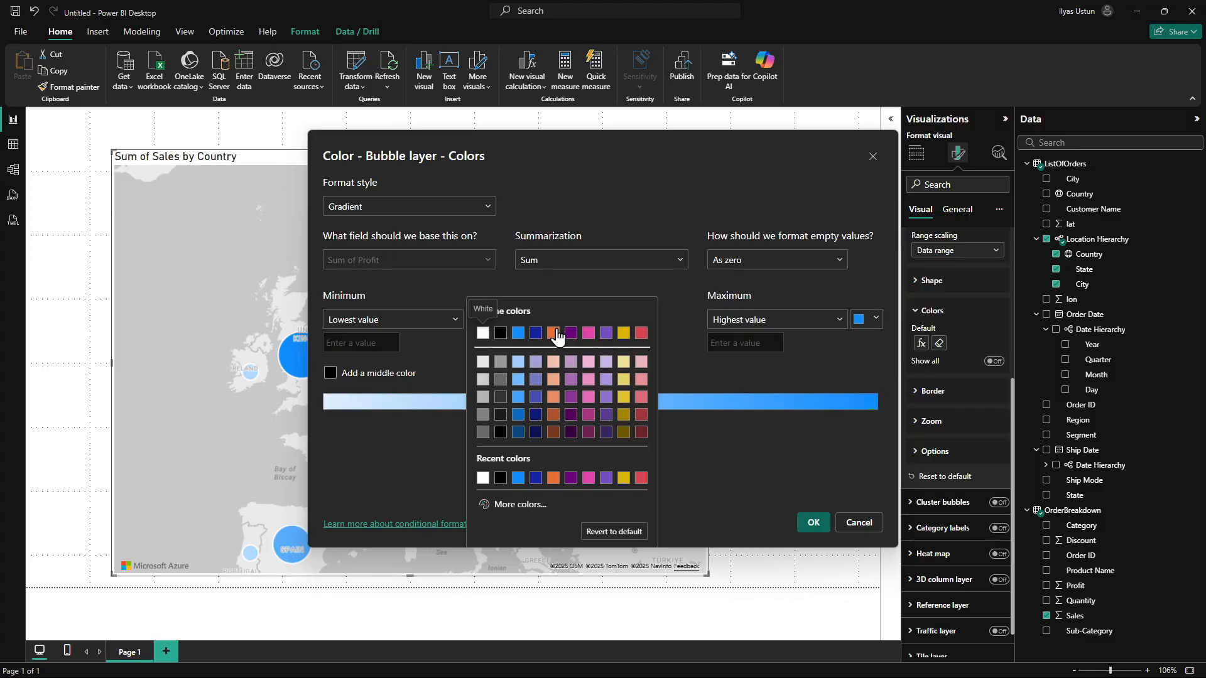
{"action": "left_click", "coordinate": [554, 333]}
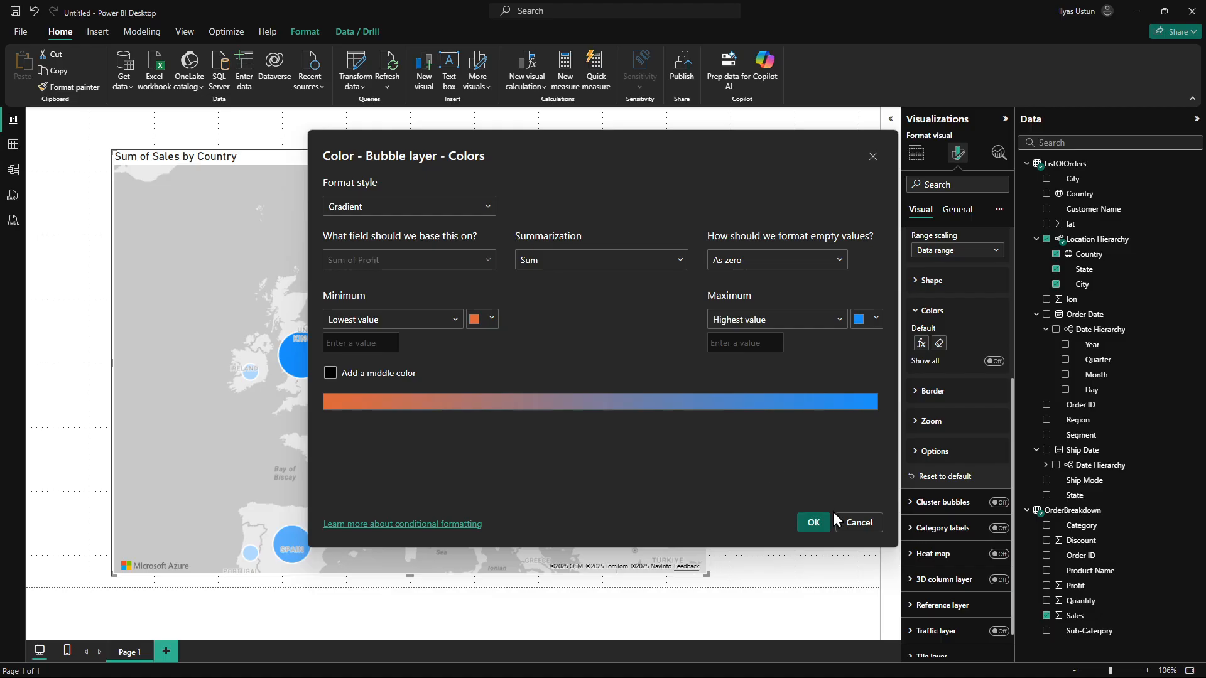
{"action": "left_click", "coordinate": [814, 523]}
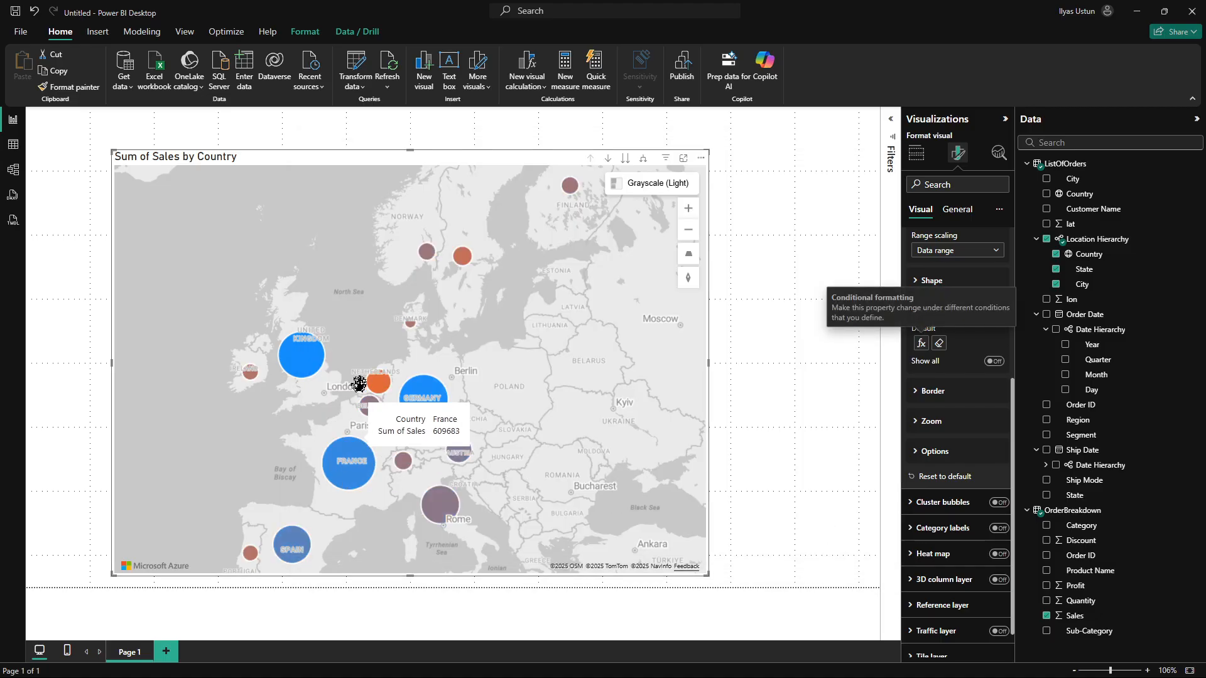
Step: Examine the recolored bubbles by country, and expand the map to state and city level to inspect them up close
{"action": "mouse_move", "coordinate": [376, 389]}
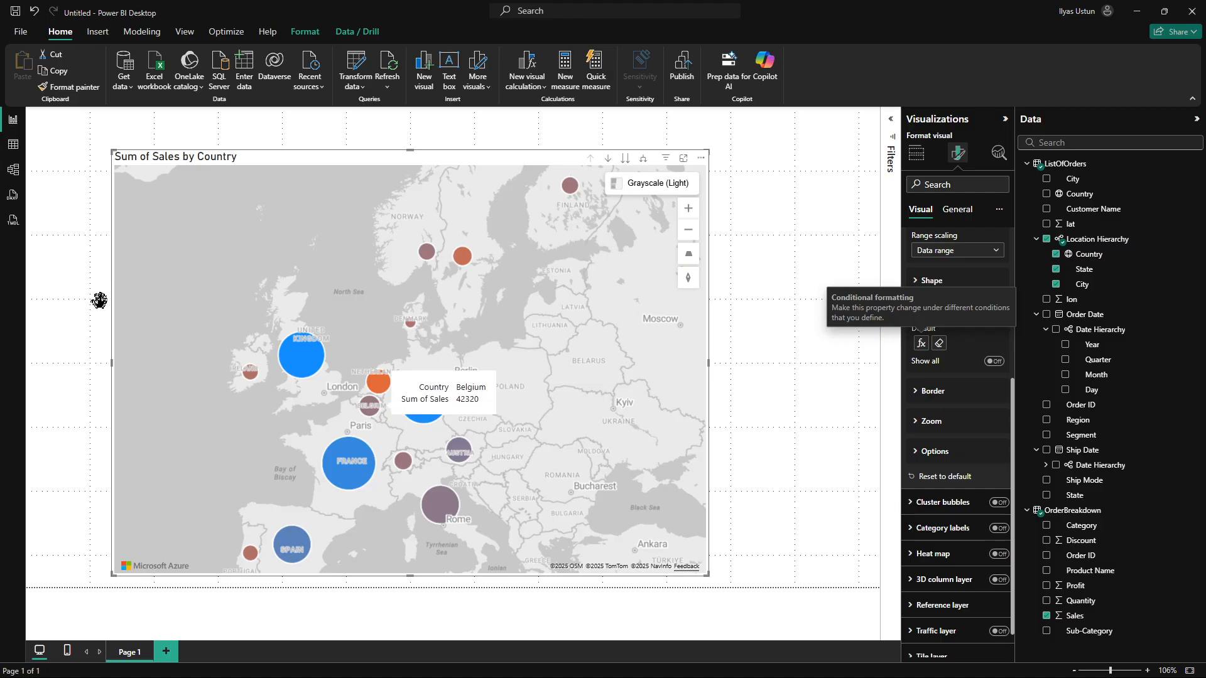
{"action": "left_click", "coordinate": [648, 158]}
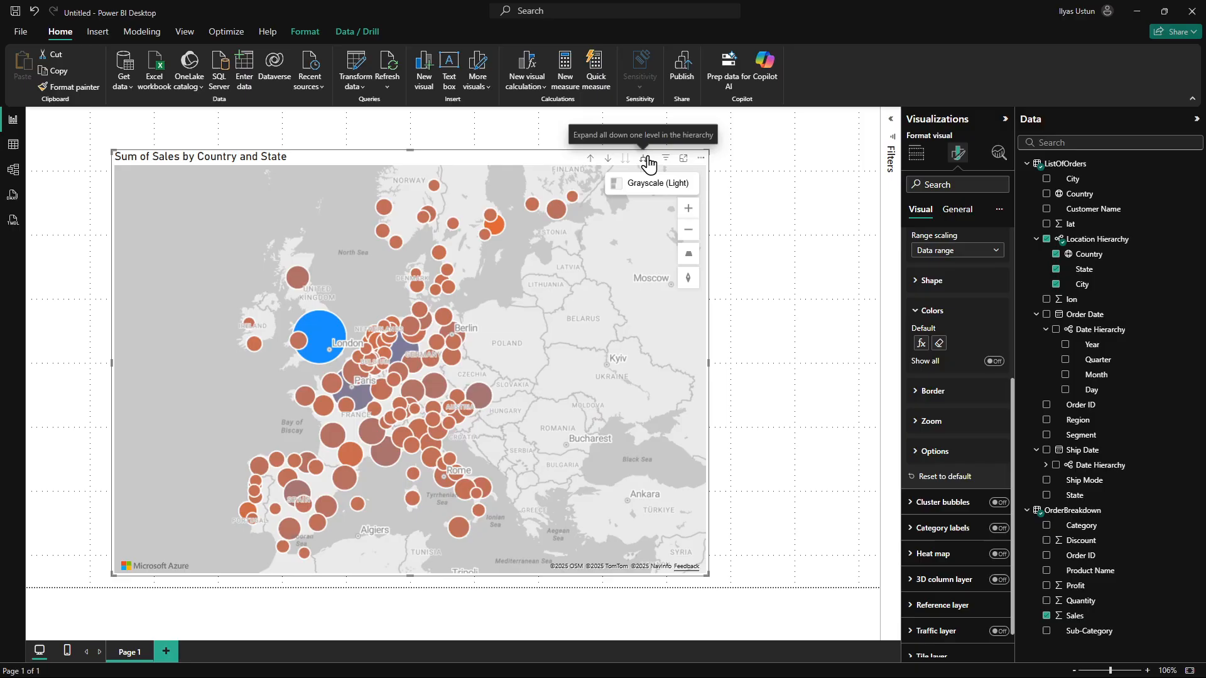
{"action": "left_click", "coordinate": [647, 159]}
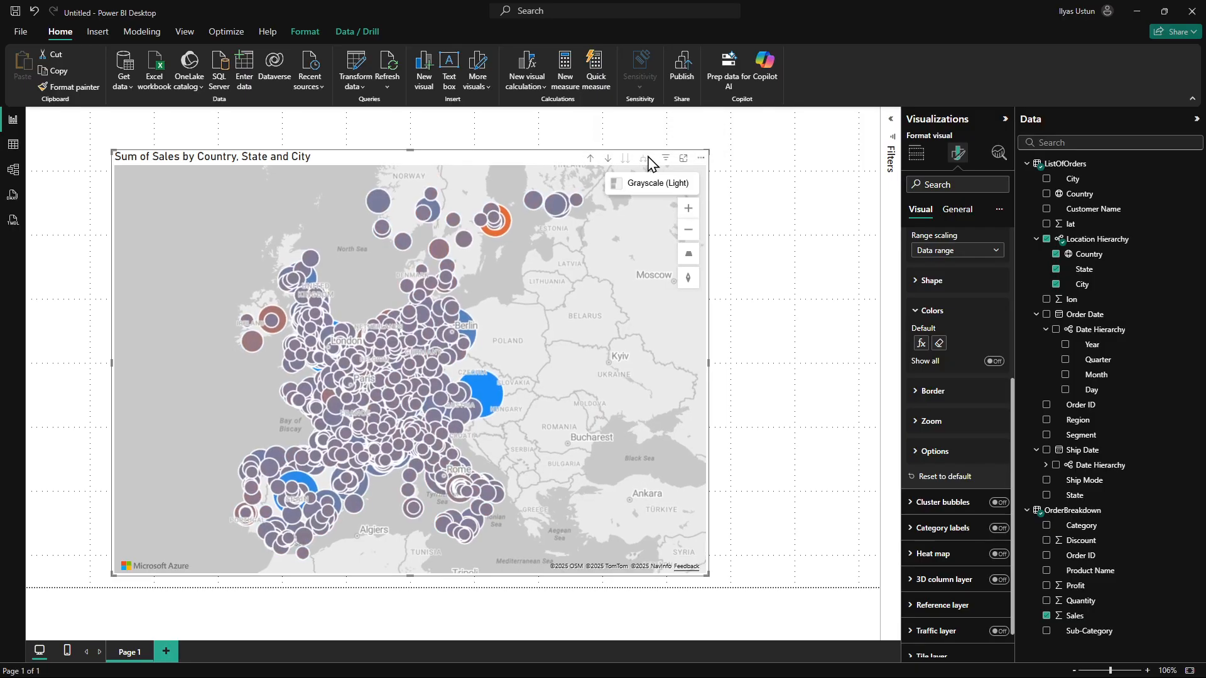
{"action": "scroll", "coordinate": [463, 422], "scroll_direction": "up", "scroll_amount": 5}
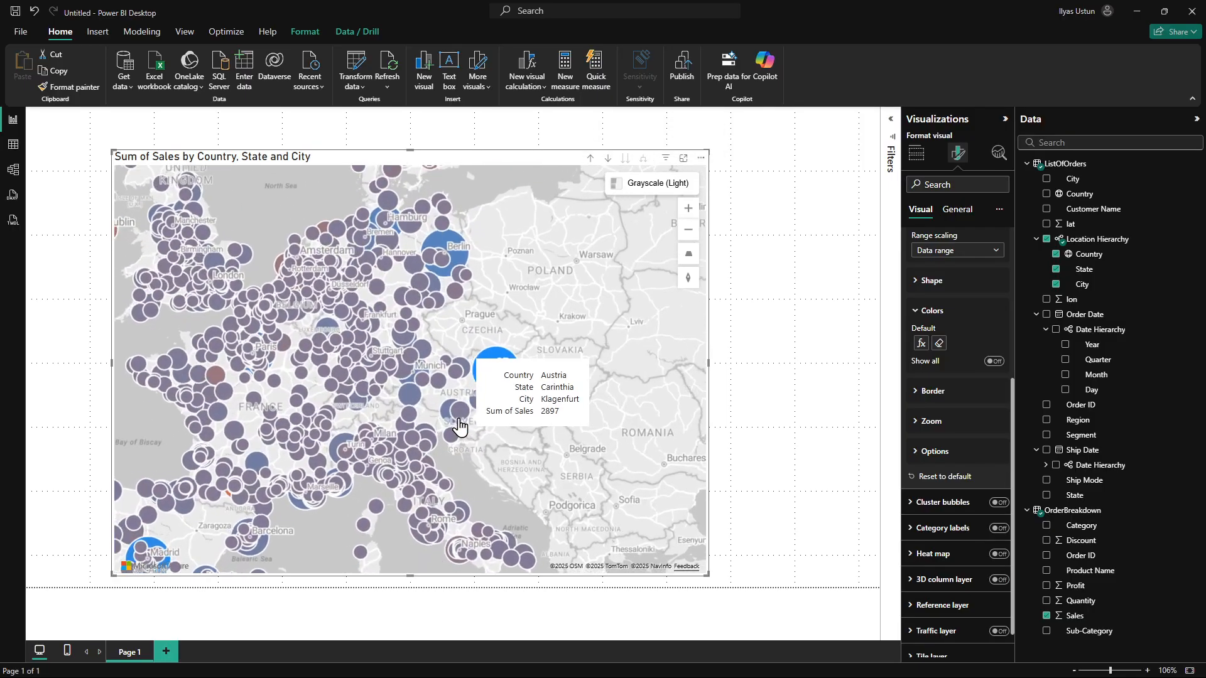
{"action": "scroll", "coordinate": [552, 339], "scroll_direction": "down", "scroll_amount": 2}
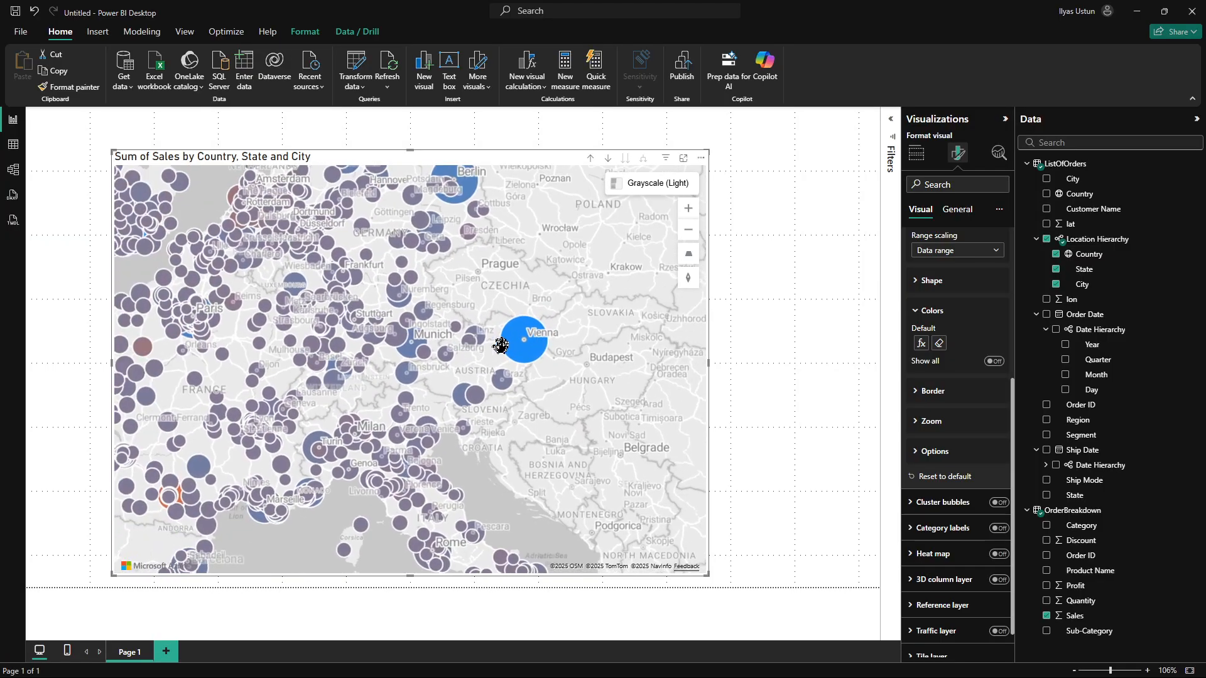
Step: Examine the city-level bubbles across France, Spain, Germany, Austria and the United Kingdom, reading sales details of individual cities
{"action": "left_click_drag", "start_coordinate": [460, 366], "coordinate": [722, 354]}
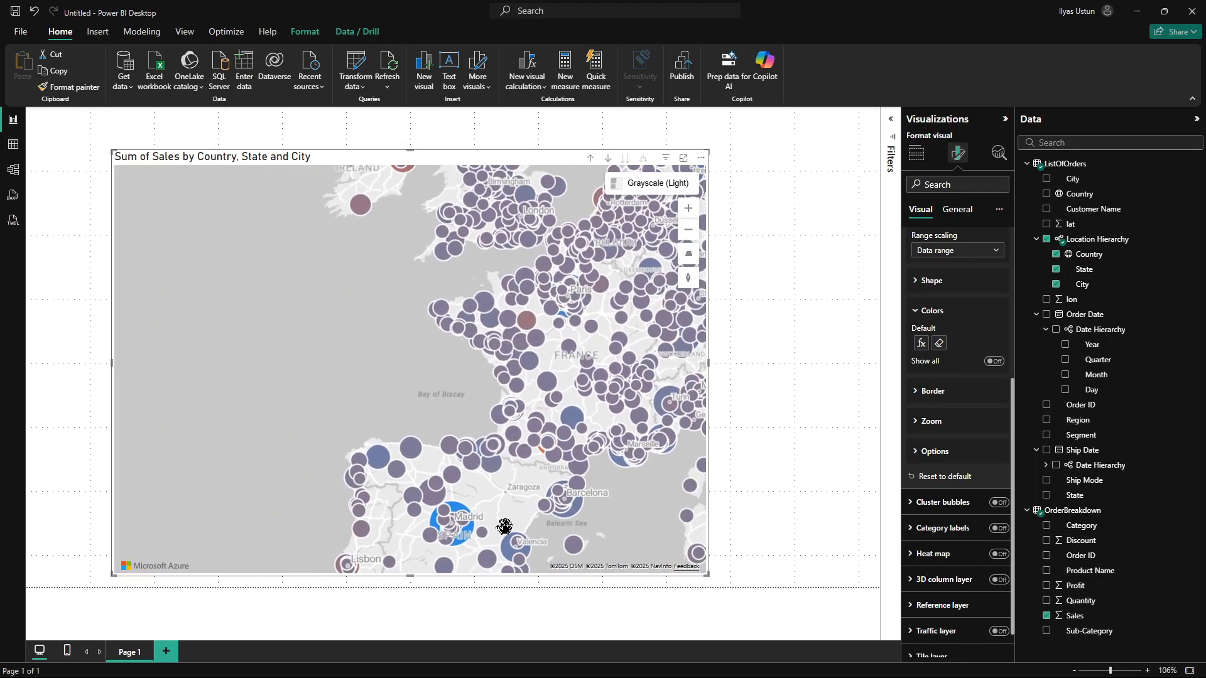
{"action": "scroll", "coordinate": [514, 517], "scroll_direction": "up", "scroll_amount": 2}
{"action": "left_click_drag", "start_coordinate": [616, 249], "coordinate": [440, 314]}
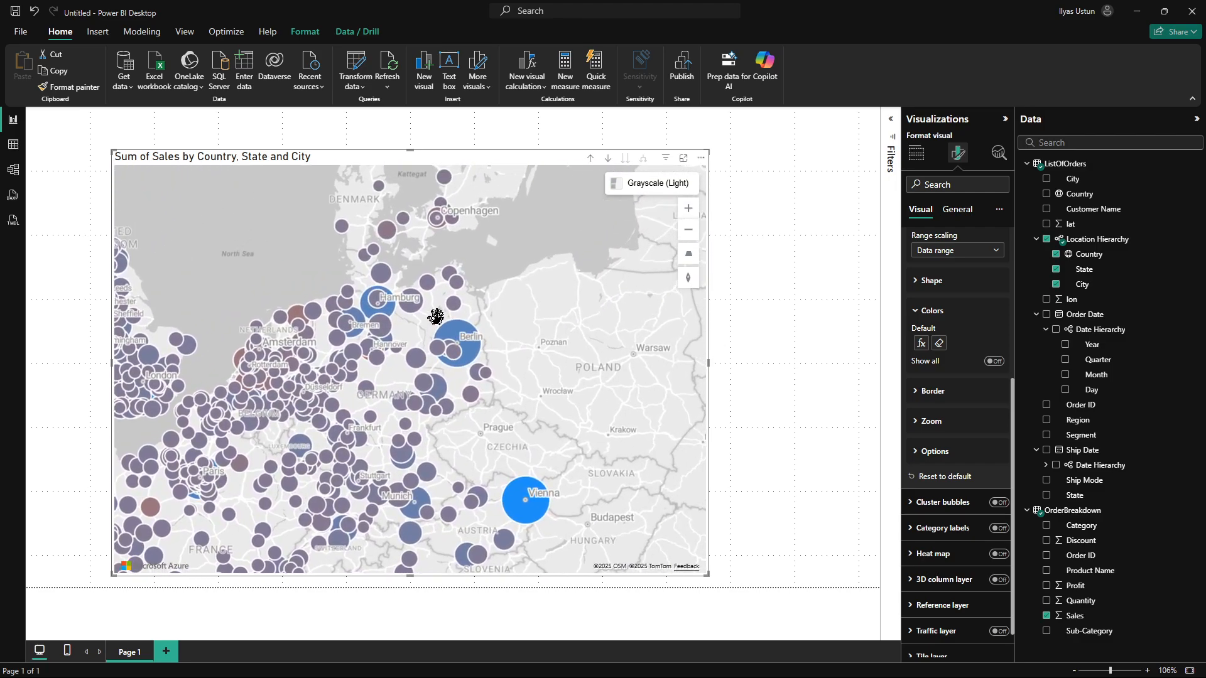
{"action": "scroll", "coordinate": [373, 342], "scroll_direction": "up", "scroll_amount": 2}
{"action": "scroll", "coordinate": [372, 319], "scroll_direction": "down", "scroll_amount": 2}
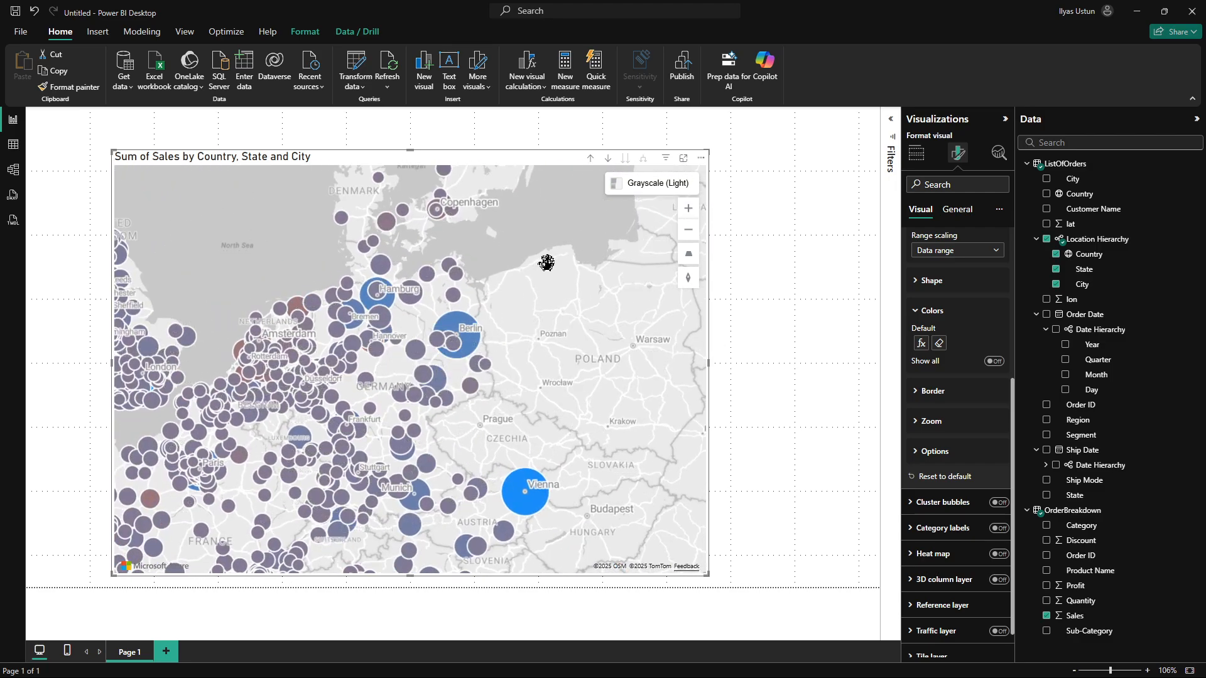
{"action": "scroll", "coordinate": [545, 263], "scroll_direction": "down", "scroll_amount": 2}
{"action": "scroll", "coordinate": [243, 329], "scroll_direction": "up", "scroll_amount": 4}
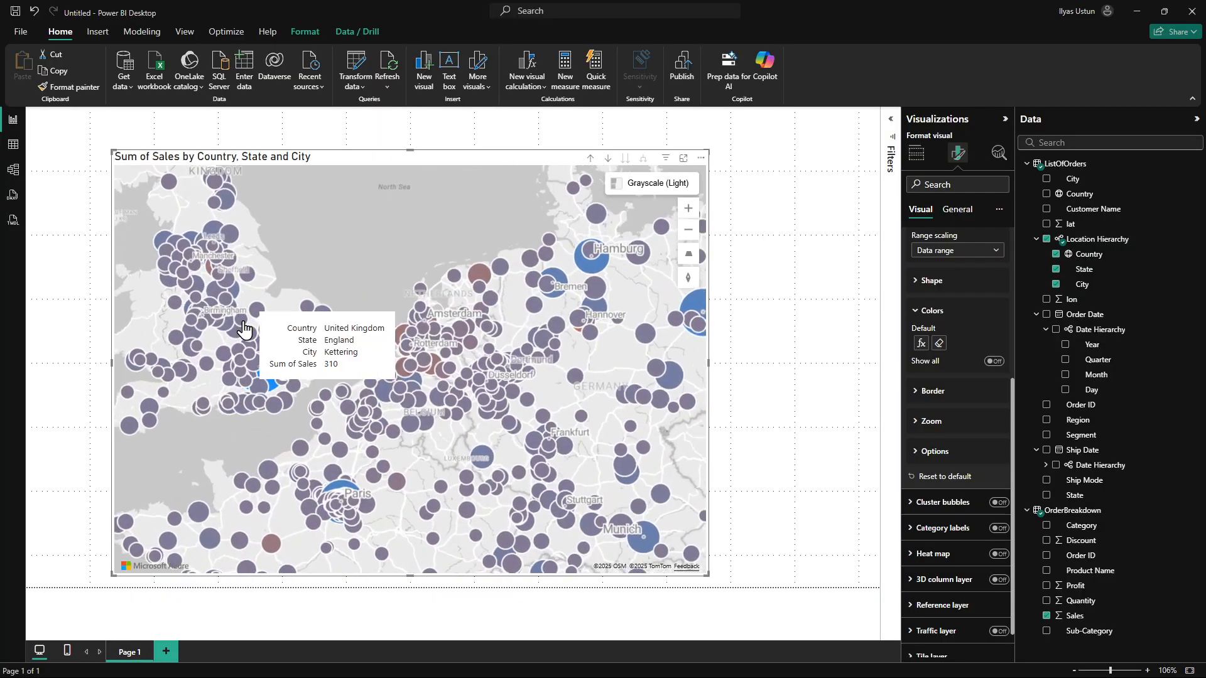
{"action": "scroll", "coordinate": [224, 369], "scroll_direction": "down", "scroll_amount": 3}
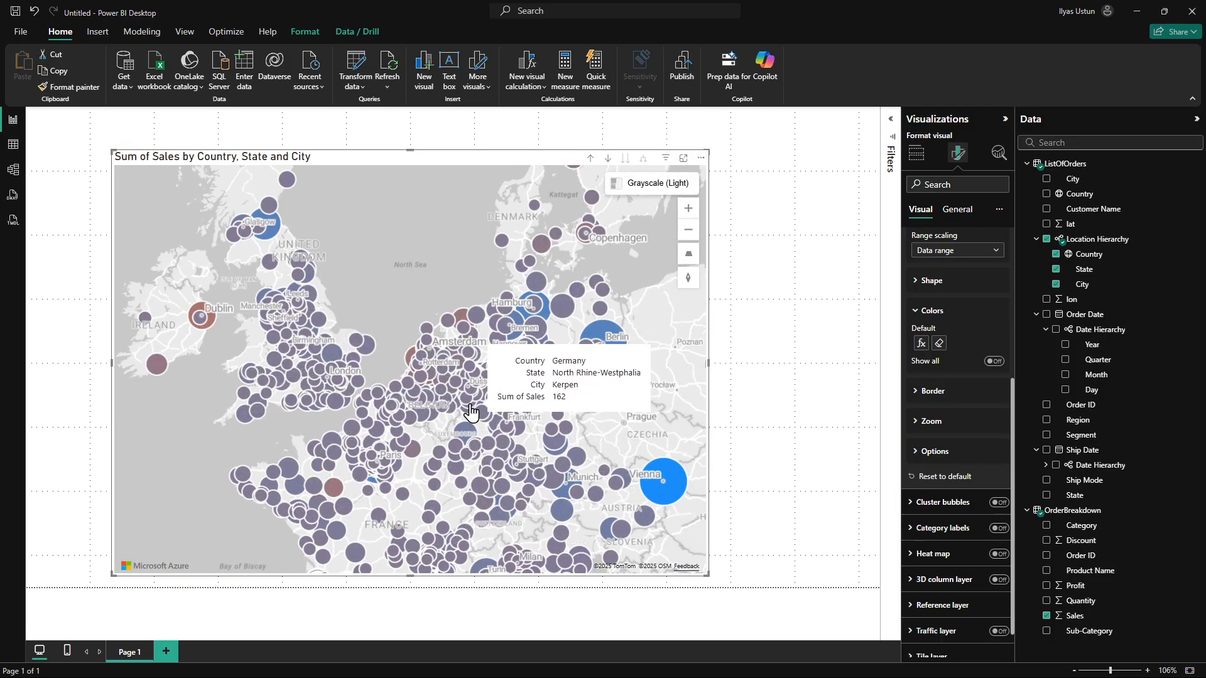
{"action": "scroll", "coordinate": [471, 412], "scroll_direction": "down", "scroll_amount": 3}
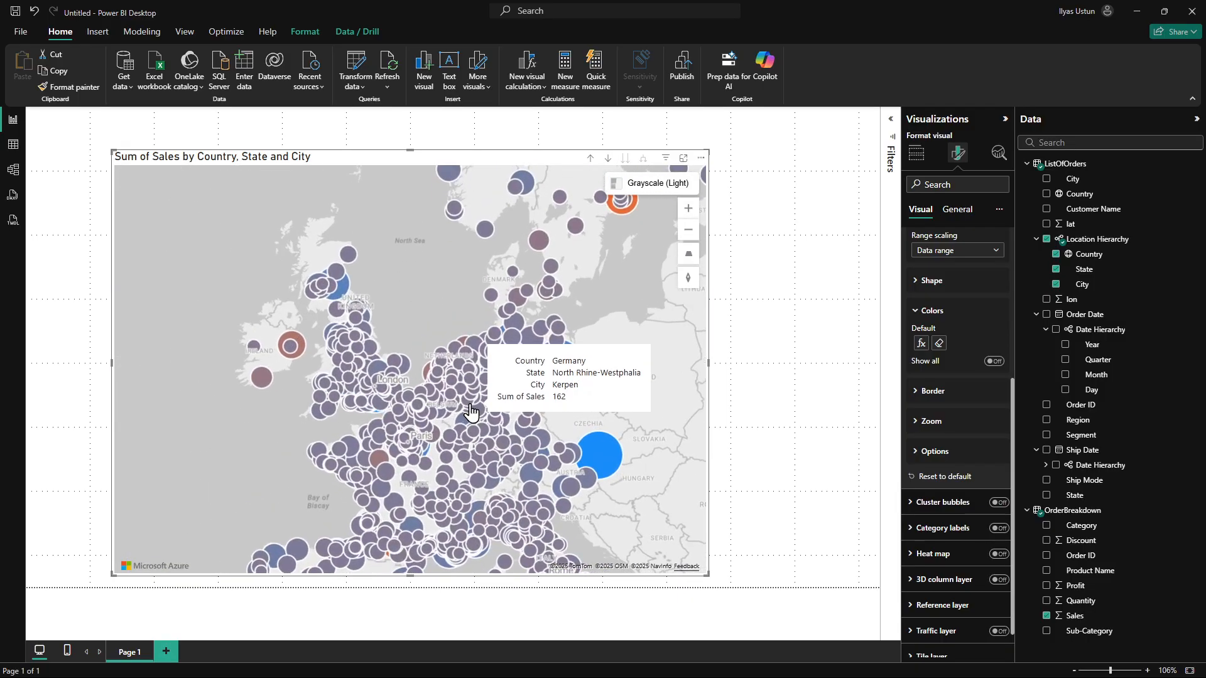
Step: Inspect the Stockholm bubble's sales details in Sweden and view all of Europe again
{"action": "left_click_drag", "start_coordinate": [646, 254], "coordinate": [560, 315]}
{"action": "scroll", "coordinate": [463, 320], "scroll_direction": "up", "scroll_amount": 3}
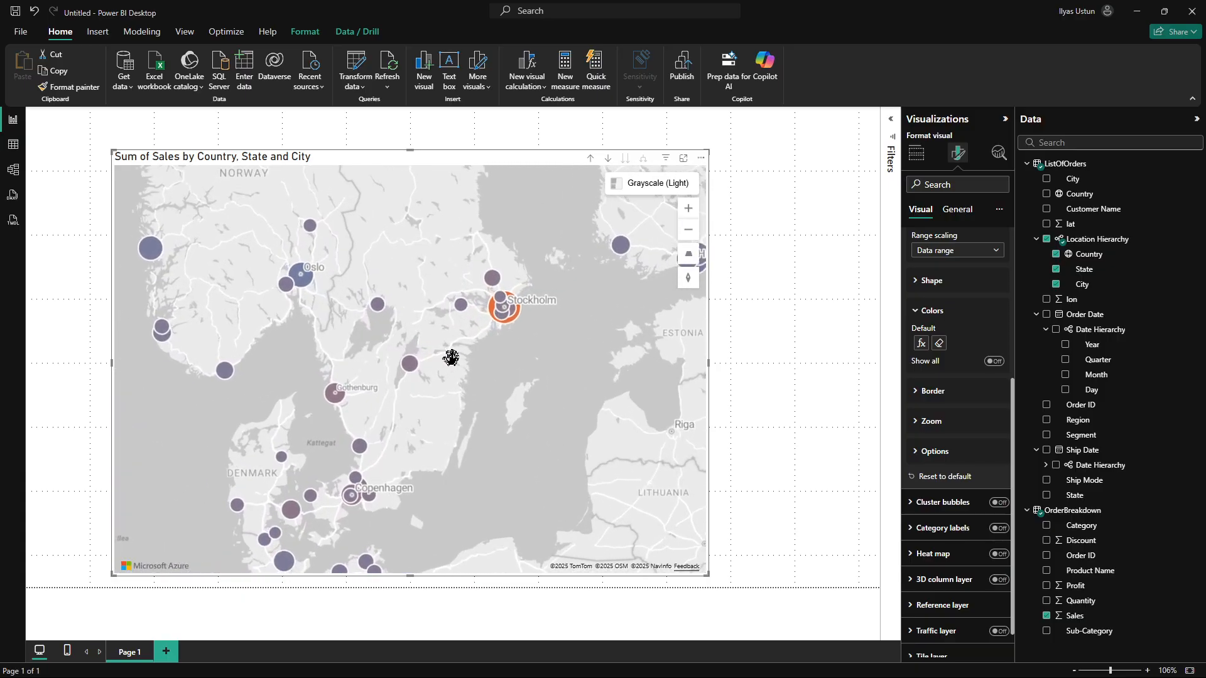
{"action": "scroll", "coordinate": [525, 306], "scroll_direction": "up", "scroll_amount": 1}
{"action": "mouse_move", "coordinate": [520, 310]}
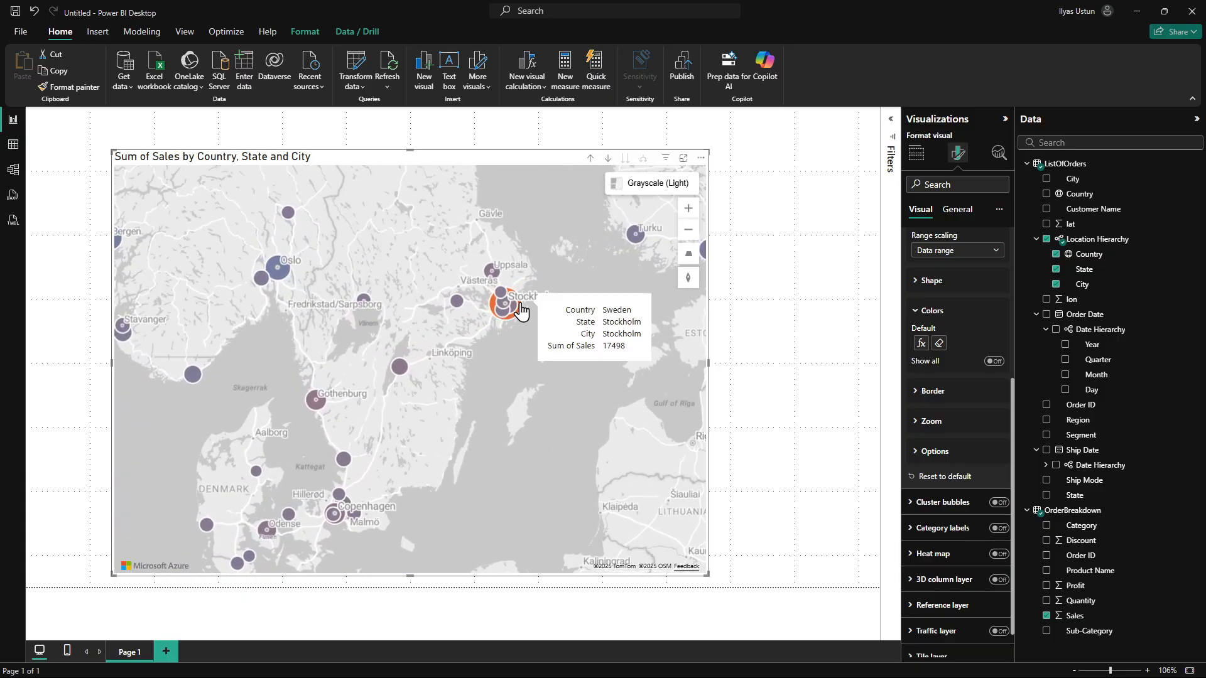
{"action": "scroll", "coordinate": [520, 311], "scroll_direction": "down", "scroll_amount": 5}
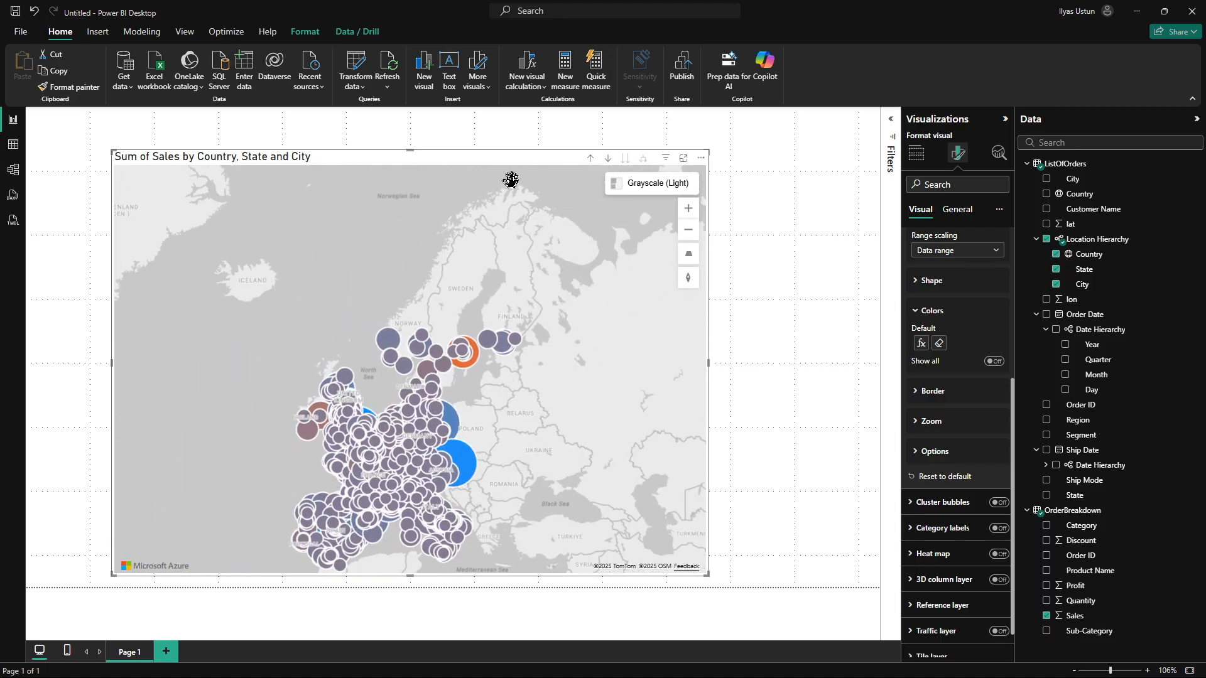
{"action": "left_click_drag", "start_coordinate": [510, 181], "coordinate": [501, 178]}
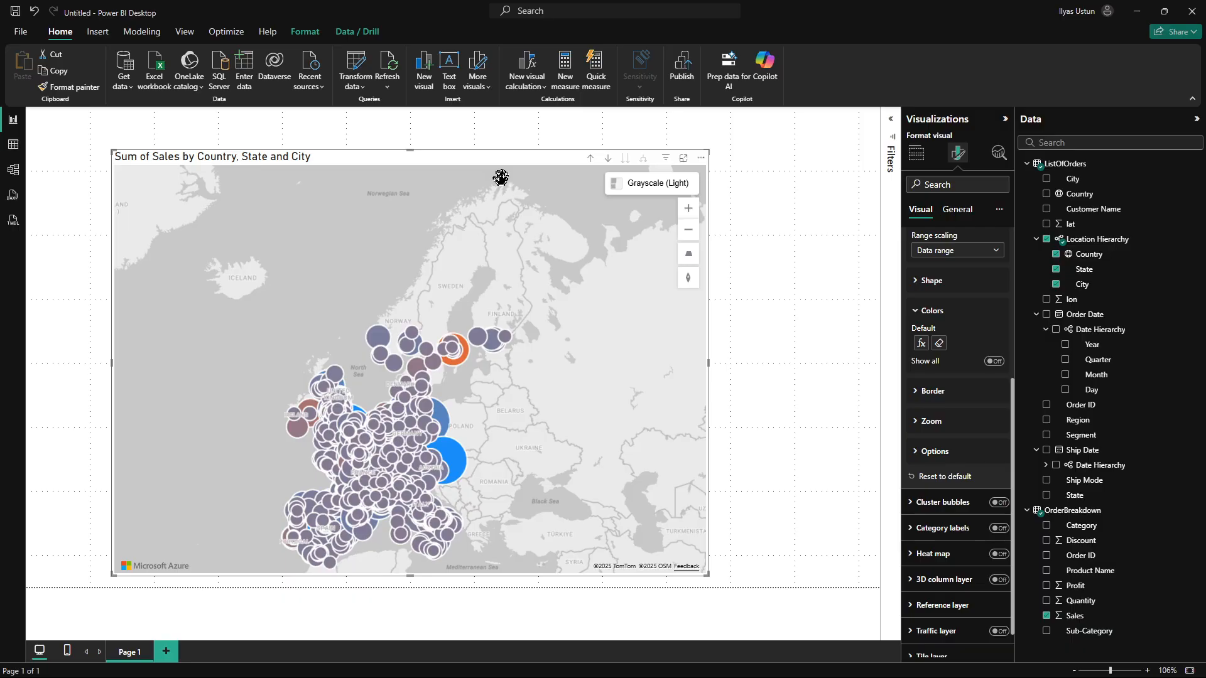
Step: Review the fields assigned to the map's location and size, and inspect the city bubbles around central Europe
{"action": "left_click", "coordinate": [915, 155]}
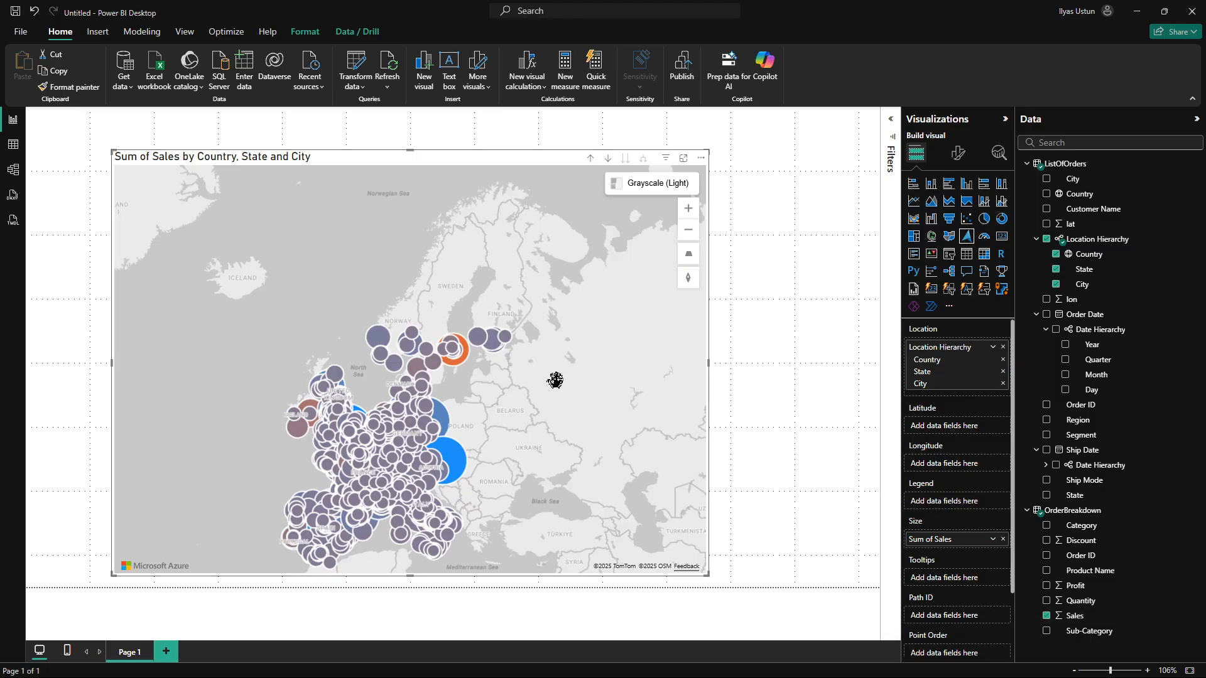
{"action": "left_click_drag", "start_coordinate": [493, 415], "coordinate": [530, 345]}
{"action": "scroll", "coordinate": [476, 369], "scroll_direction": "up", "scroll_amount": 5}
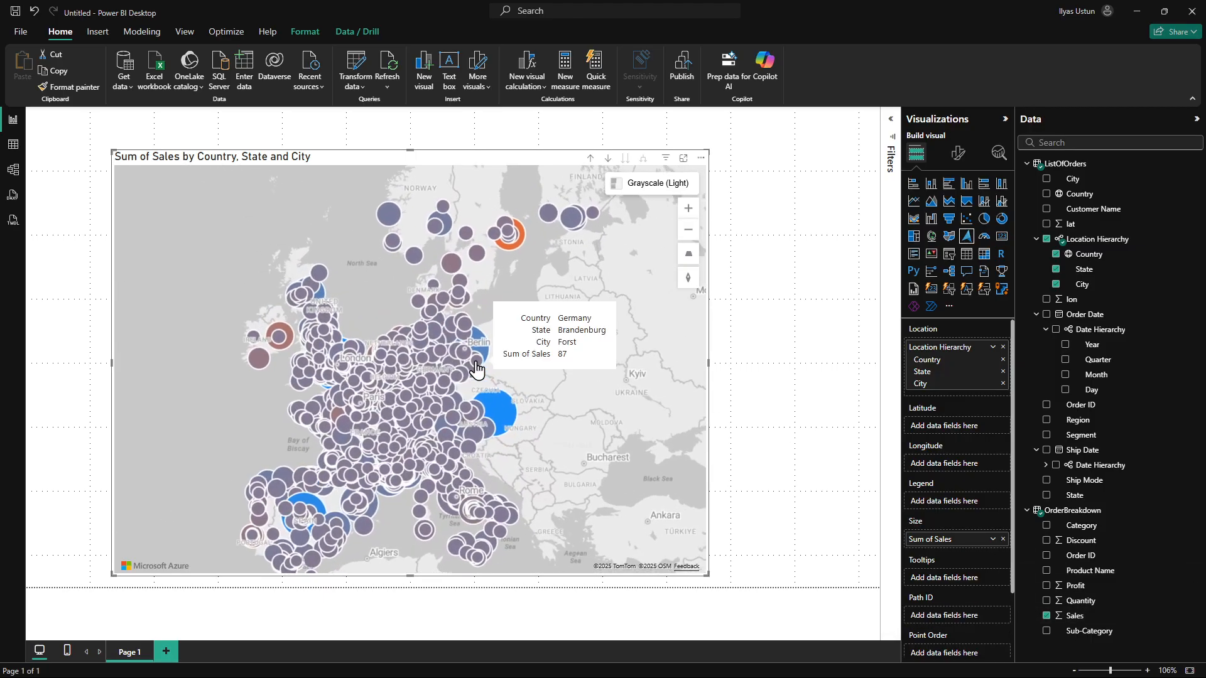
{"action": "scroll", "coordinate": [476, 369], "scroll_direction": "down", "scroll_amount": 2}
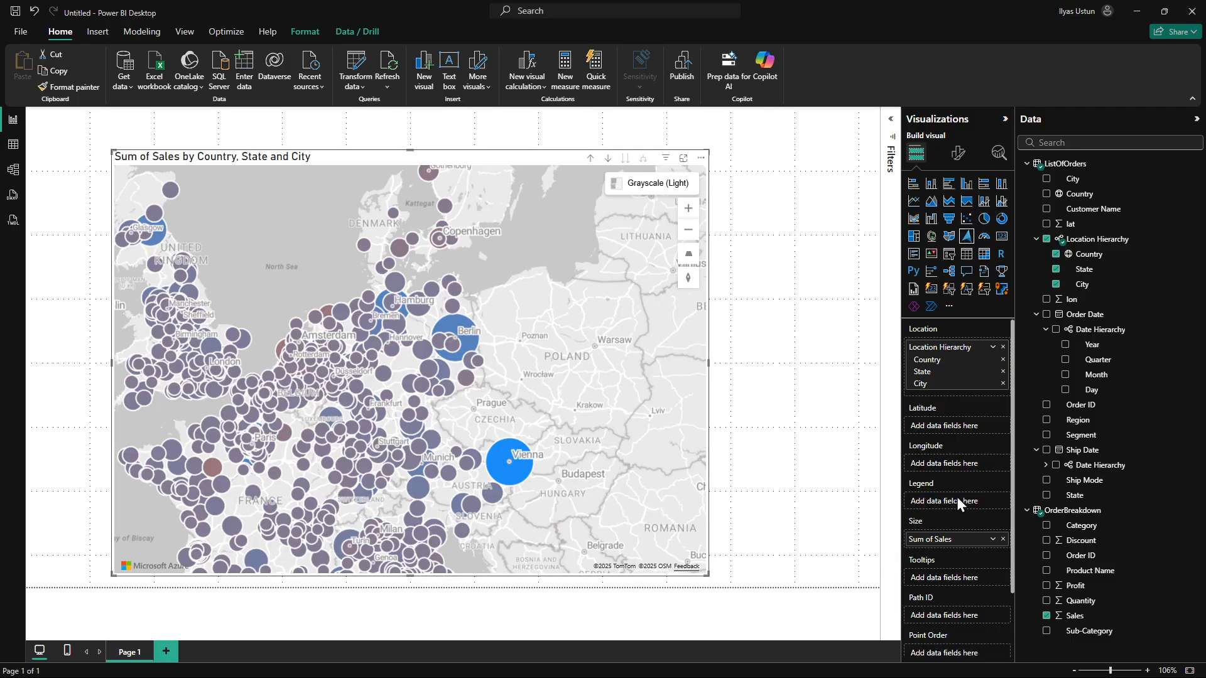
Step: Reduce the bubble layer's maximum size to 20 px in the map's formatting
{"action": "left_click", "coordinate": [958, 151]}
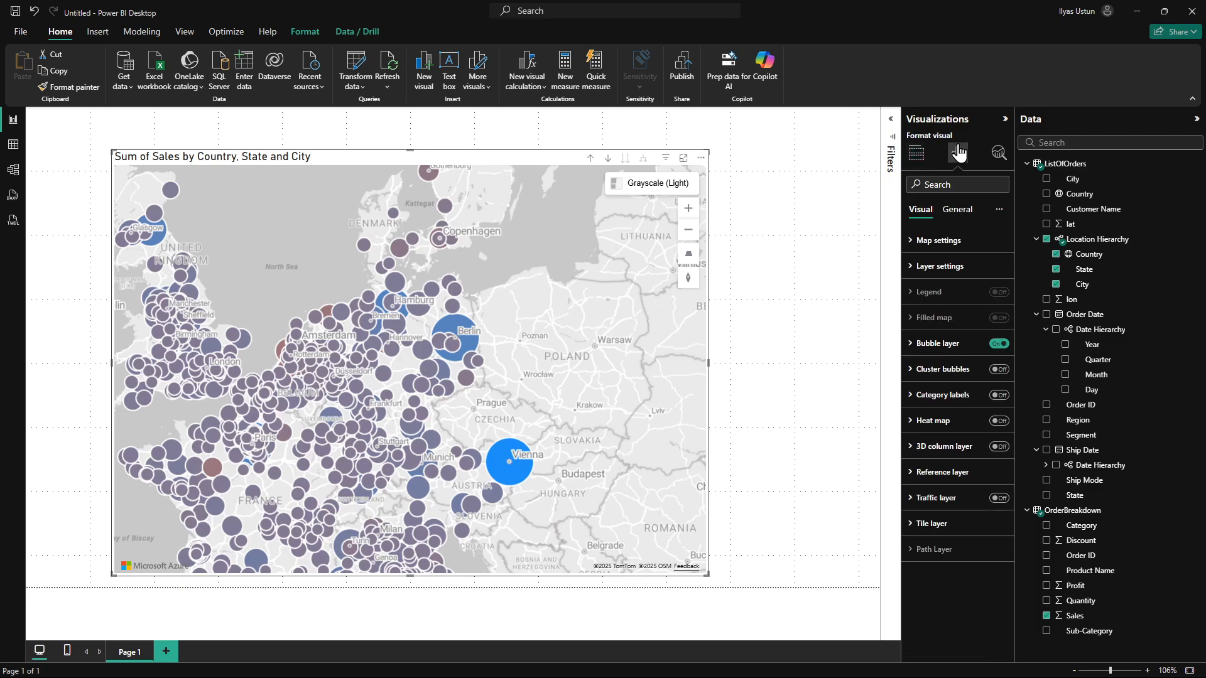
{"action": "left_click", "coordinate": [925, 343]}
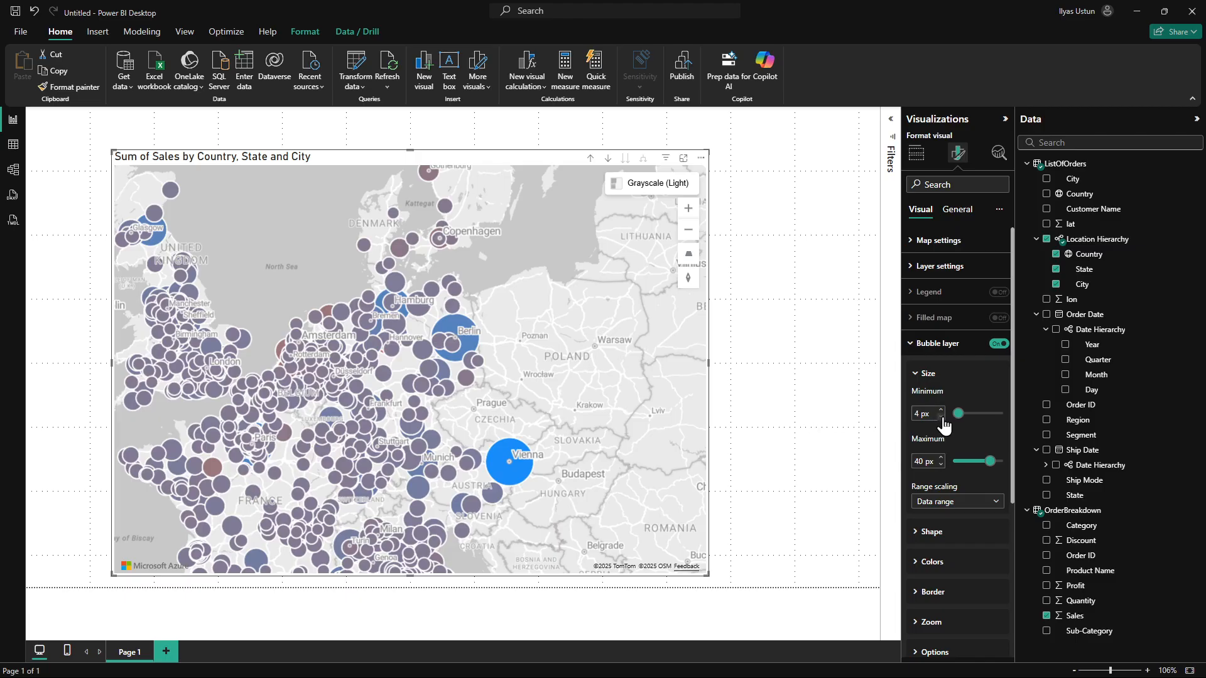
{"action": "left_click", "coordinate": [941, 465]}
{"action": "left_click", "coordinate": [941, 465]}
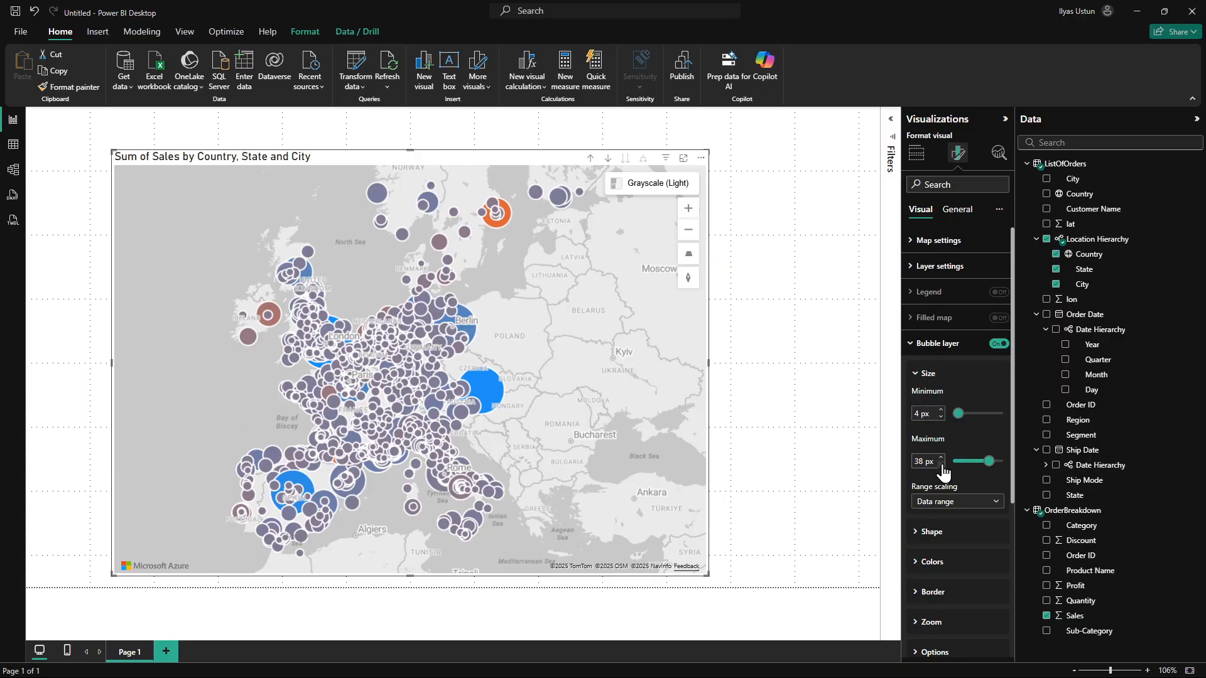
{"action": "left_click", "coordinate": [941, 465]}
{"action": "left_click", "coordinate": [942, 466]}
{"action": "left_click", "coordinate": [942, 466]}
{"action": "left_click", "coordinate": [942, 466]}
{"action": "left_click", "coordinate": [941, 465]}
{"action": "left_click", "coordinate": [942, 465]}
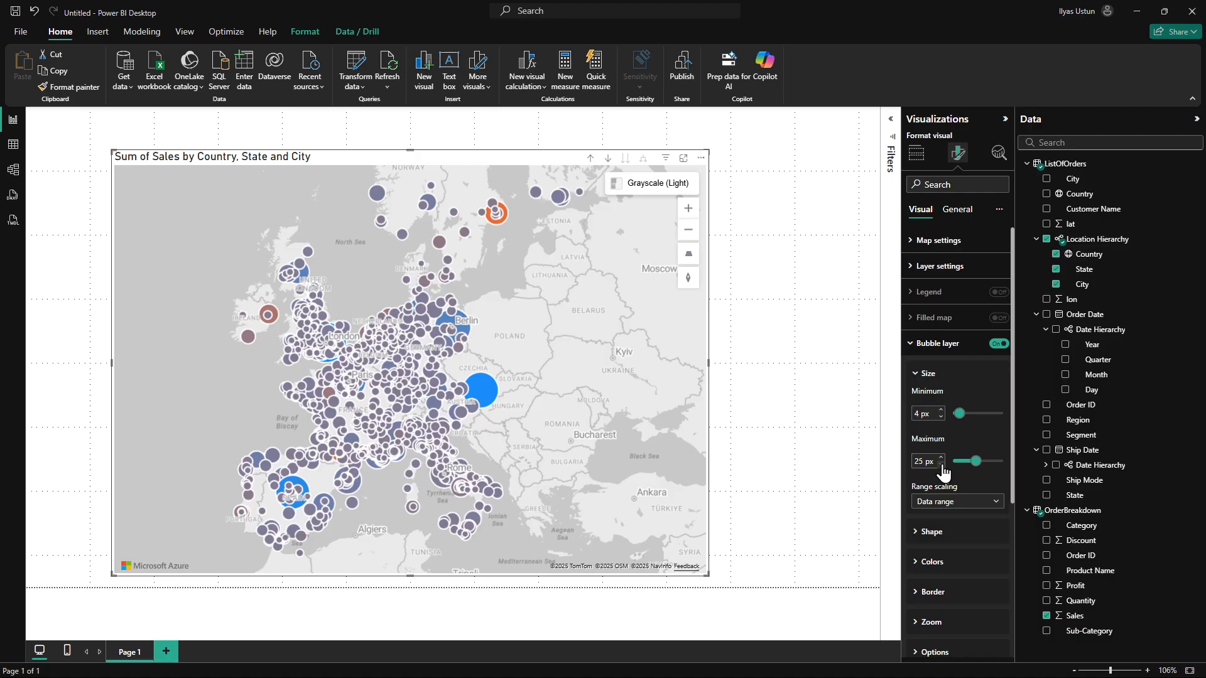
{"action": "left_click", "coordinate": [941, 466]}
{"action": "left_click", "coordinate": [942, 465]}
{"action": "left_click", "coordinate": [942, 465]}
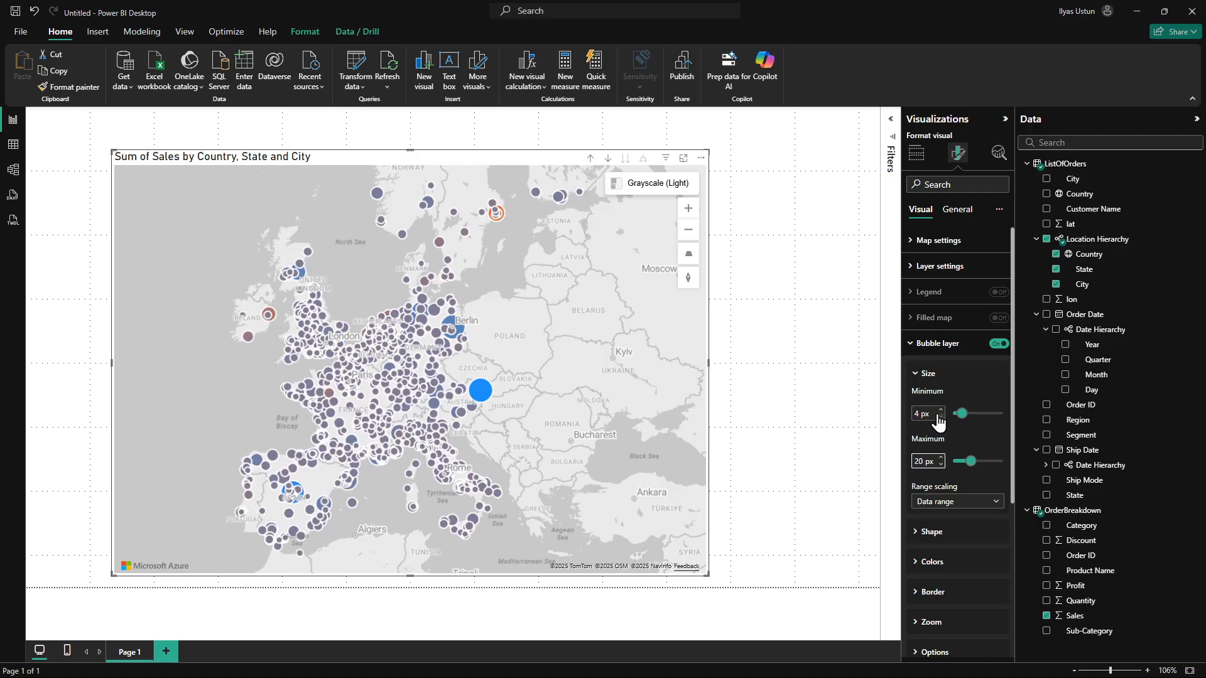
Step: Examine the resized city bubbles, then drill the map up through state to country level and compare the country bubbles
{"action": "scroll", "coordinate": [377, 367], "scroll_direction": "up", "scroll_amount": 5}
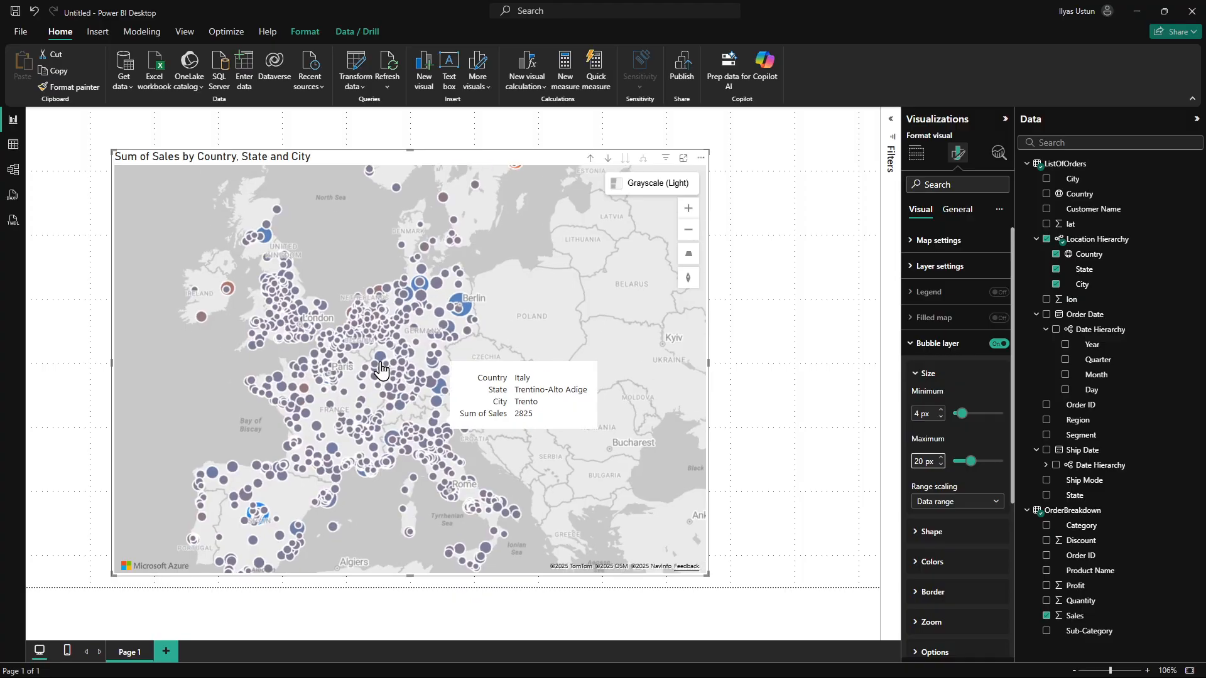
{"action": "scroll", "coordinate": [380, 369], "scroll_direction": "down", "scroll_amount": 3}
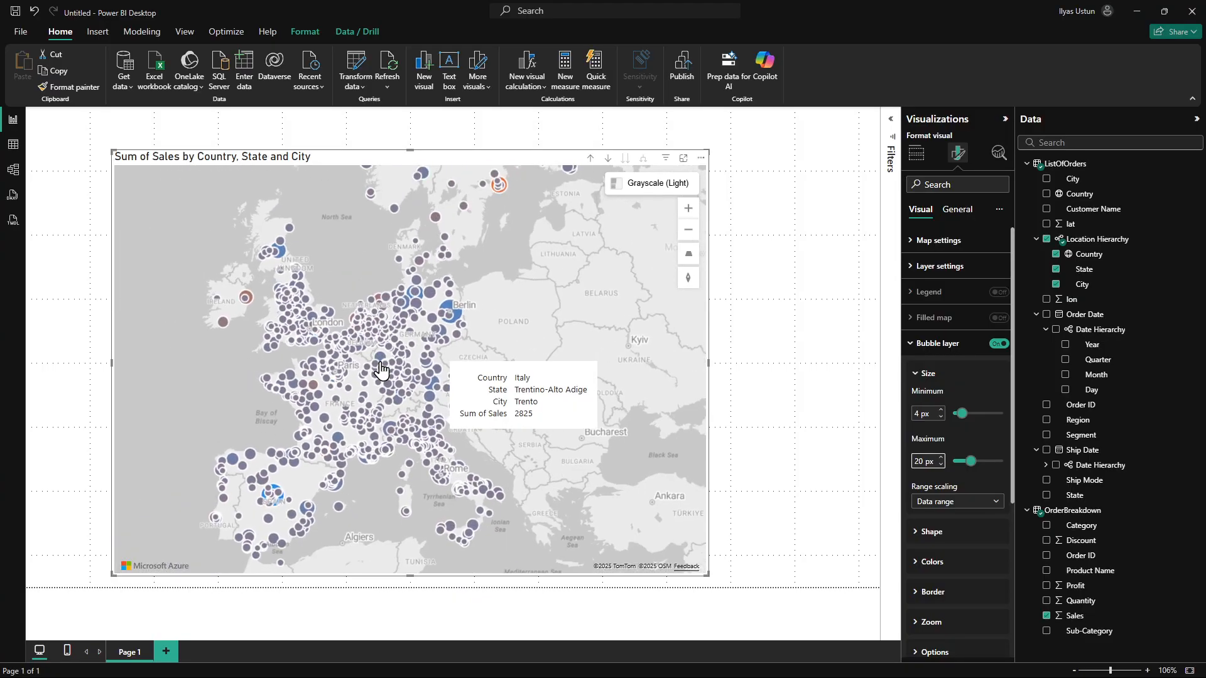
{"action": "left_click", "coordinate": [590, 161]}
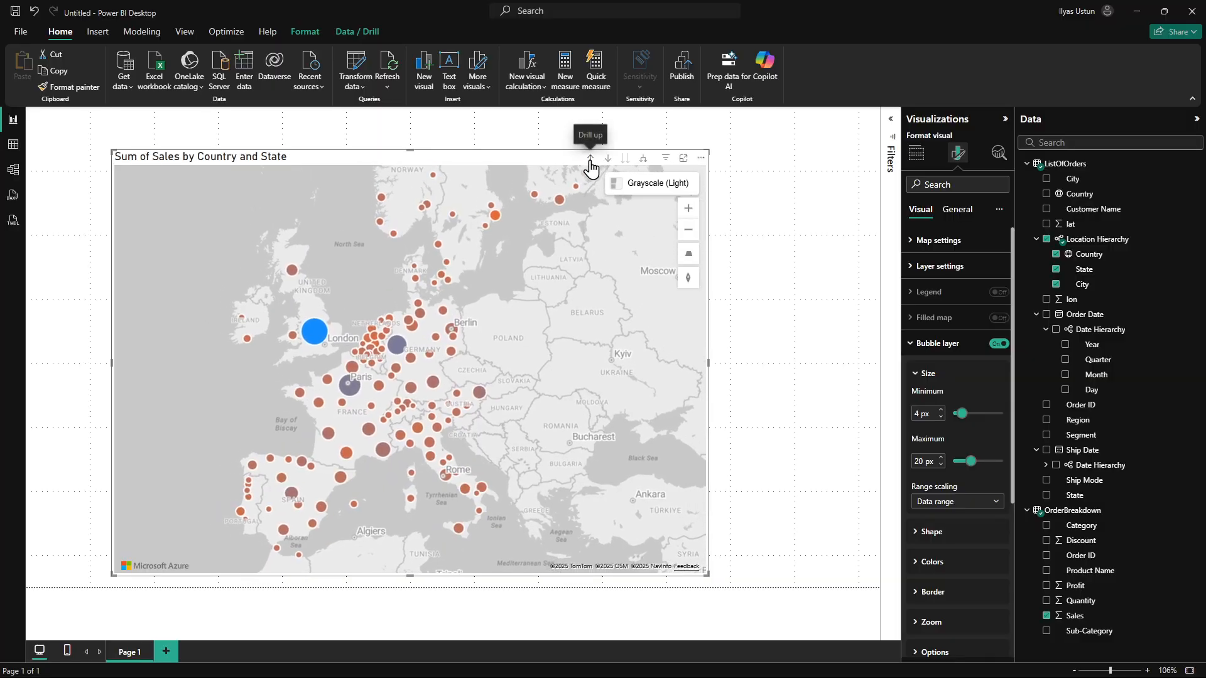
{"action": "left_click", "coordinate": [590, 161]}
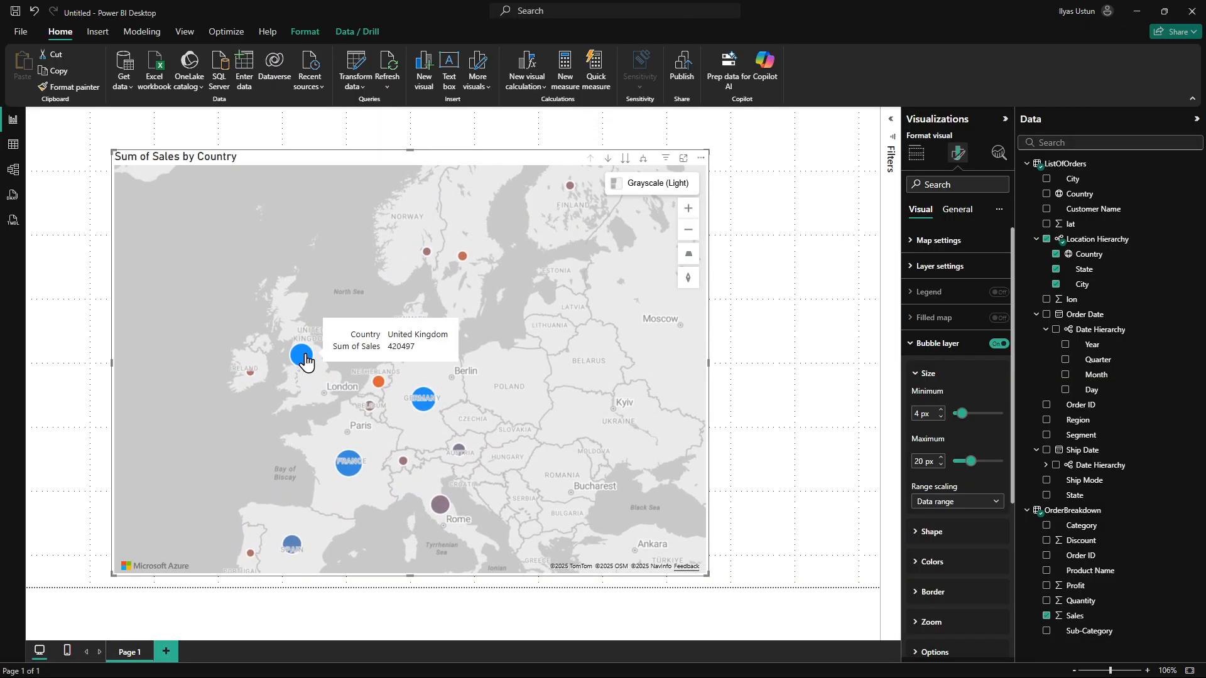
{"action": "mouse_move", "coordinate": [343, 477]}
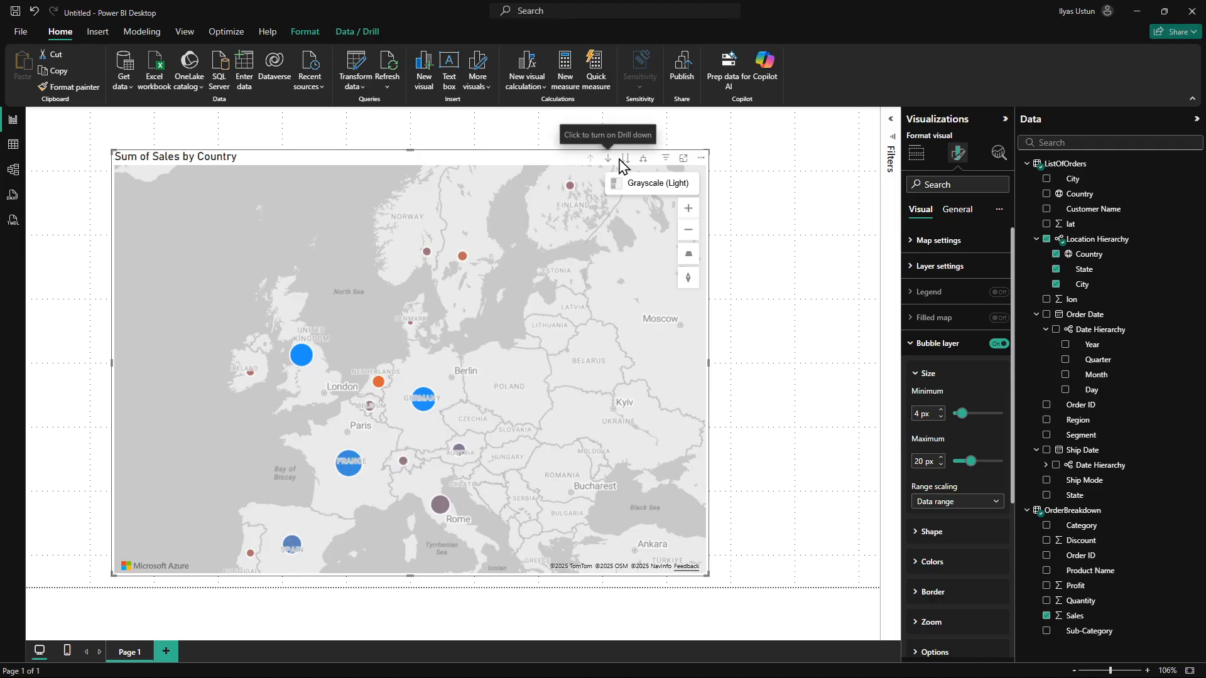
Step: Expand the map back down to state and city level and inspect the resized bubbles across Europe
{"action": "left_click", "coordinate": [642, 160]}
{"action": "left_click", "coordinate": [642, 160]}
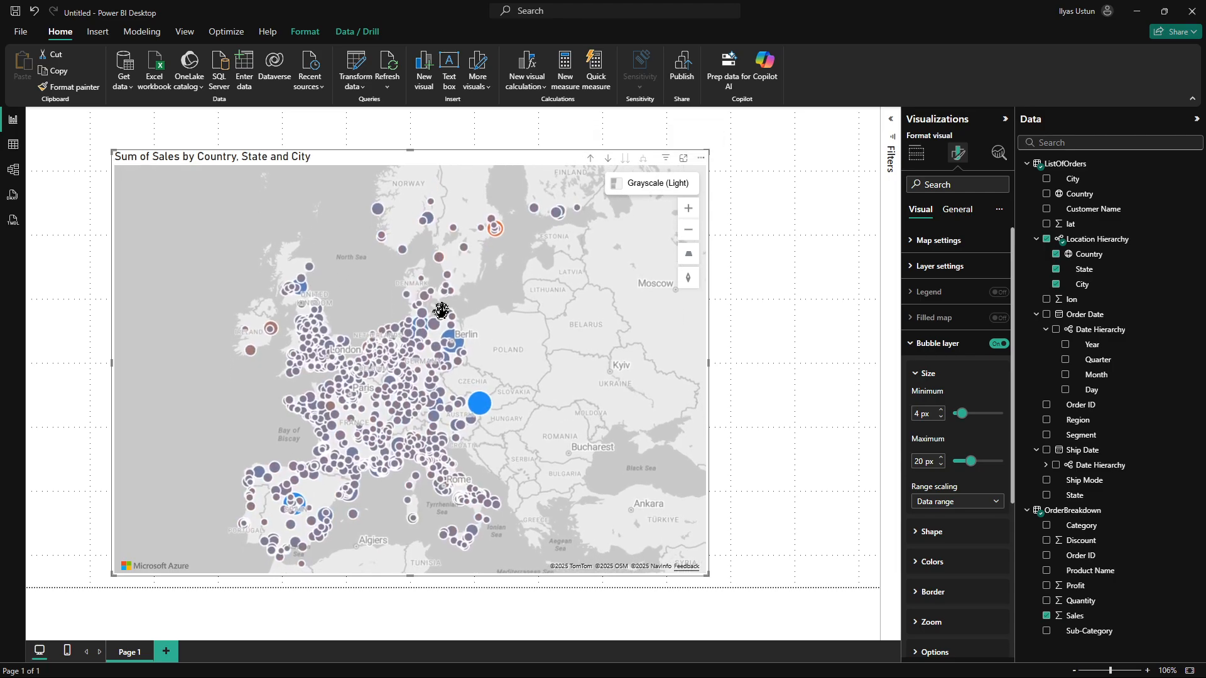
{"action": "scroll", "coordinate": [350, 363], "scroll_direction": "up", "scroll_amount": 5}
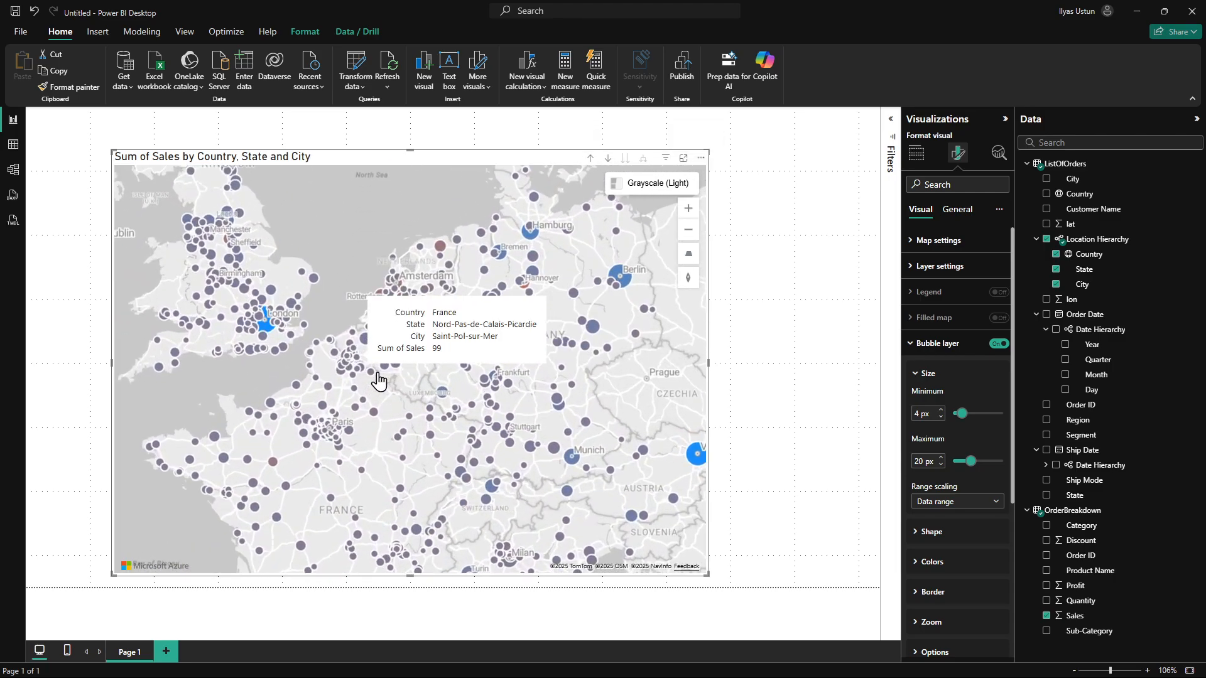
{"action": "scroll", "coordinate": [406, 417], "scroll_direction": "down", "scroll_amount": 4}
{"action": "scroll", "coordinate": [571, 485], "scroll_direction": "down", "scroll_amount": 2}
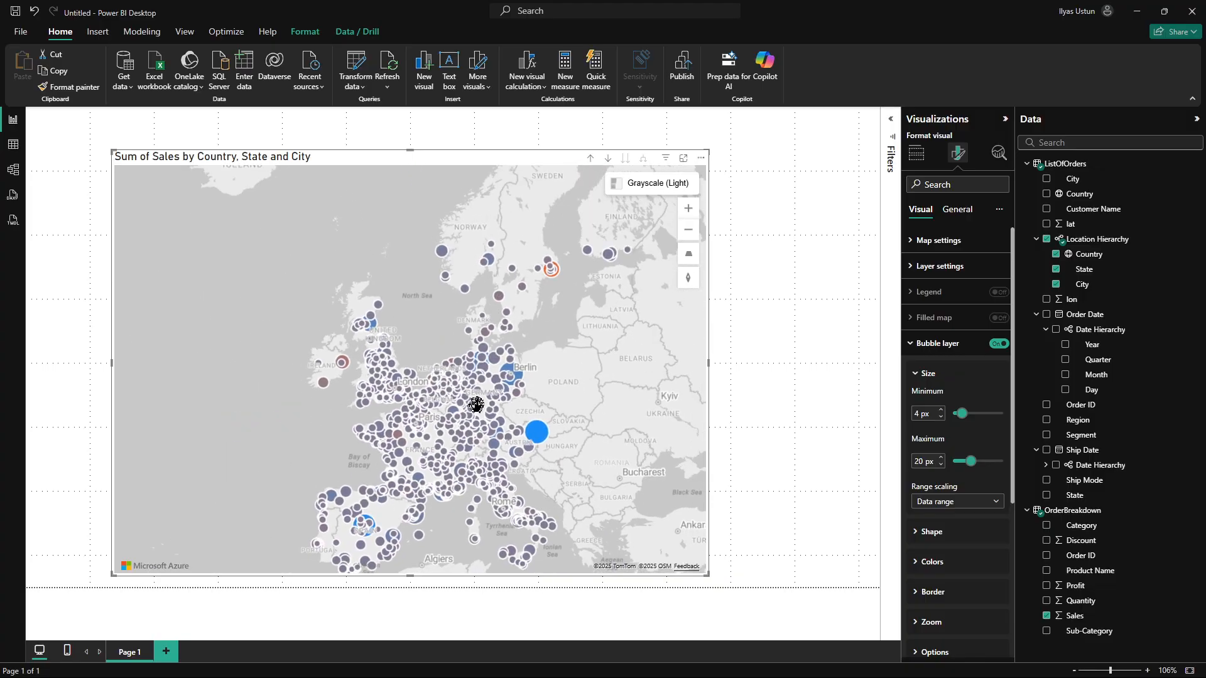
{"action": "left_click_drag", "start_coordinate": [601, 432], "coordinate": [598, 399]}
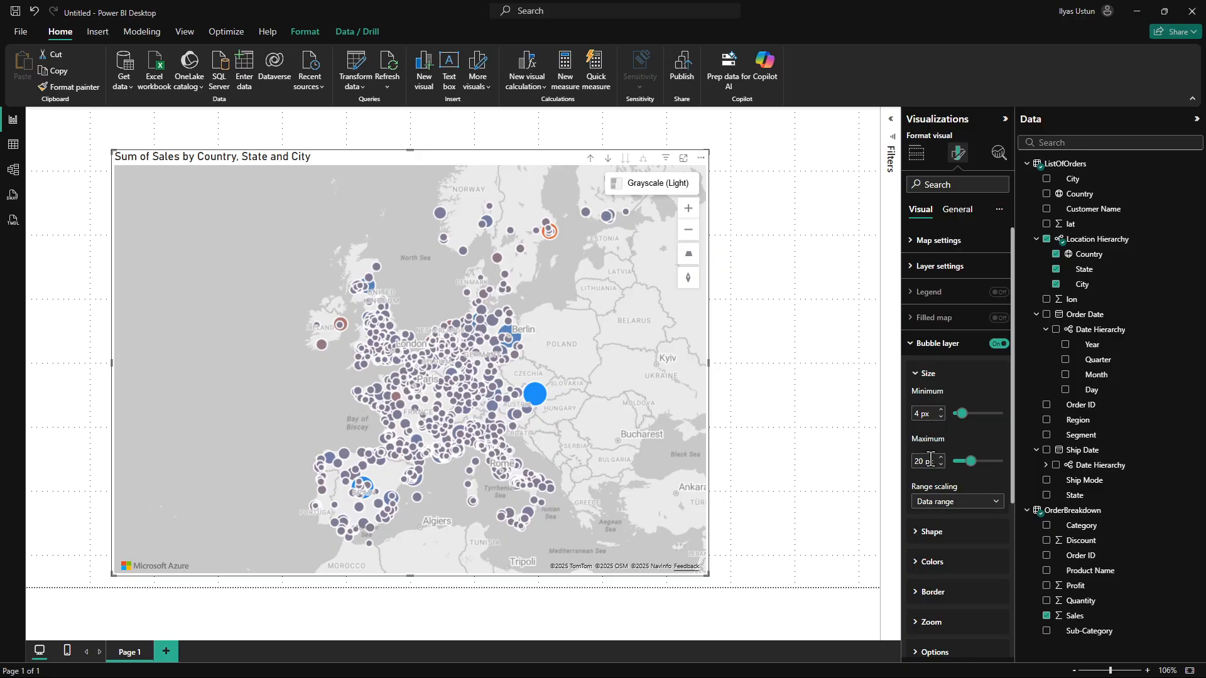
{"action": "left_click", "coordinate": [924, 344]}
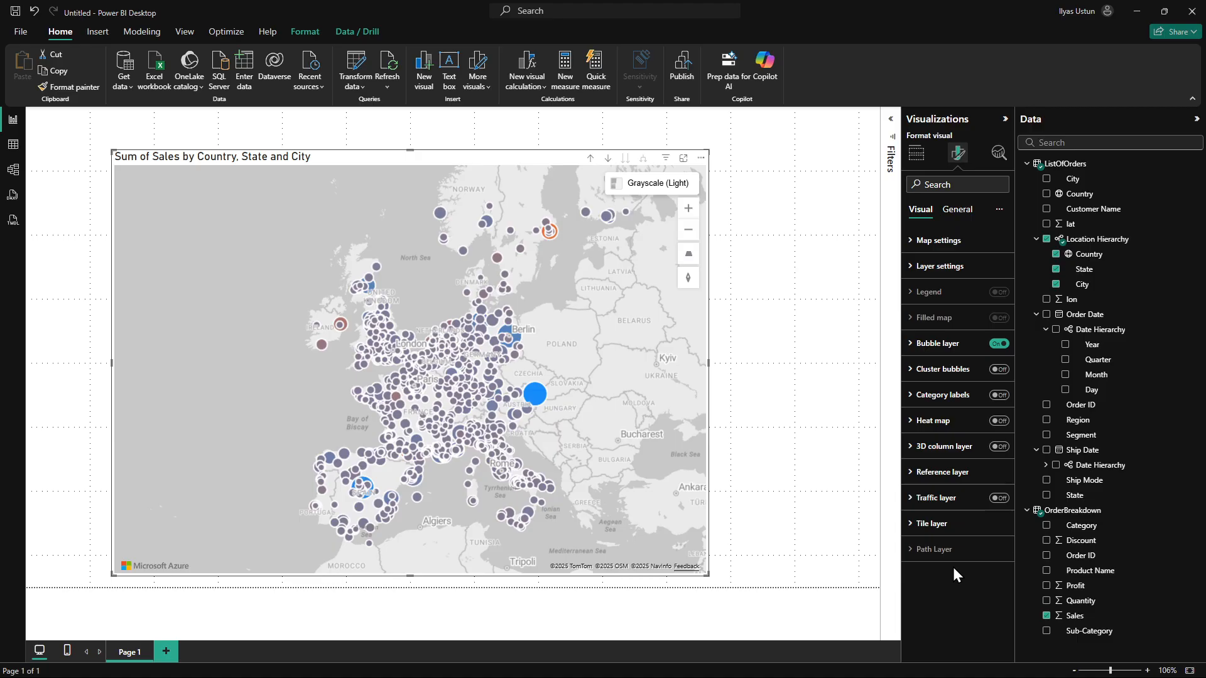
Step: Show the OrderBreakdown table's data and add a new calculated column to it
{"action": "left_click", "coordinate": [15, 145]}
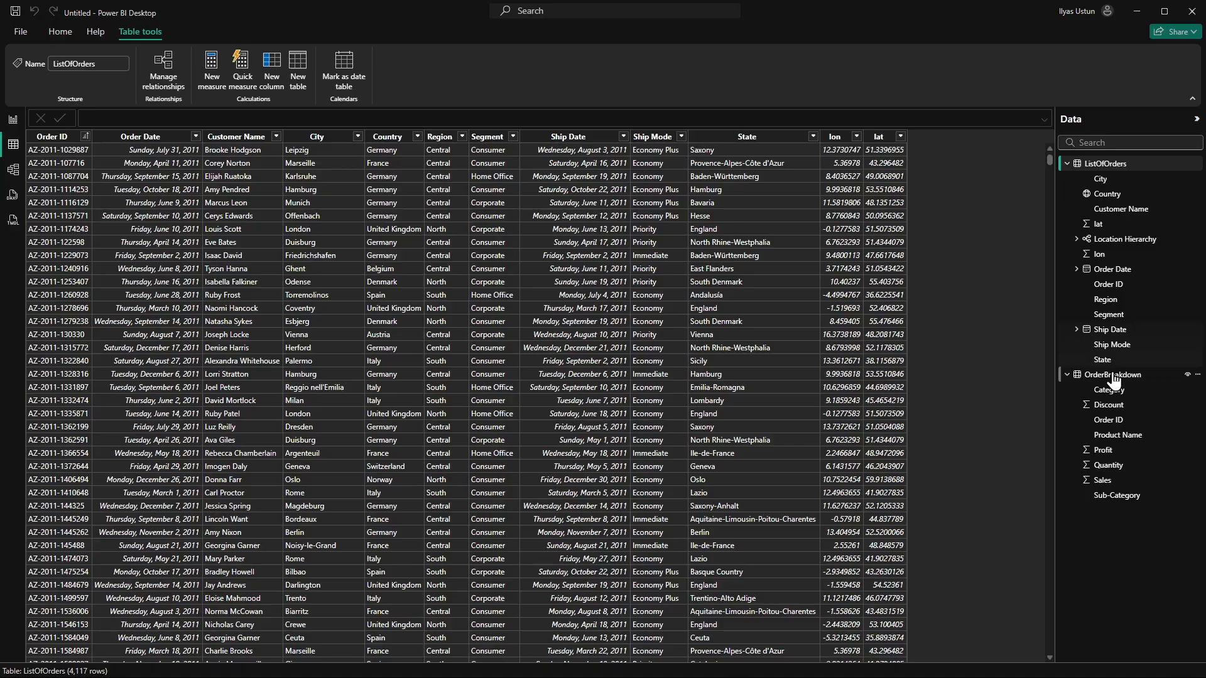
{"action": "left_click", "coordinate": [1112, 376]}
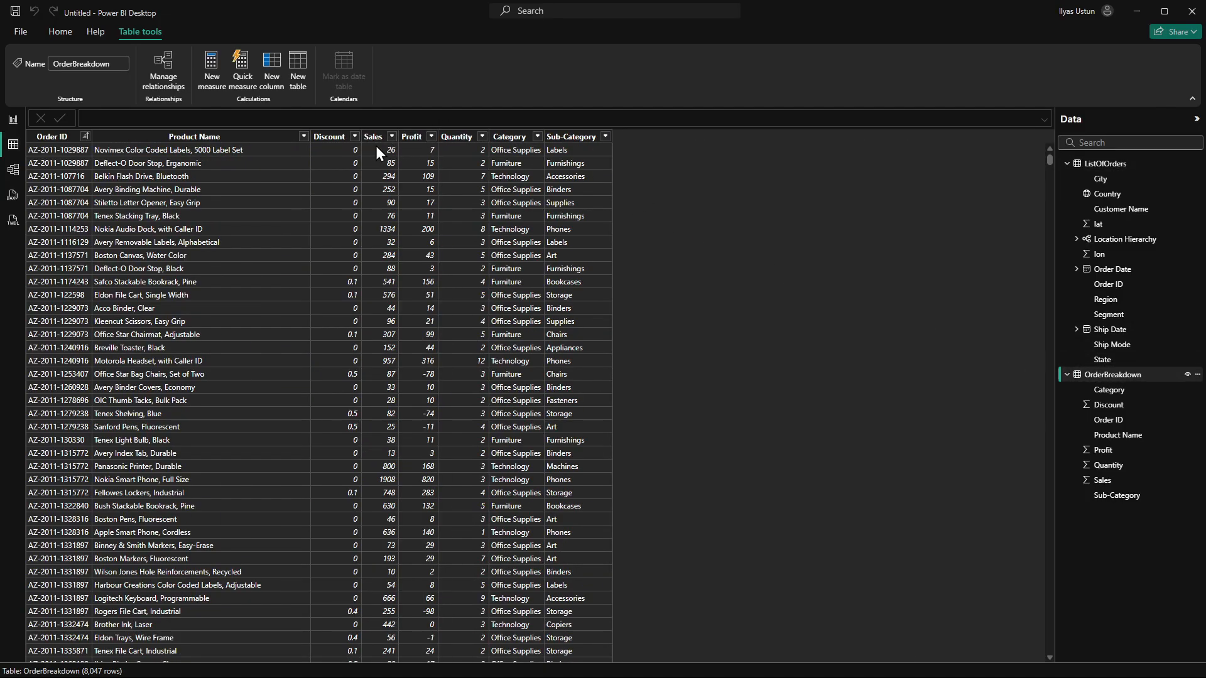
{"action": "left_click", "coordinate": [63, 40]}
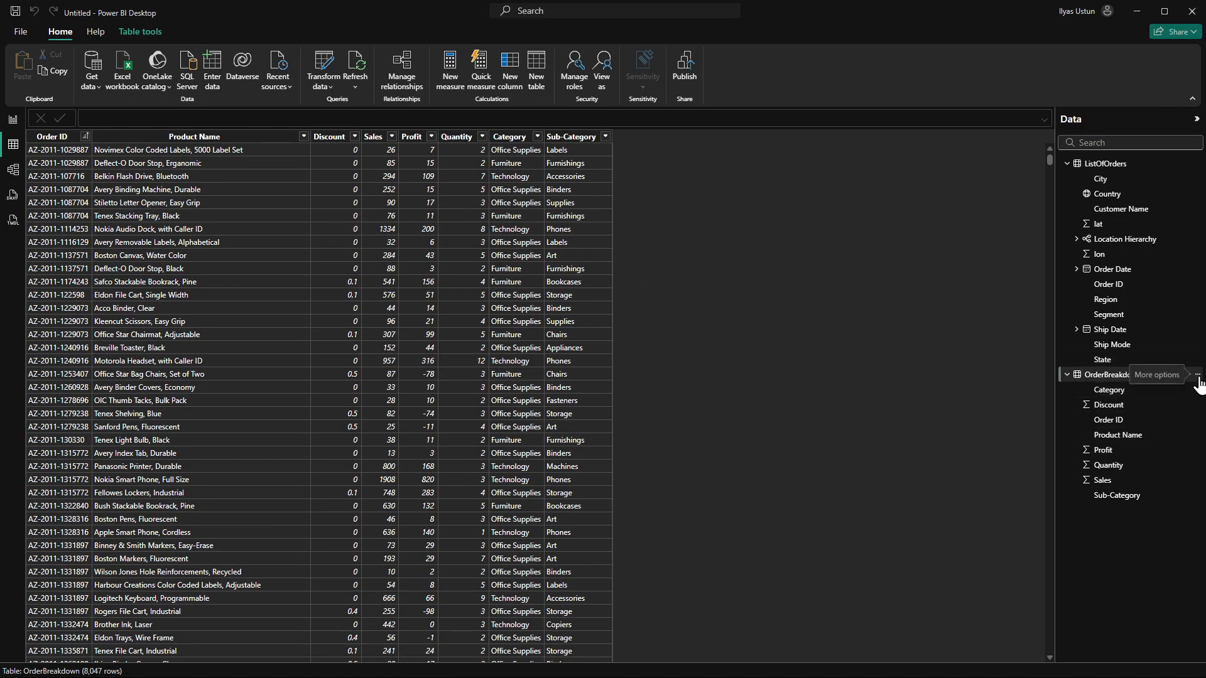
{"action": "left_click", "coordinate": [1197, 375]}
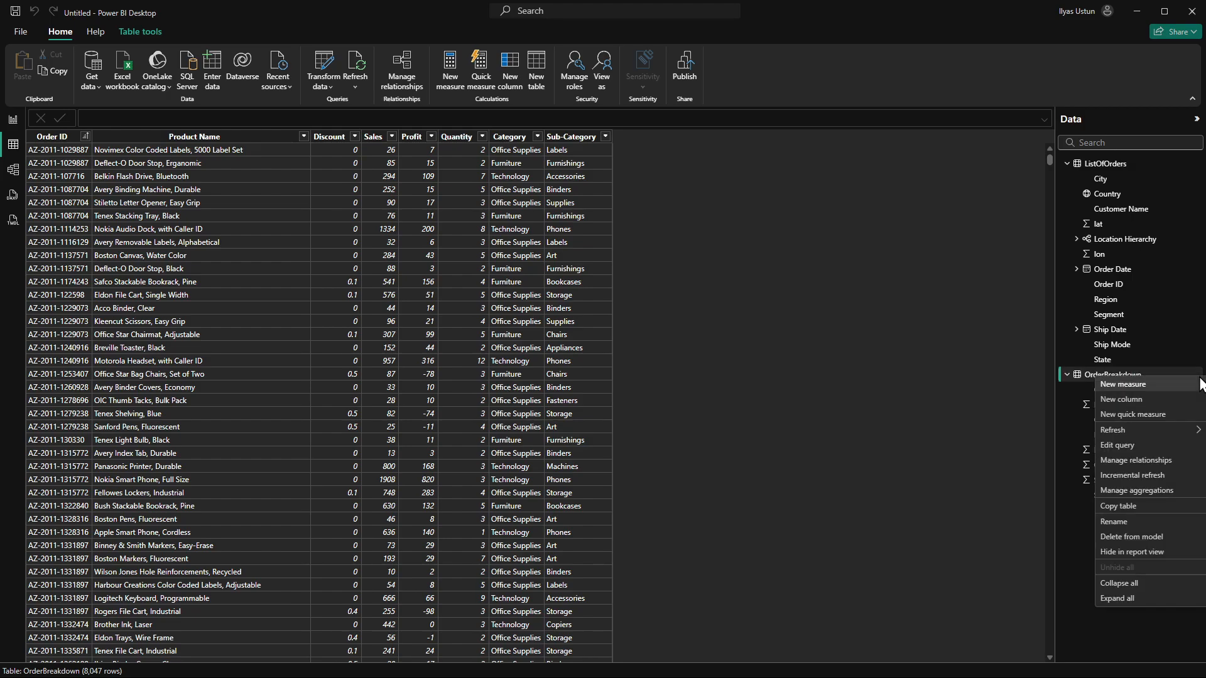
{"action": "left_click", "coordinate": [1158, 405]}
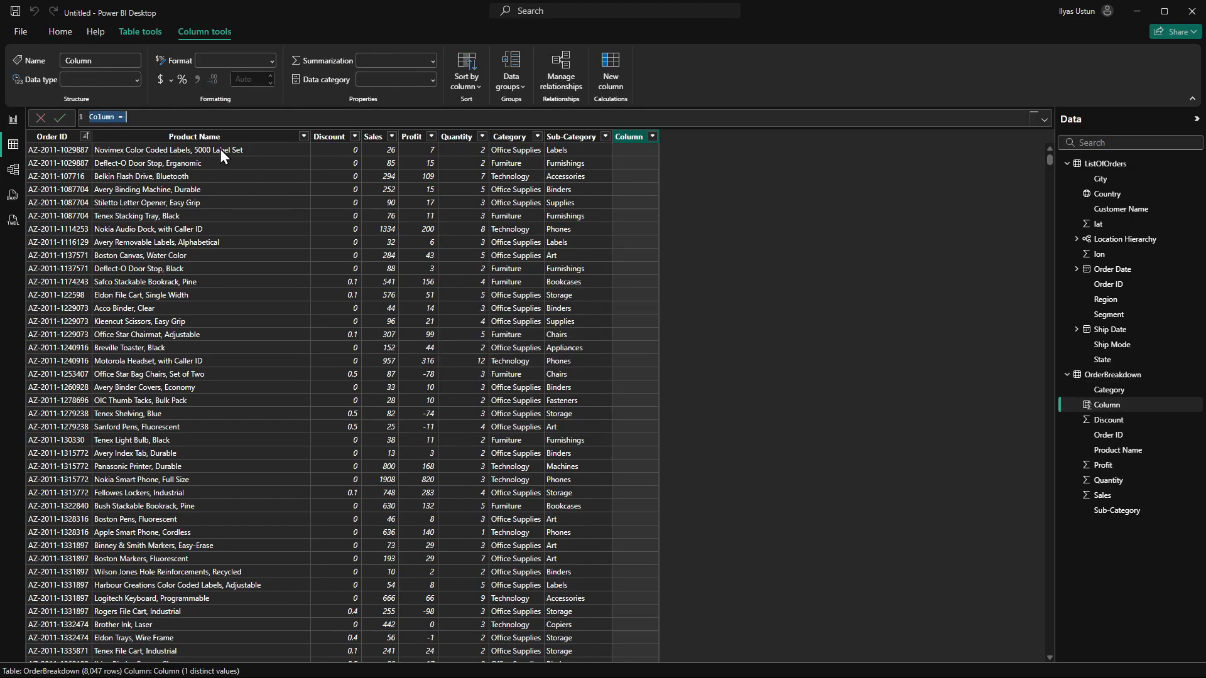
Step: Define the new column as PM_Column = OrderBreakdown[Profit] / OrderBreakdown[Sales], commit it and review its values
{"action": "left_click", "coordinate": [92, 115]}
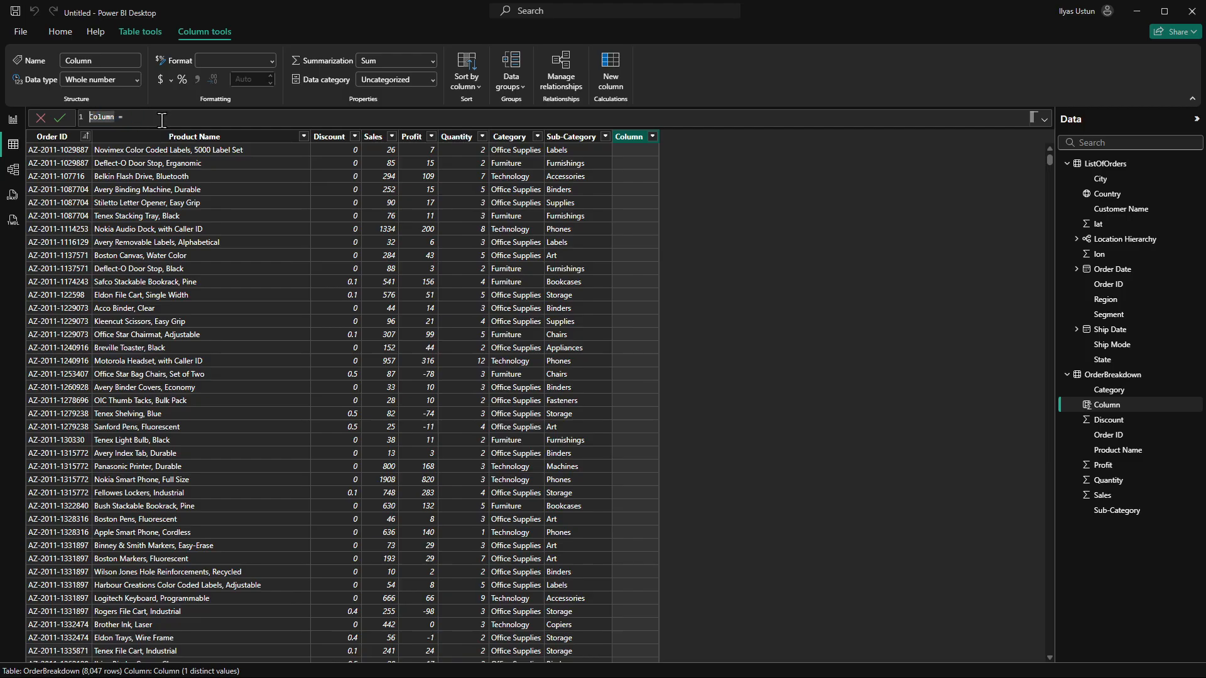
{"action": "type", "text": "PM_"}
{"action": "left_click", "coordinate": [161, 120]}
{"action": "type", "text": "prof"}
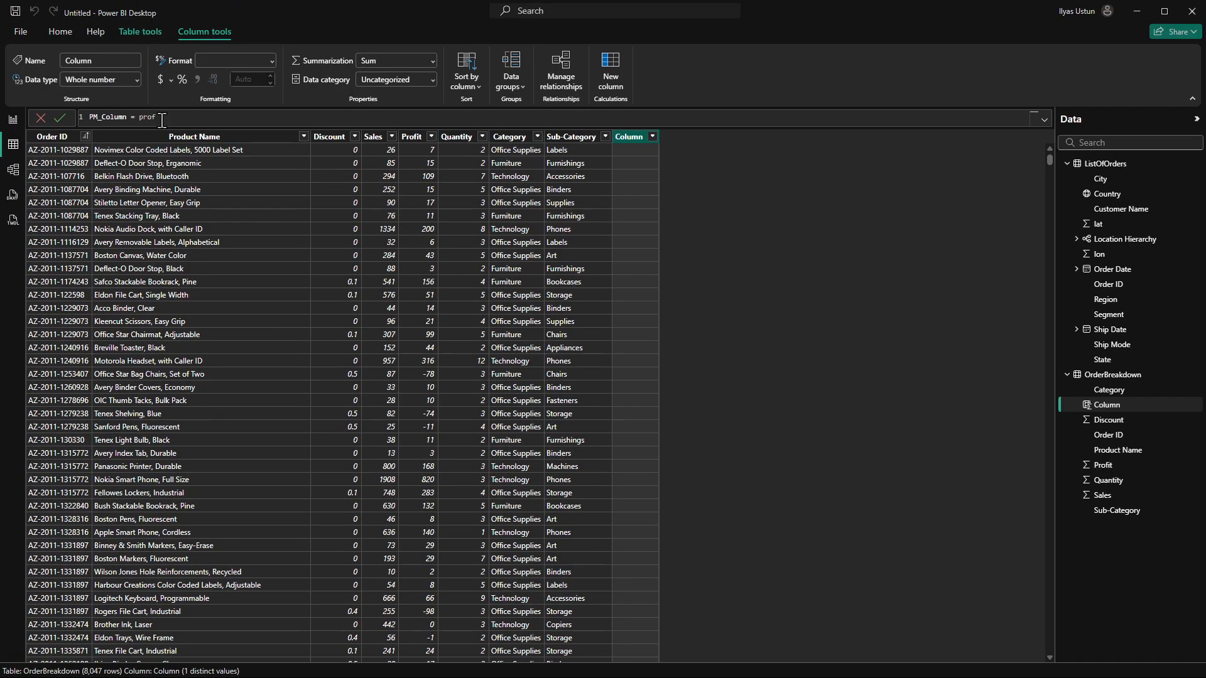
{"action": "left_click", "coordinate": [162, 120]}
{"action": "type", "text": "i"}
{"action": "key", "text": "Tab"}
{"action": "type", "text": "/ sales"}
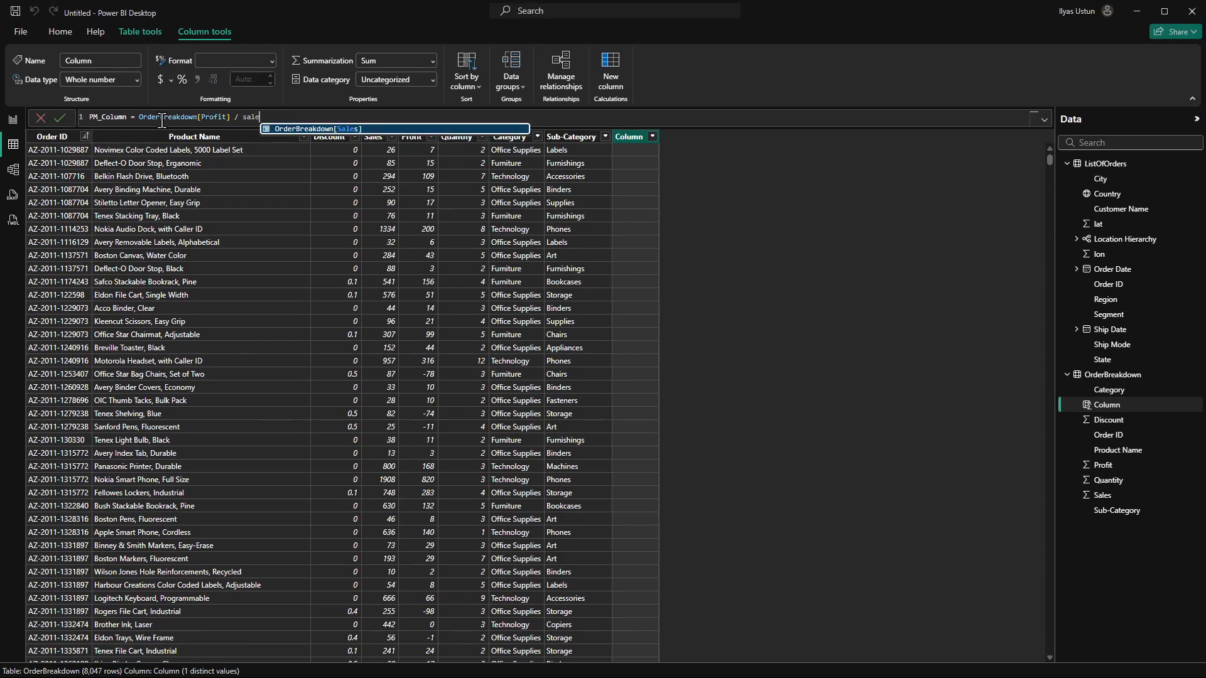
{"action": "key", "text": "Tab"}
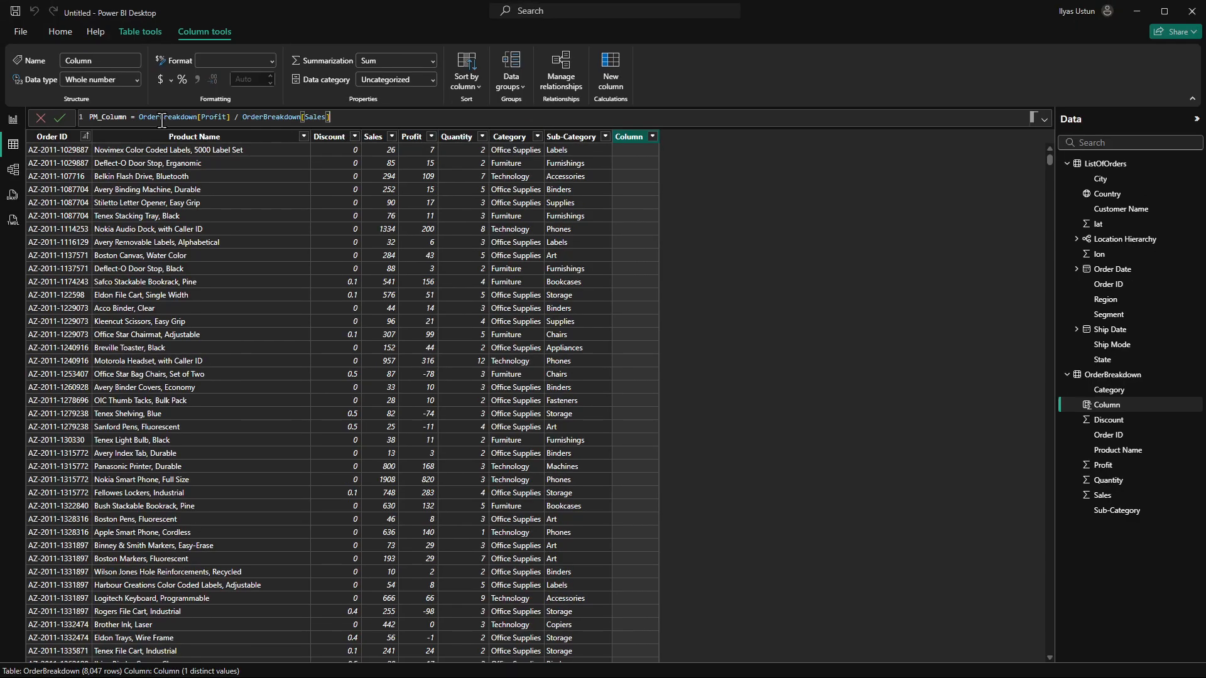
{"action": "left_click", "coordinate": [65, 125]}
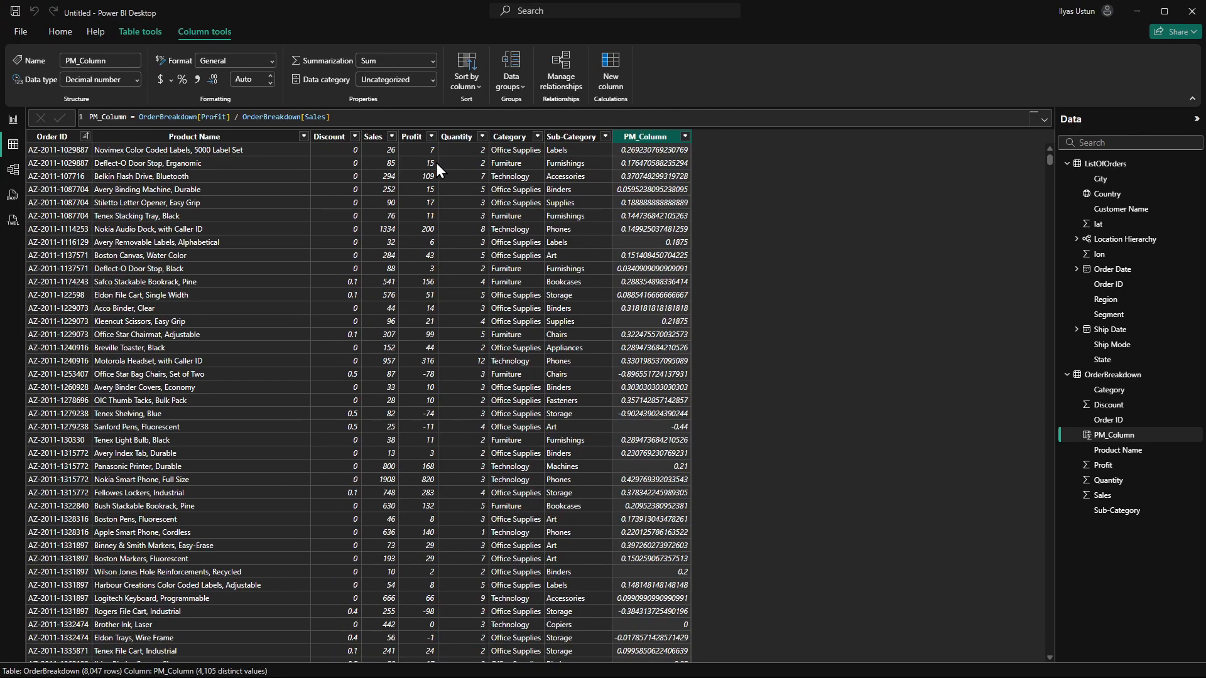
{"action": "scroll", "coordinate": [711, 241], "scroll_direction": "down", "scroll_amount": 8}
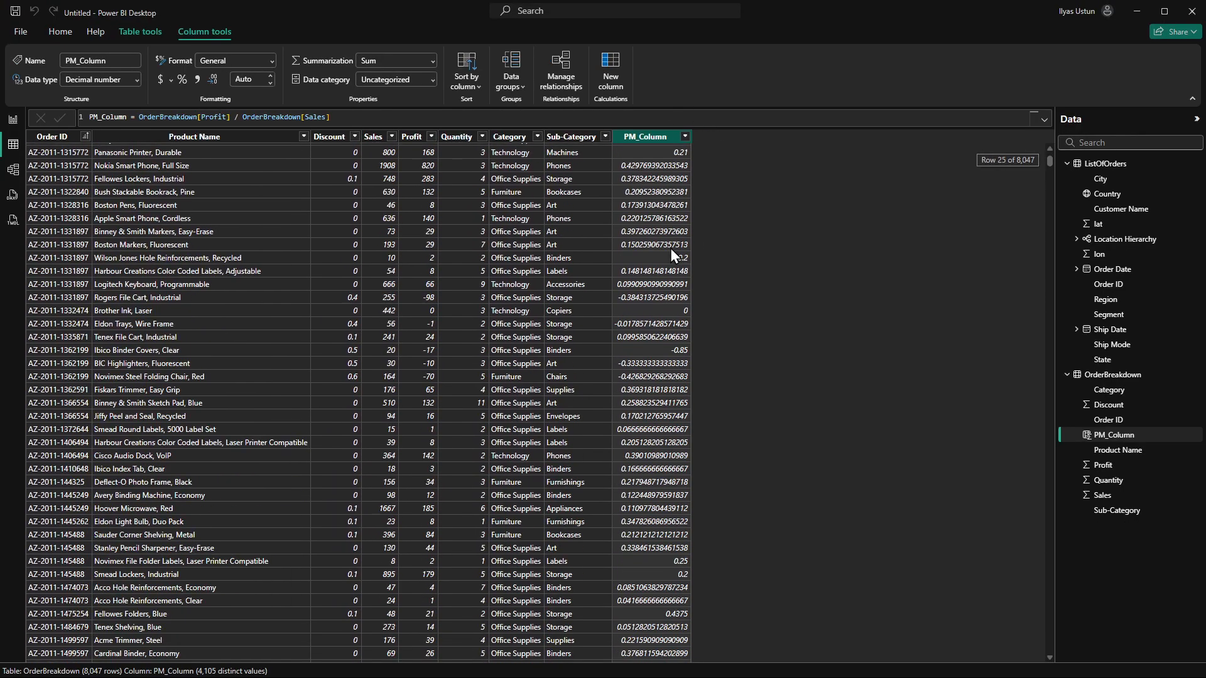
{"action": "scroll", "coordinate": [671, 253], "scroll_direction": "up", "scroll_amount": 8}
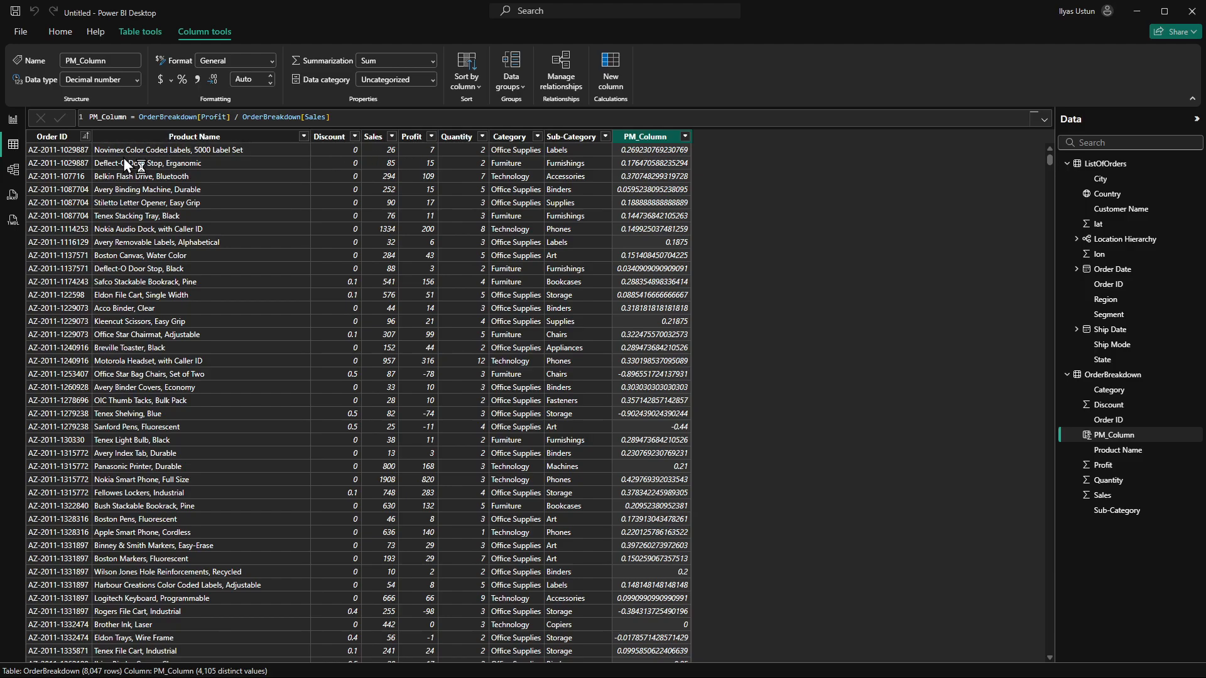
Step: Return to the report and duplicate Page 1
{"action": "left_click", "coordinate": [60, 34]}
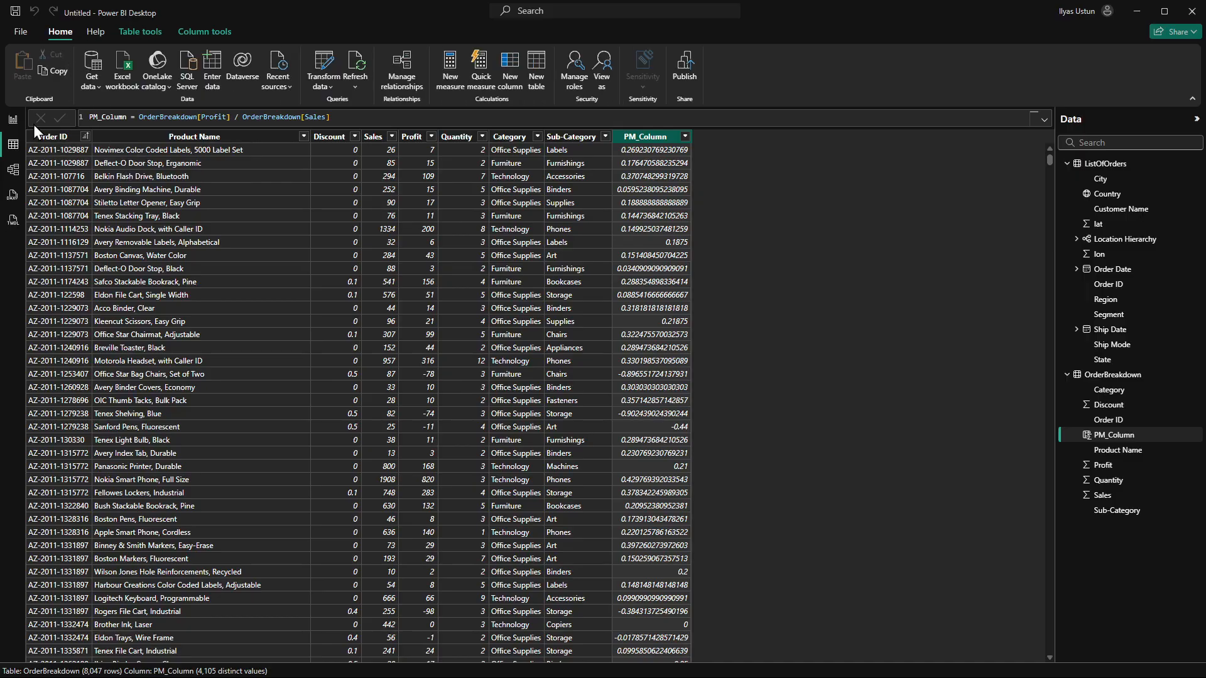
{"action": "left_click", "coordinate": [13, 119]}
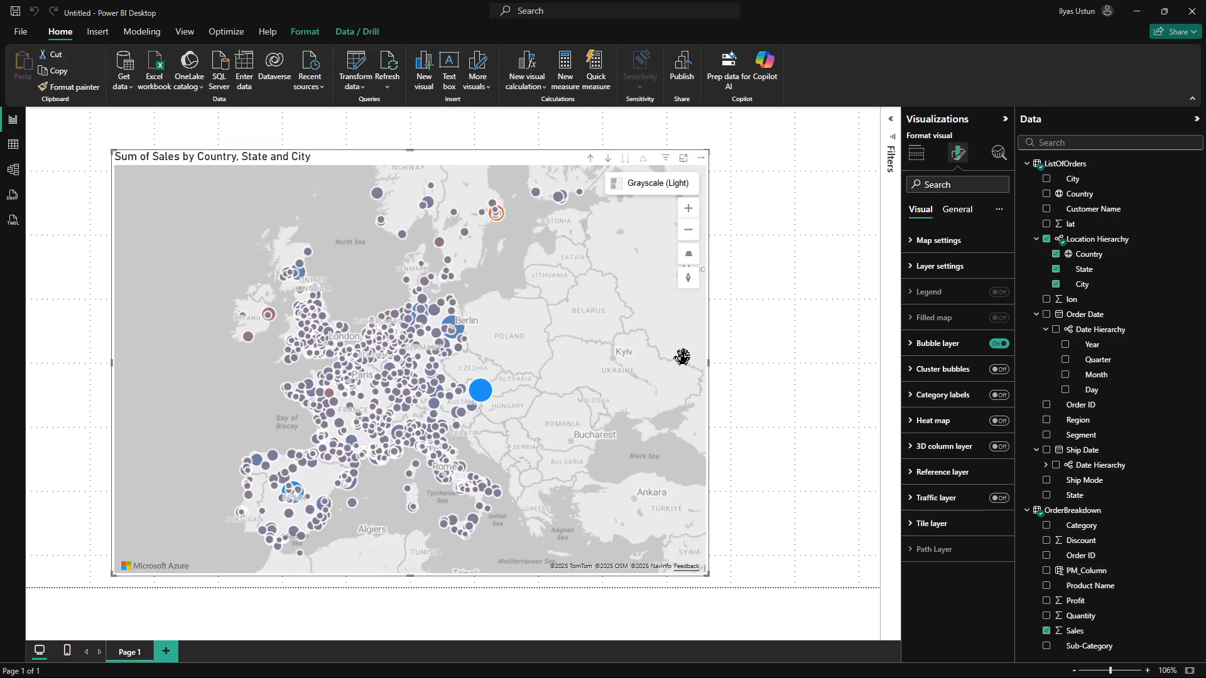
{"action": "right_click", "coordinate": [136, 654]}
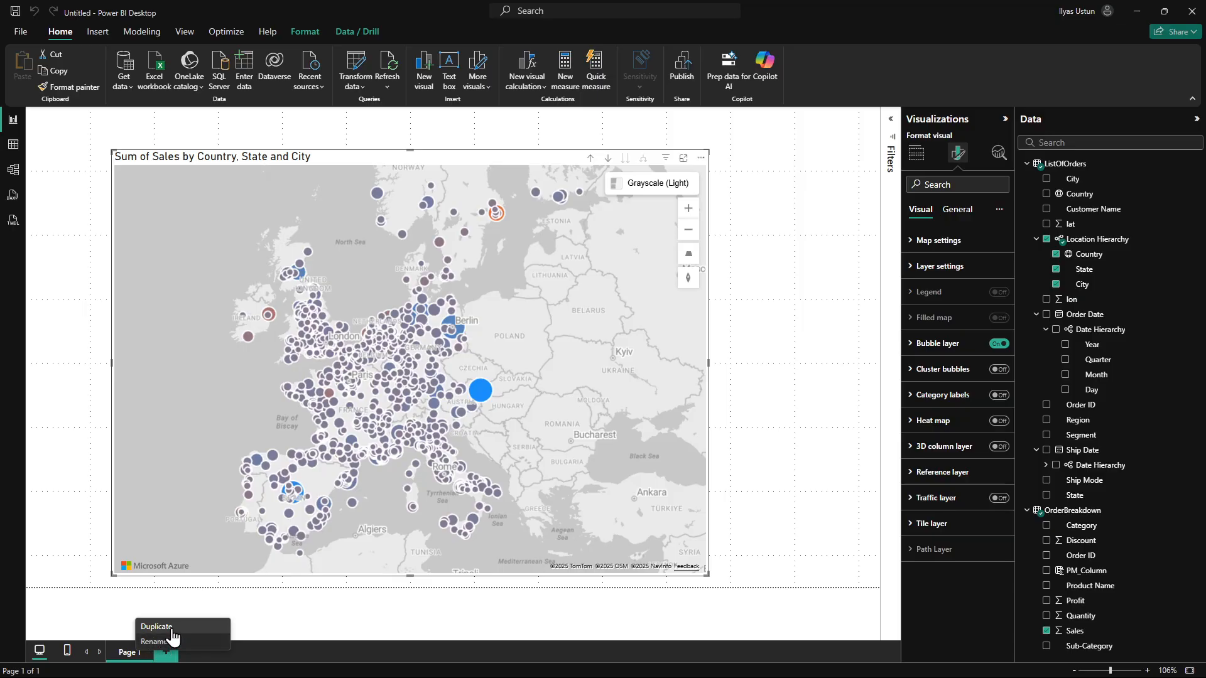
{"action": "left_click", "coordinate": [171, 630]}
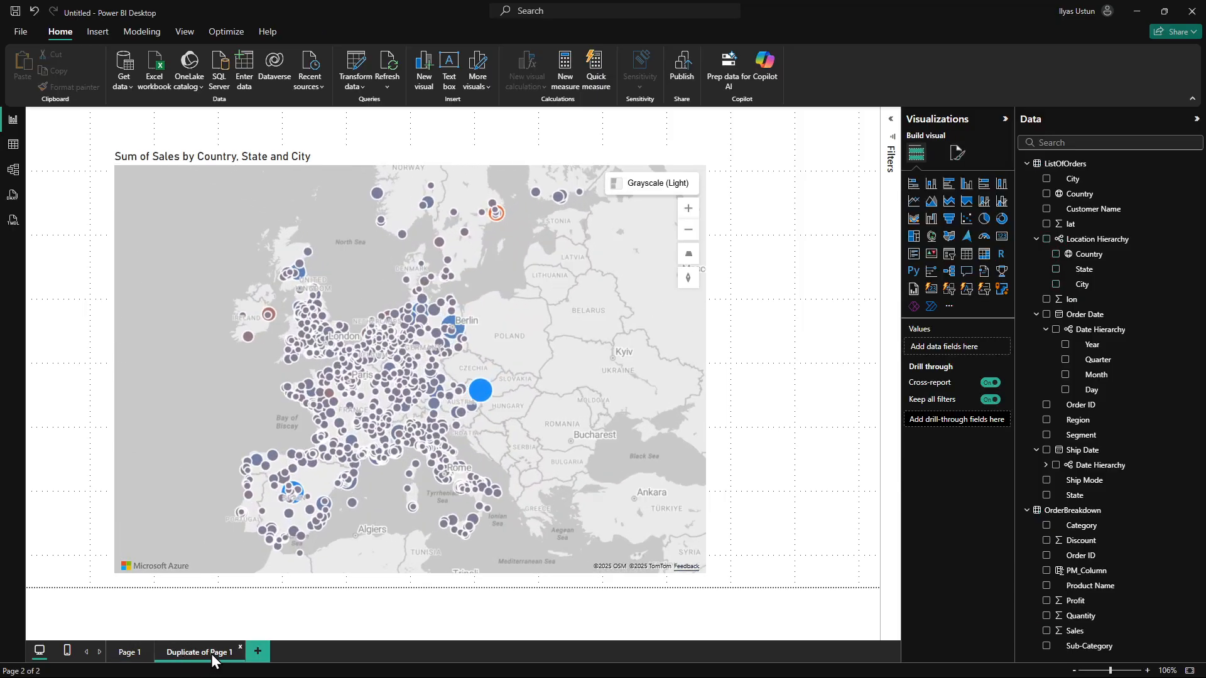
Step: Append "Profir Margin Column" to the duplicated page's name
{"action": "double_click", "coordinate": [211, 654]}
{"action": "type", "text": "Profit Marg"}
{"action": "type", "text": "in Column"}
{"action": "type", "text": "m"}
{"action": "key", "text": "BackSpace"}
{"action": "left_click", "coordinate": [289, 627]}
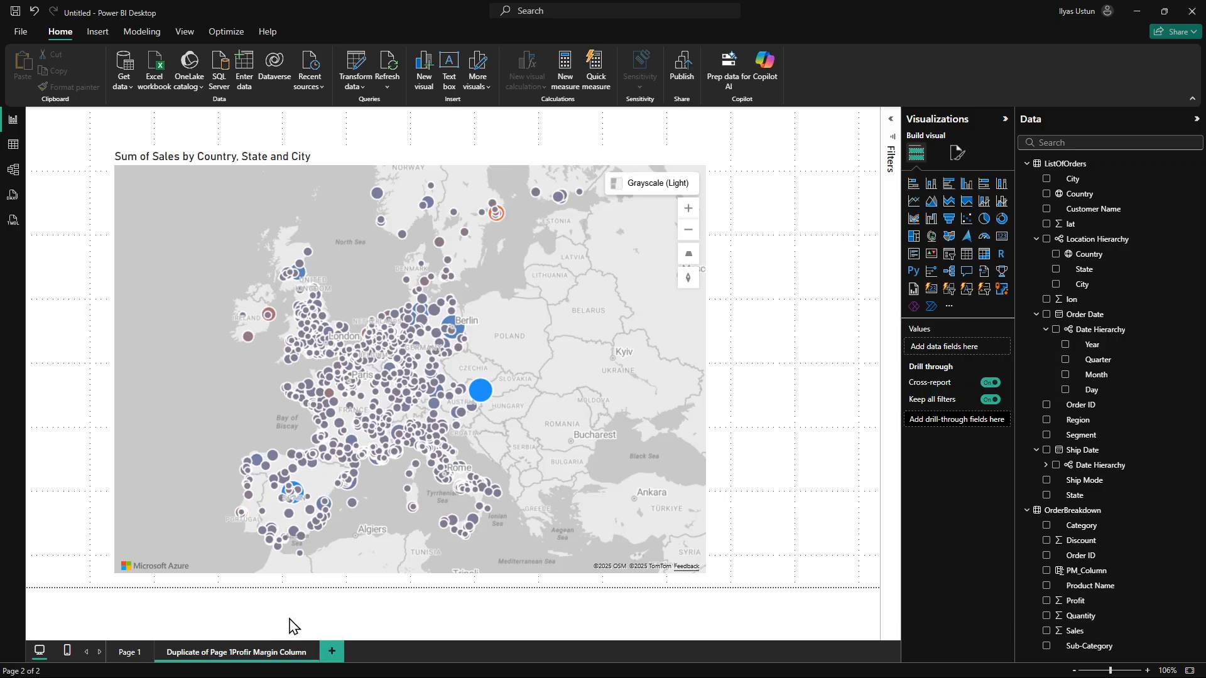
Step: Remove the "Duplicate of Page 1" text from the page name, leaving only "Profir Margin Column"
{"action": "double_click", "coordinate": [230, 652]}
{"action": "left_click", "coordinate": [230, 652]}
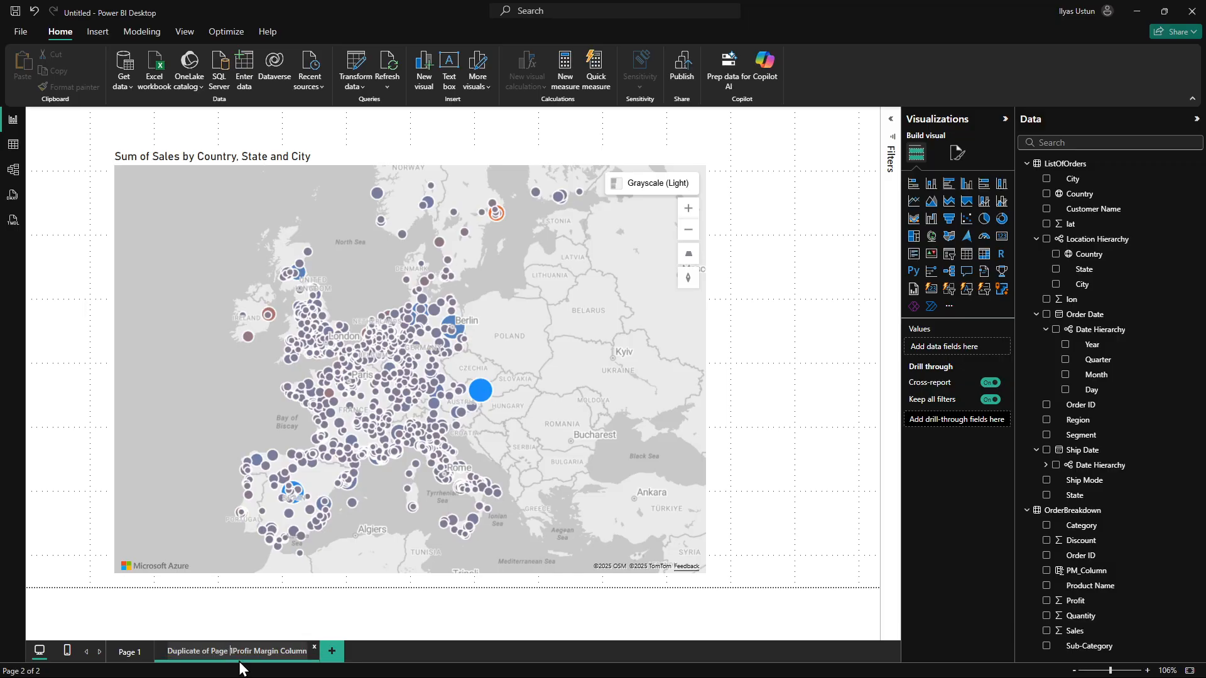
{"action": "key", "text": "BackSpace"}
{"action": "key", "text": "BackSpace"}
{"action": "key", "text": "BackSpace"}
{"action": "key", "text": "BackSpace"}
{"action": "key", "text": "BackSpace"}
{"action": "key", "text": "BackSpace"}
{"action": "key", "text": "BackSpace"}
{"action": "key", "text": "BackSpace"}
{"action": "key", "text": "BackSpace"}
{"action": "key", "text": "BackSpace"}
{"action": "key", "text": "BackSpace"}
{"action": "key", "text": "BackSpace"}
{"action": "key", "text": "BackSpace"}
{"action": "key", "text": "BackSpace"}
{"action": "key", "text": "BackSpace"}
{"action": "key", "text": "BackSpace"}
{"action": "key", "text": "BackSpace"}
{"action": "key", "text": "BackSpace"}
{"action": "key", "text": "BackSpace"}
{"action": "left_click", "coordinate": [366, 605]}
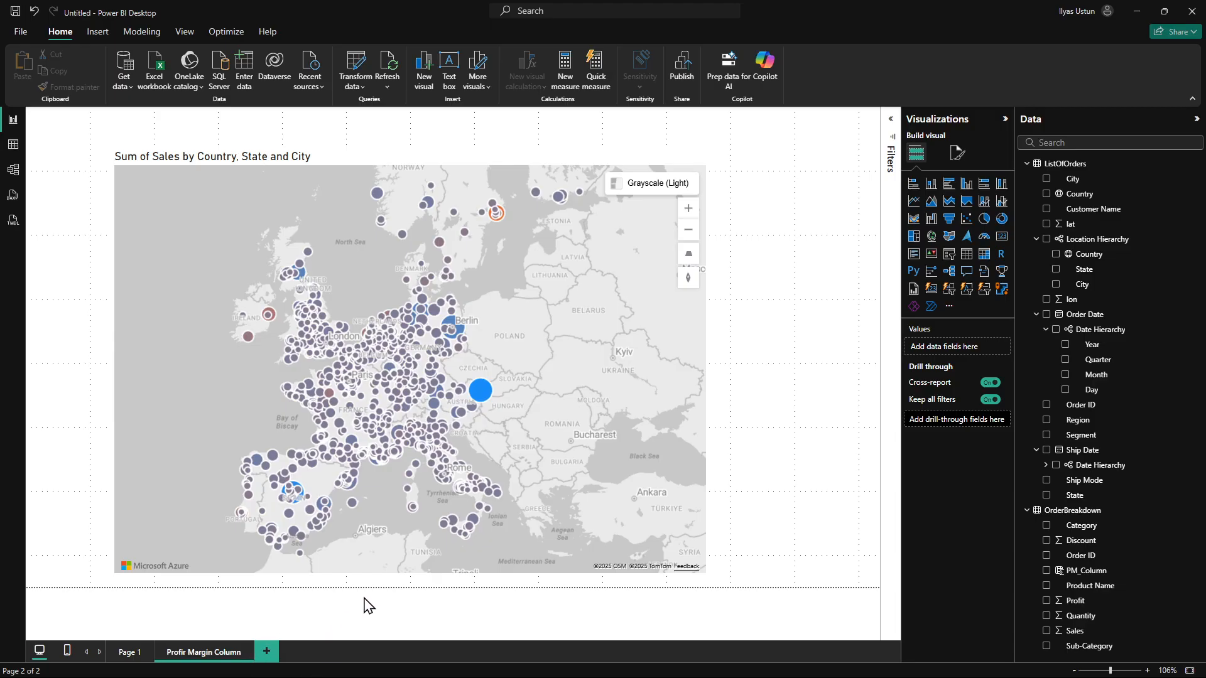
Step: Base the bubble layer's color gradient on the sum of PM_Column from OrderBreakdown for the map on the duplicated page
{"action": "left_click", "coordinate": [515, 341]}
{"action": "left_click", "coordinate": [957, 153]}
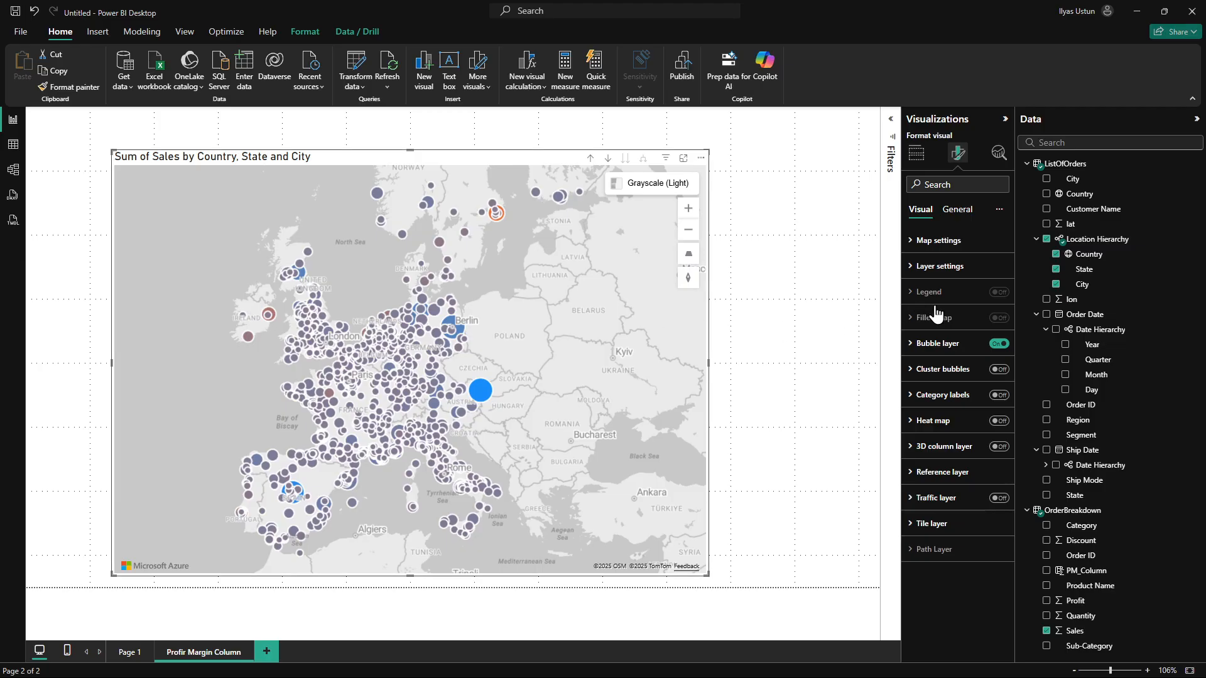
{"action": "left_click", "coordinate": [938, 343]}
{"action": "scroll", "coordinate": [971, 515], "scroll_direction": "down", "scroll_amount": 2}
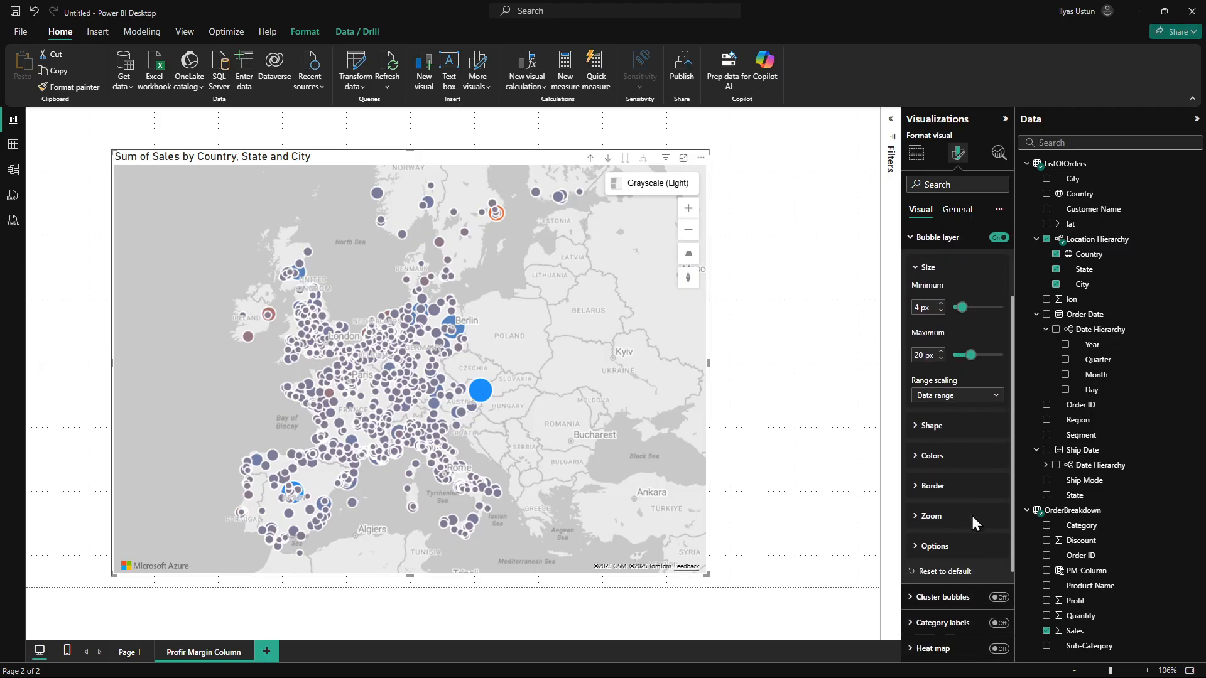
{"action": "scroll", "coordinate": [972, 515], "scroll_direction": "down", "scroll_amount": 1}
{"action": "left_click", "coordinate": [929, 437]}
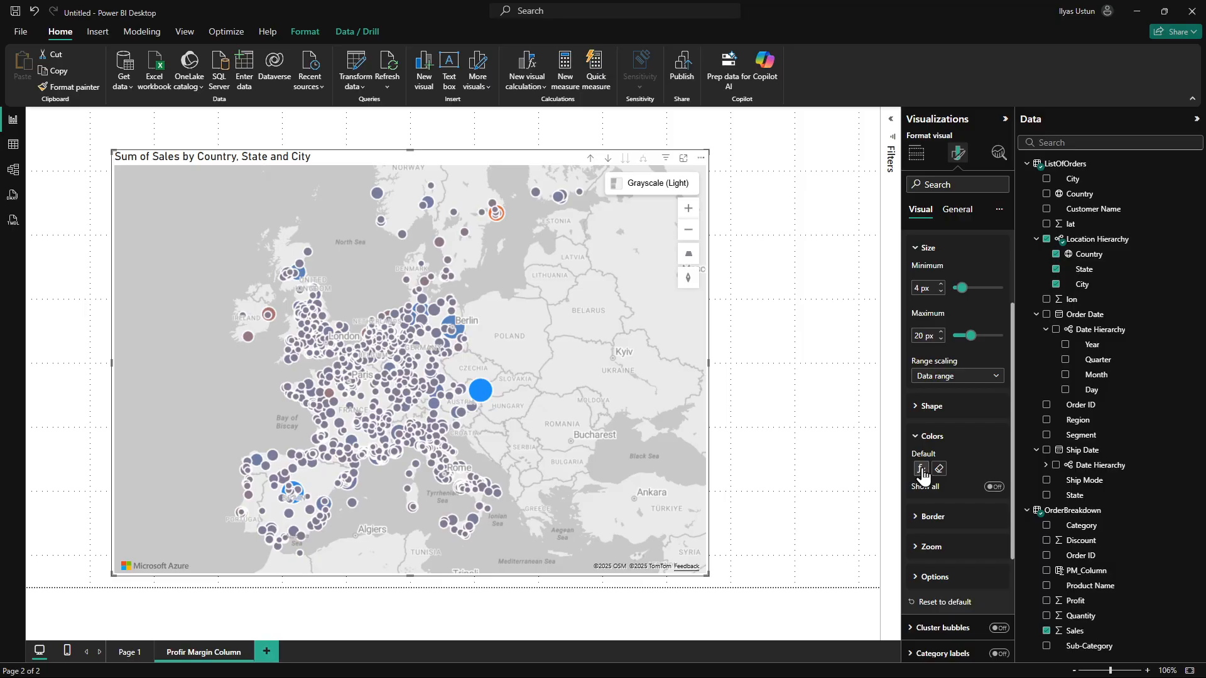
{"action": "left_click", "coordinate": [921, 469]}
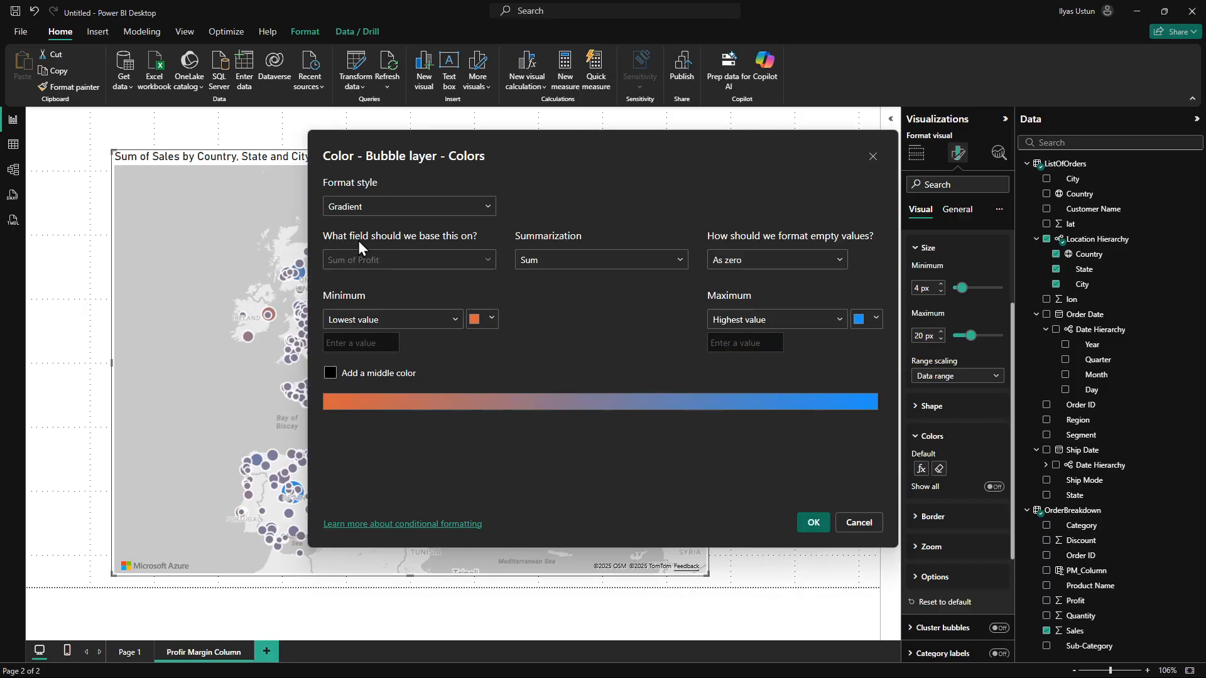
{"action": "left_click", "coordinate": [384, 260]}
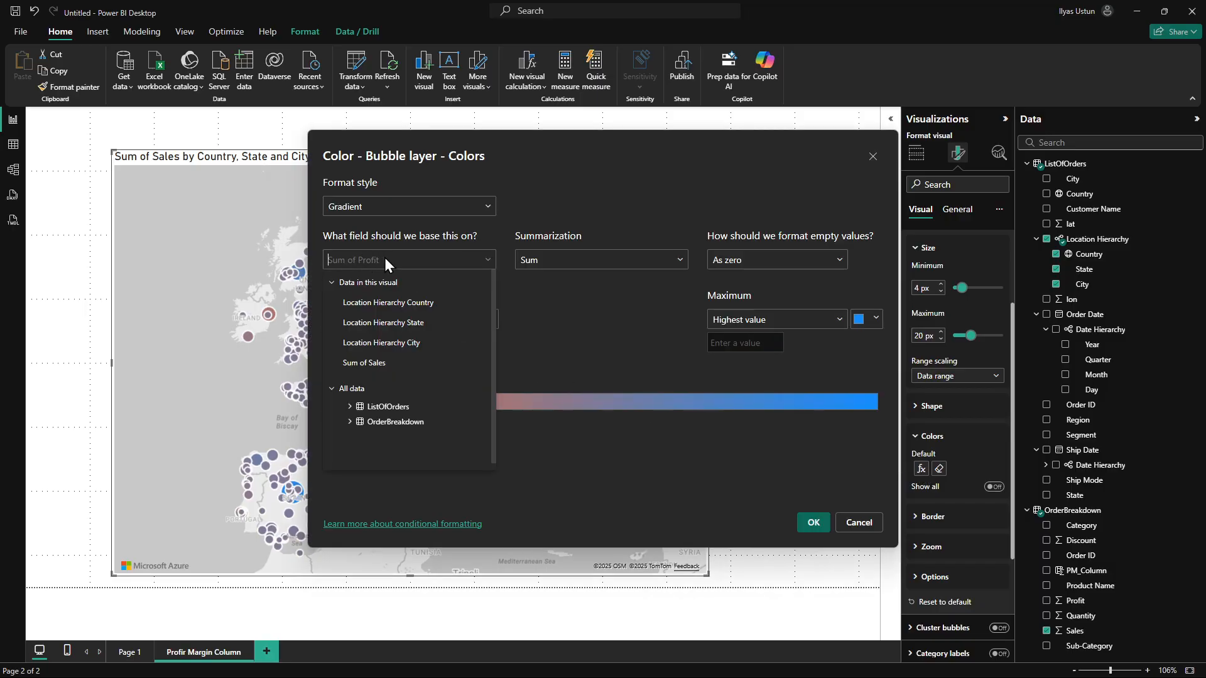
{"action": "left_click", "coordinate": [352, 423]}
{"action": "scroll", "coordinate": [463, 431], "scroll_direction": "down", "scroll_amount": 3}
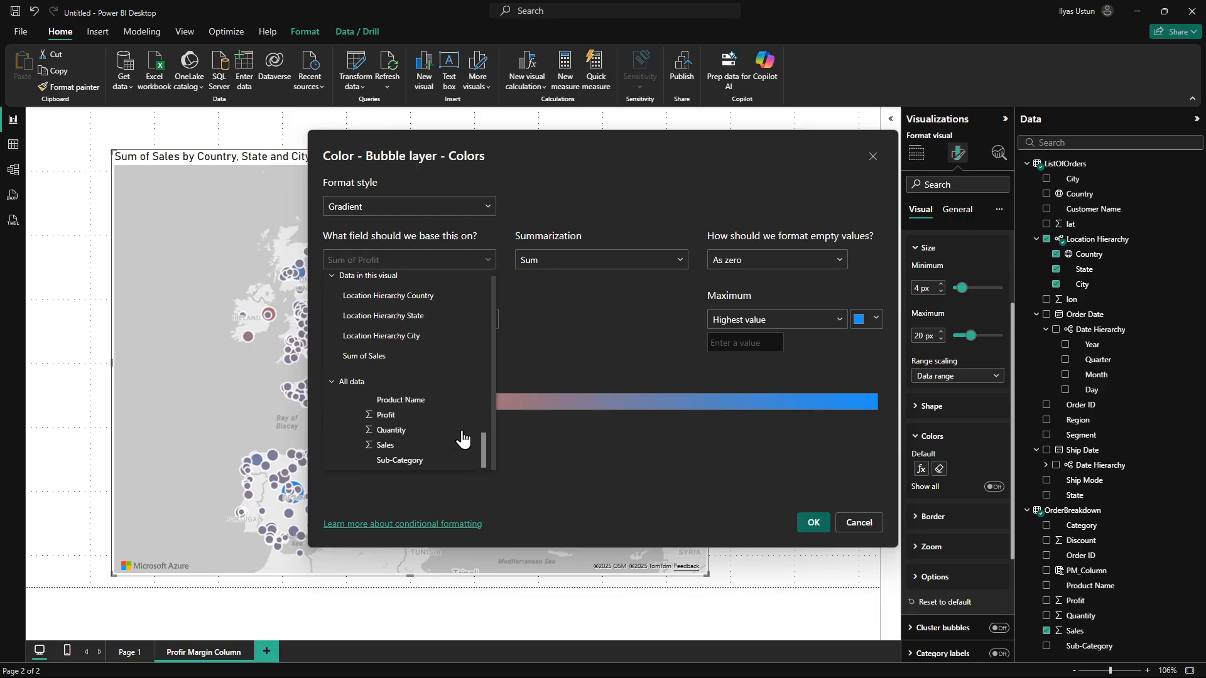
{"action": "scroll", "coordinate": [415, 425], "scroll_direction": "up", "scroll_amount": 3}
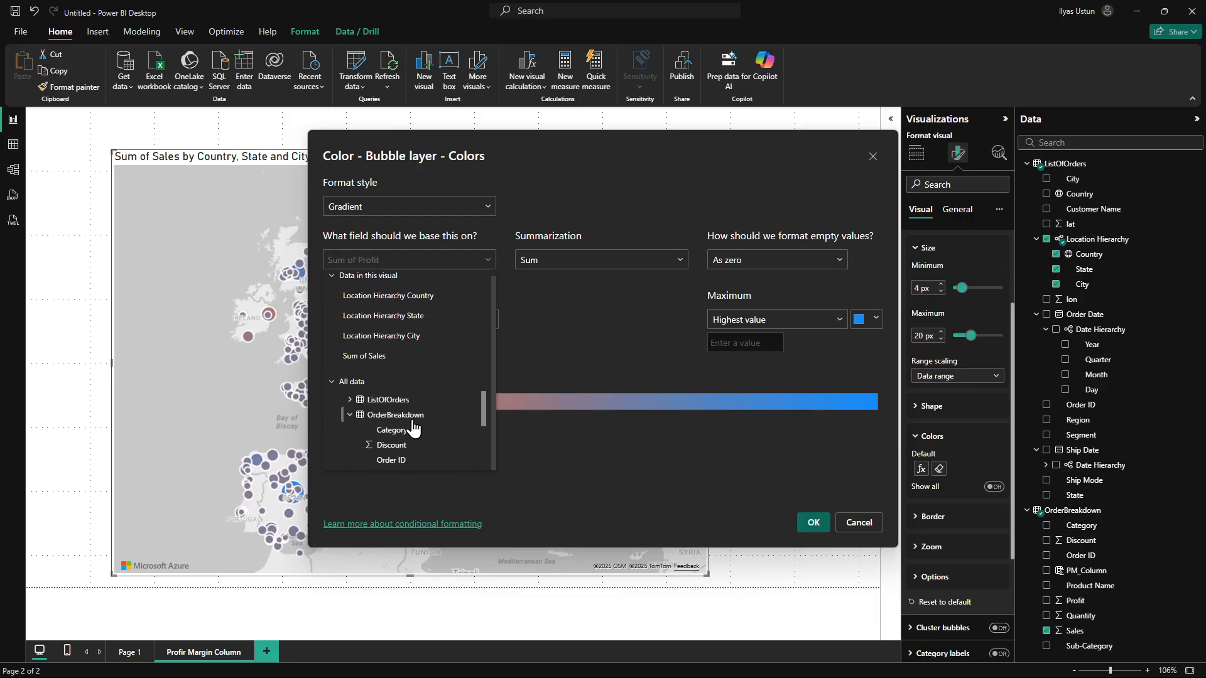
{"action": "scroll", "coordinate": [413, 427], "scroll_direction": "down", "scroll_amount": 2}
{"action": "left_click", "coordinate": [379, 412]}
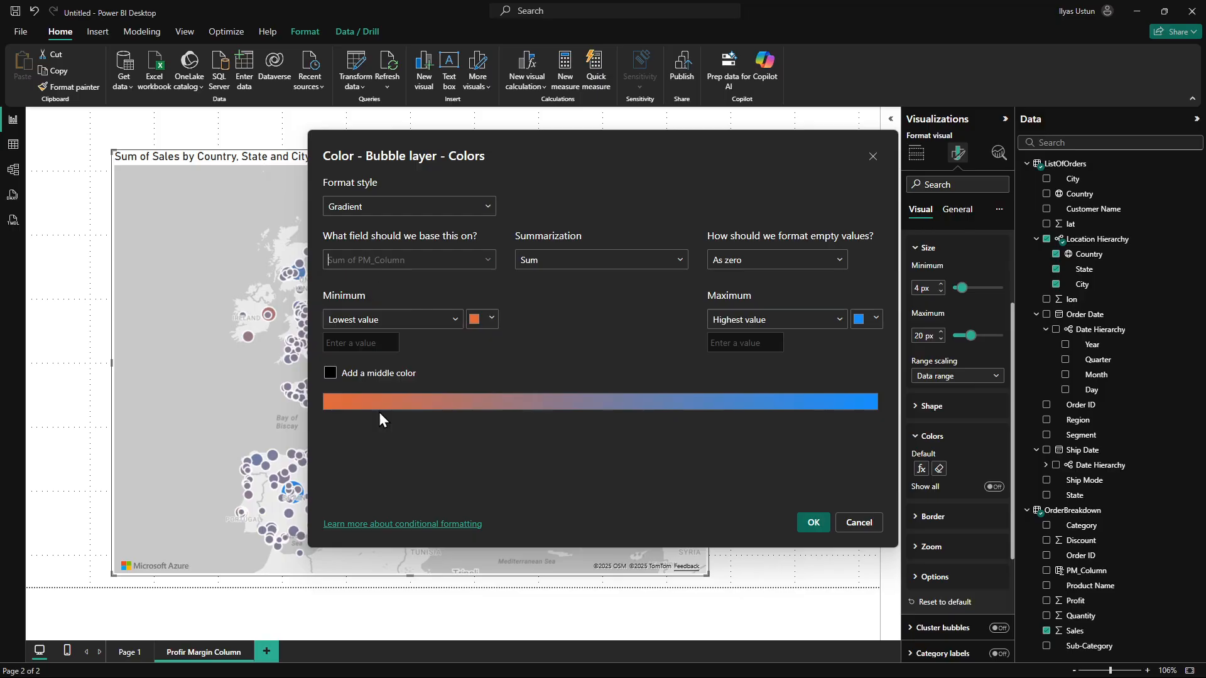
{"action": "left_click", "coordinate": [812, 523]}
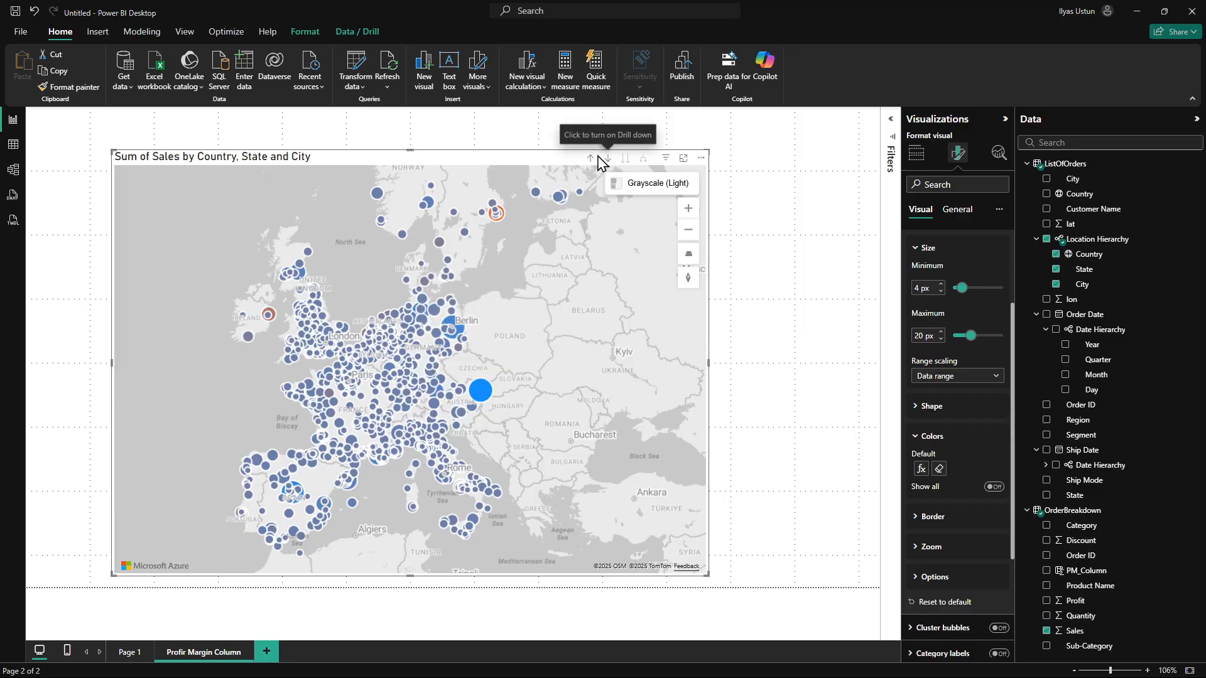
Step: Drill the recolored map up from city to country level and examine the Netherlands and Germany bubbles
{"action": "scroll", "coordinate": [385, 378], "scroll_direction": "up", "scroll_amount": 2}
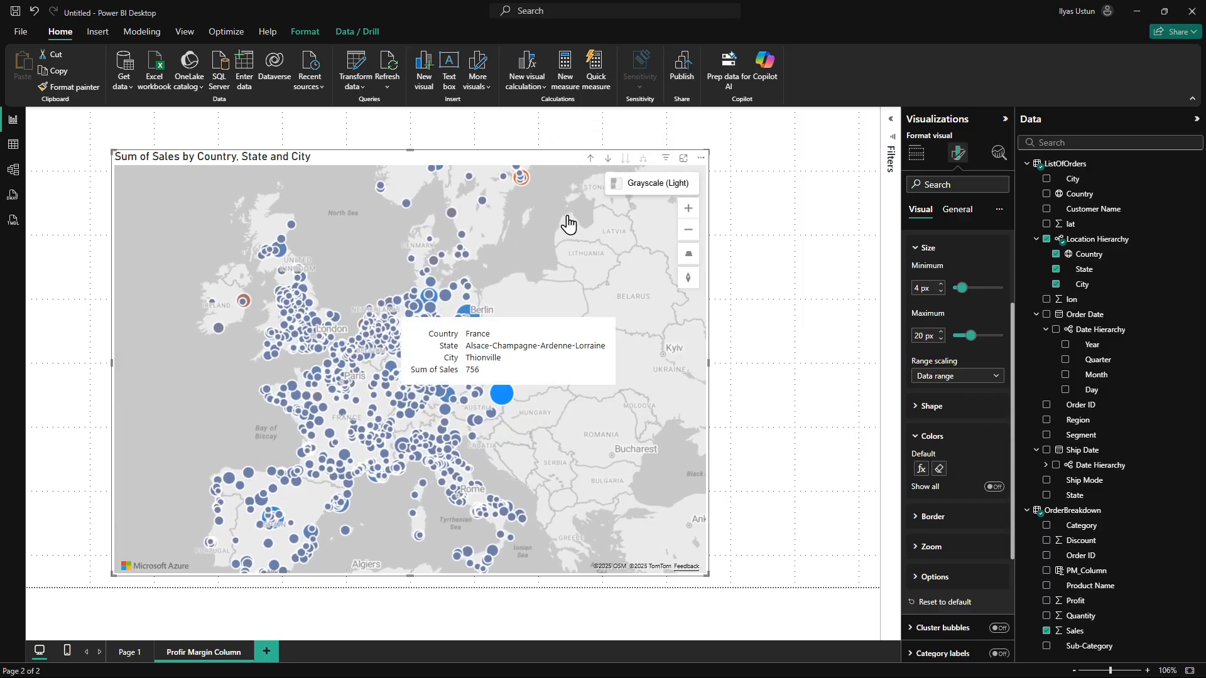
{"action": "left_click", "coordinate": [593, 159]}
{"action": "left_click", "coordinate": [594, 159]}
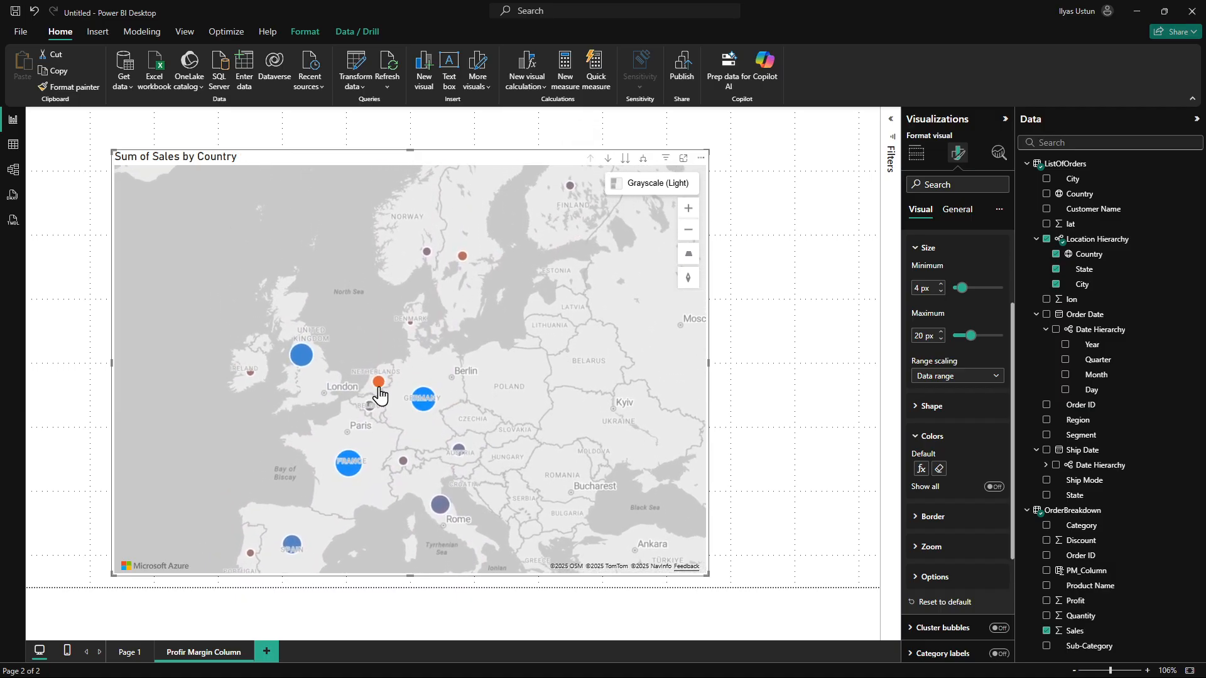
{"action": "mouse_move", "coordinate": [379, 395]}
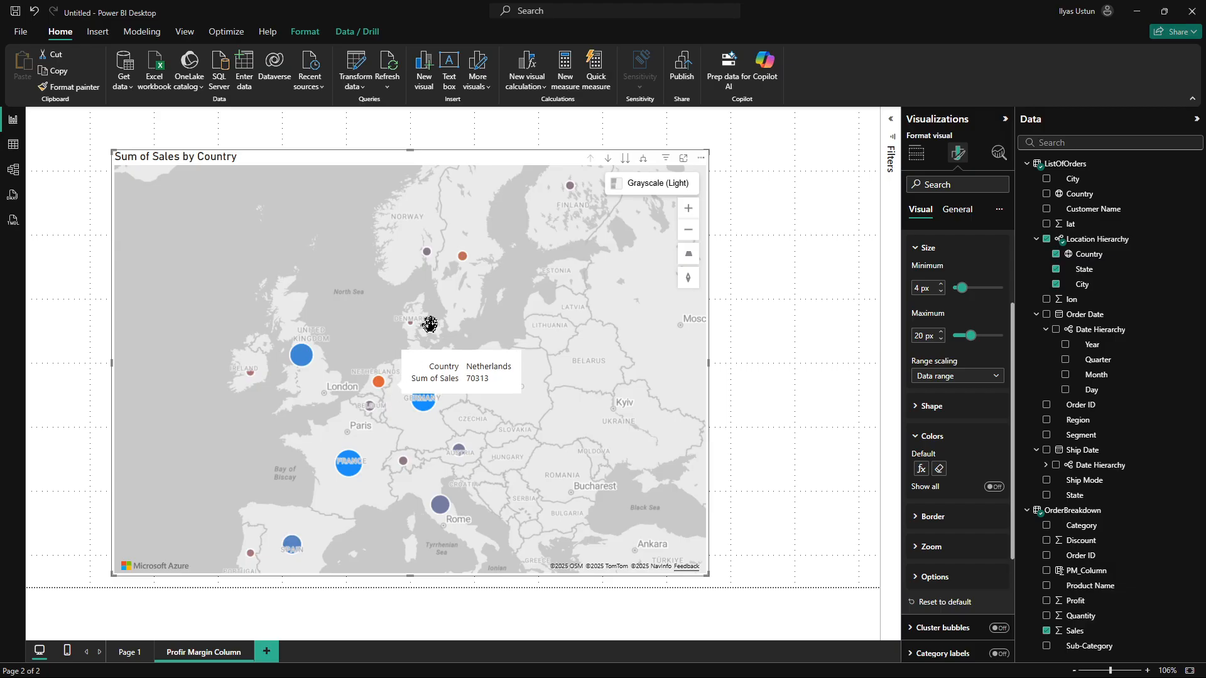
{"action": "left_click", "coordinate": [622, 185]}
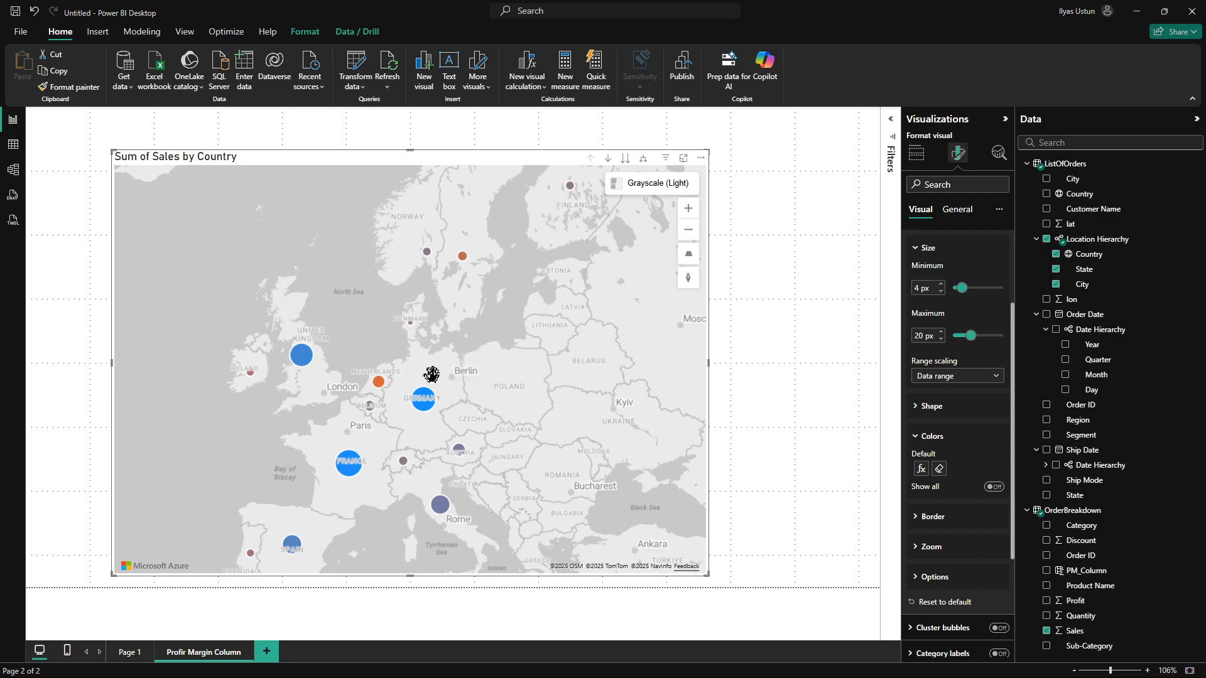
{"action": "mouse_move", "coordinate": [417, 406]}
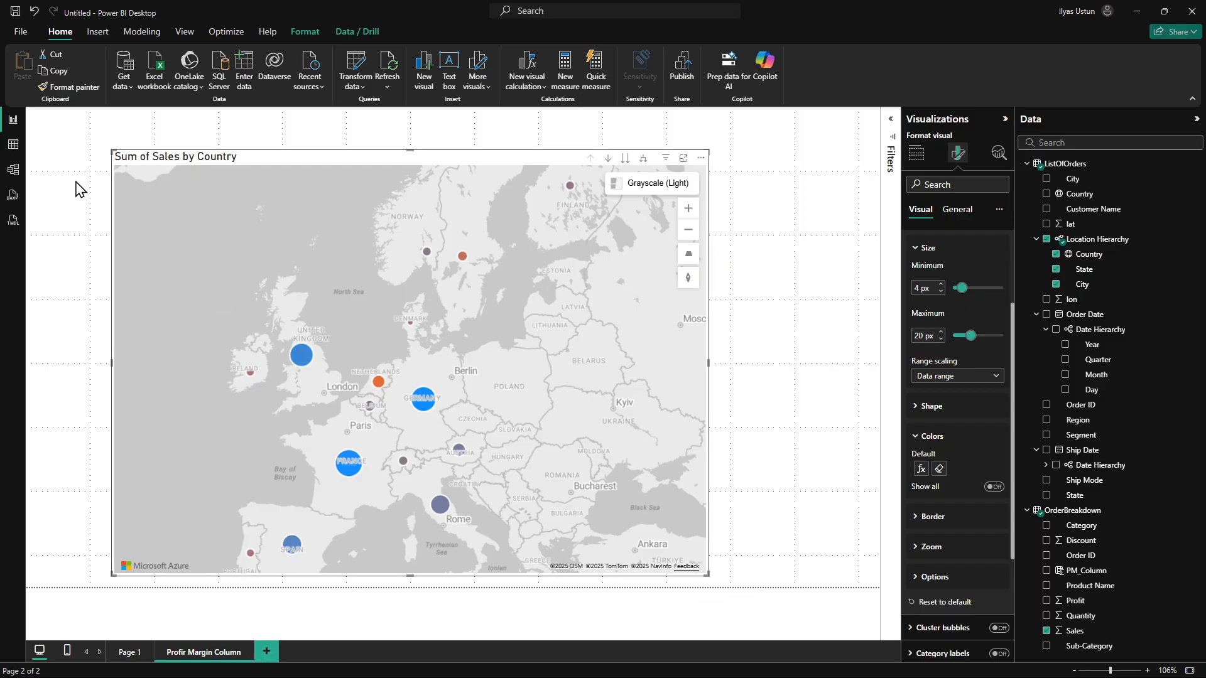
Step: Review the row-level PM_Column values in the OrderBreakdown table data, then return to the map report
{"action": "left_click", "coordinate": [13, 144]}
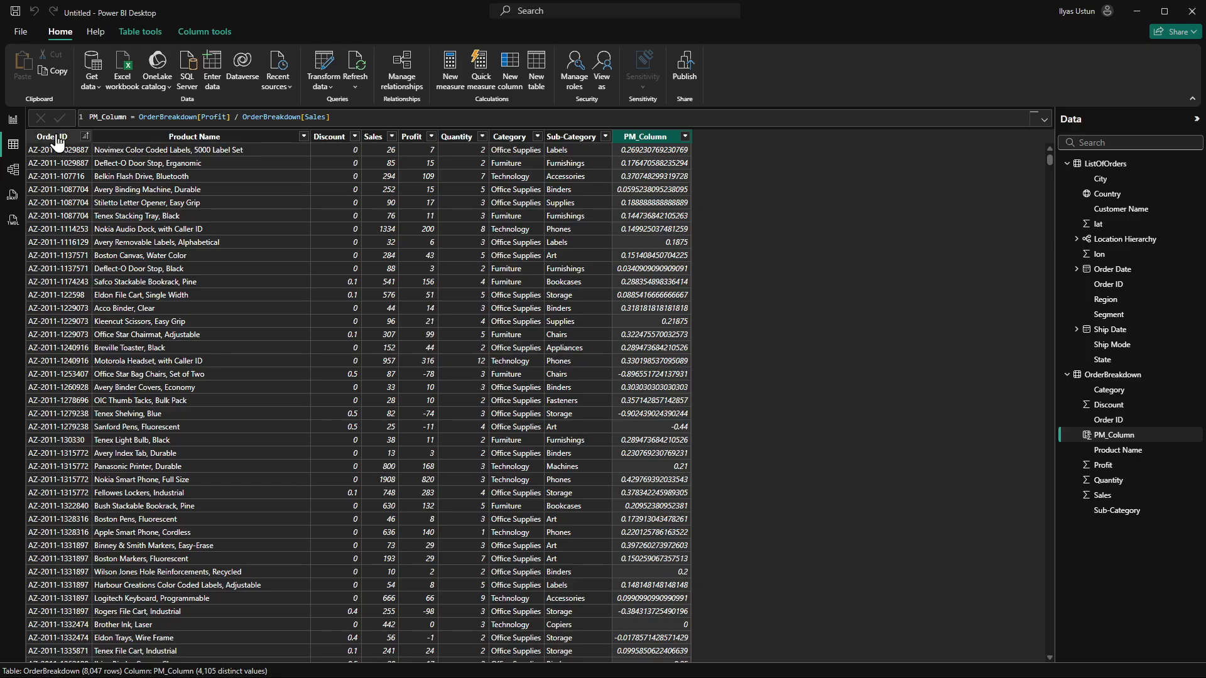
{"action": "left_click", "coordinate": [17, 120]}
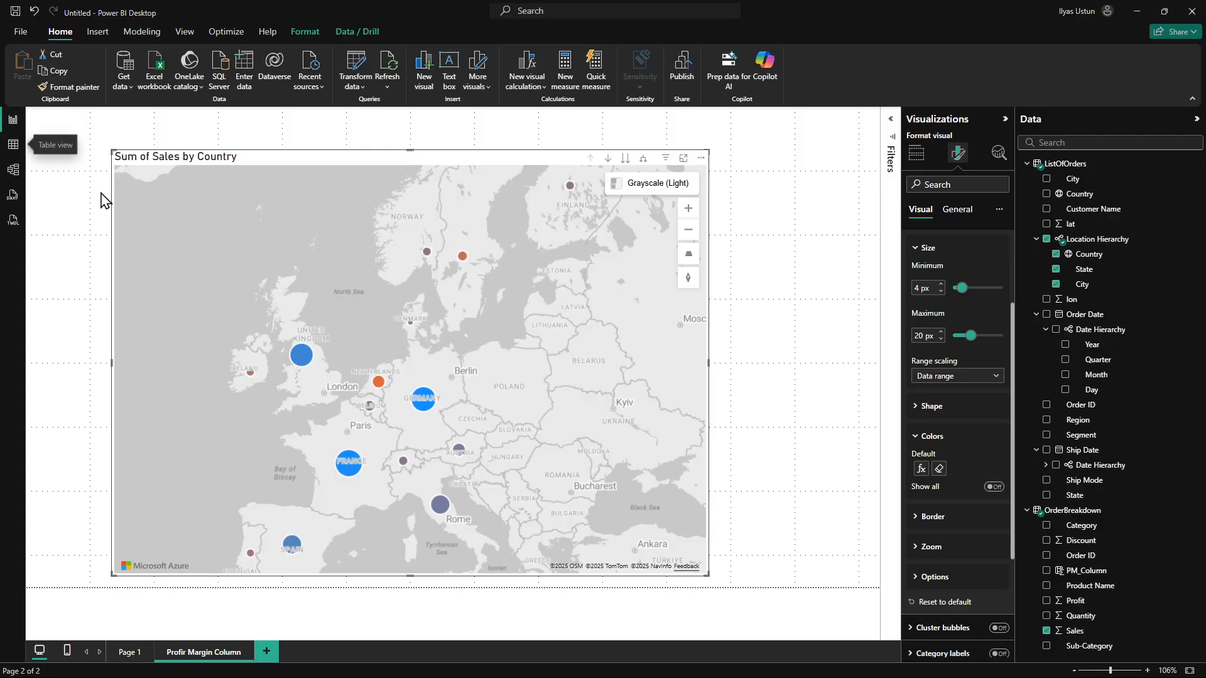
{"action": "left_click", "coordinate": [13, 144]}
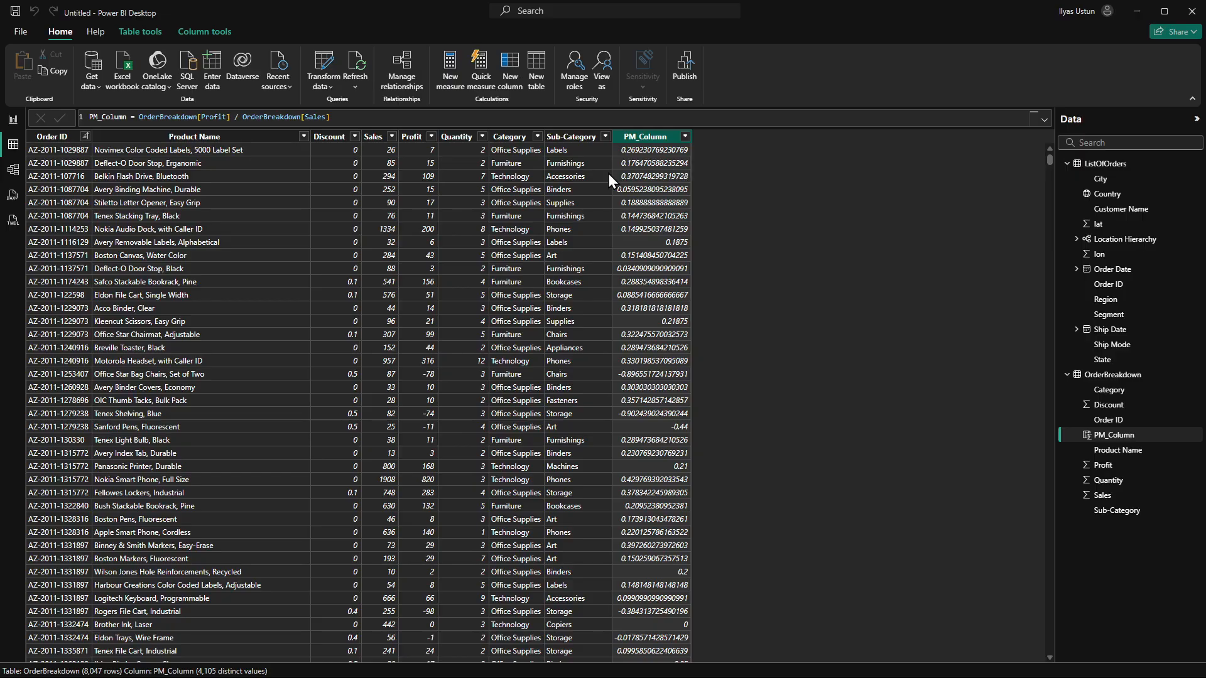
{"action": "left_click", "coordinate": [11, 125]}
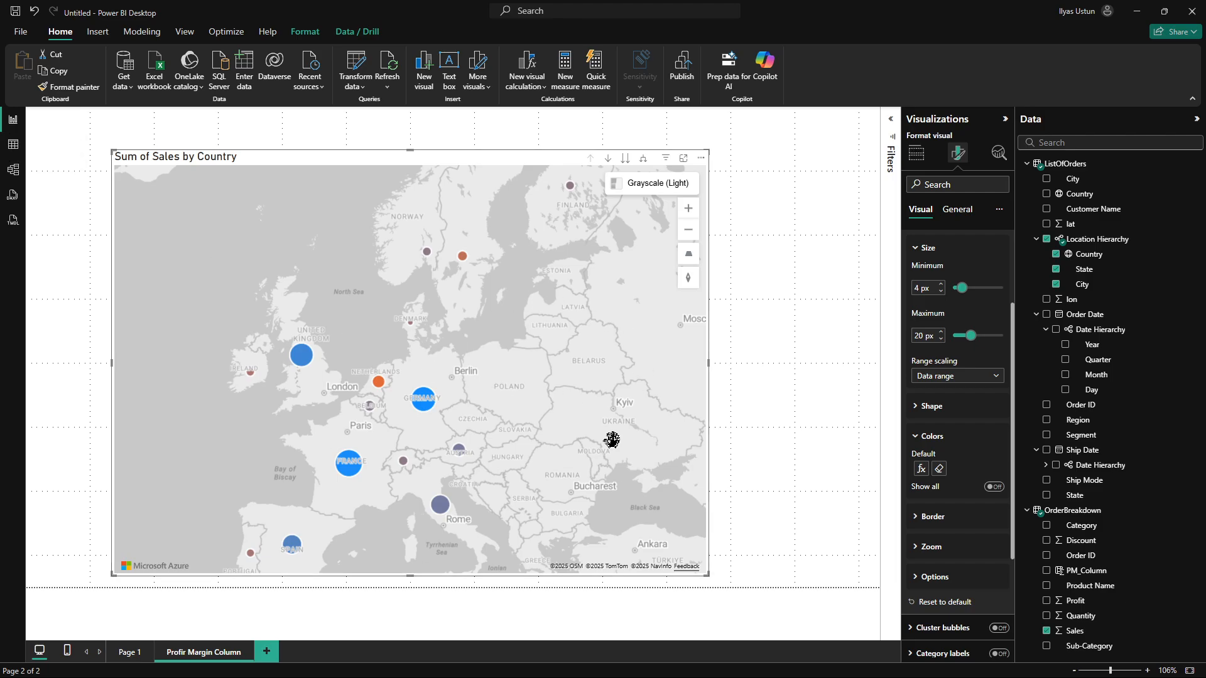
Step: Expand the map down to state level and inspect the Tuscany and North Rhine-Westphalia bubbles
{"action": "left_click", "coordinate": [644, 158]}
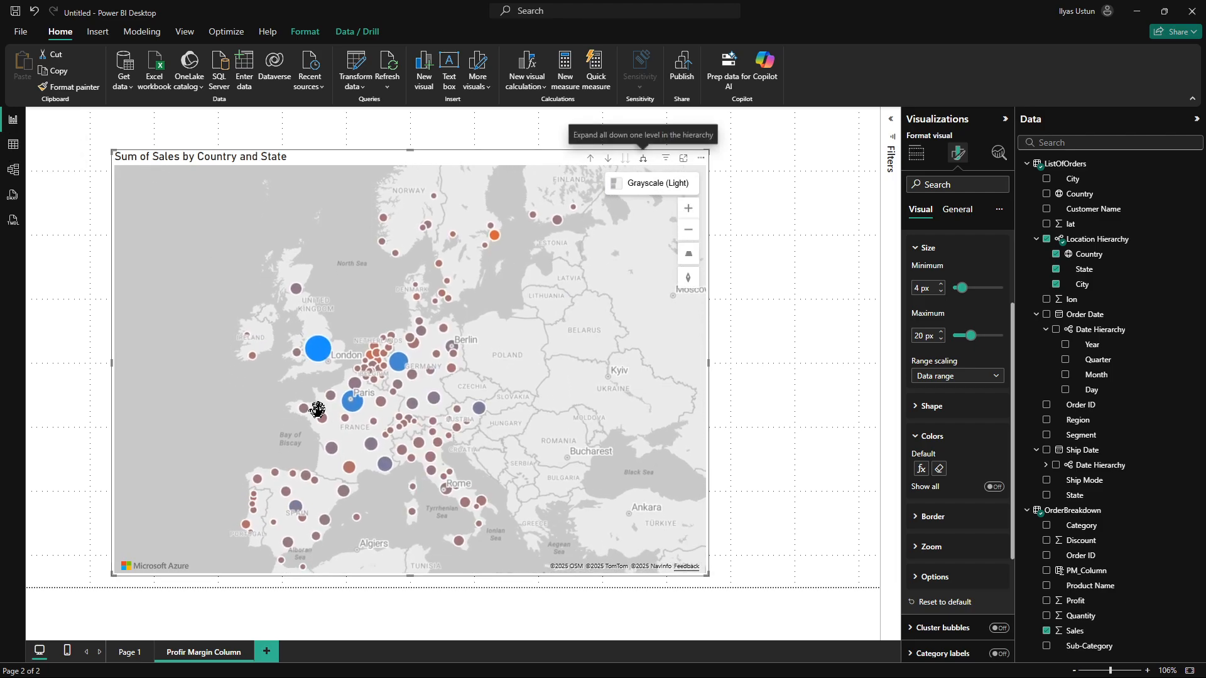
{"action": "mouse_move", "coordinate": [431, 463]}
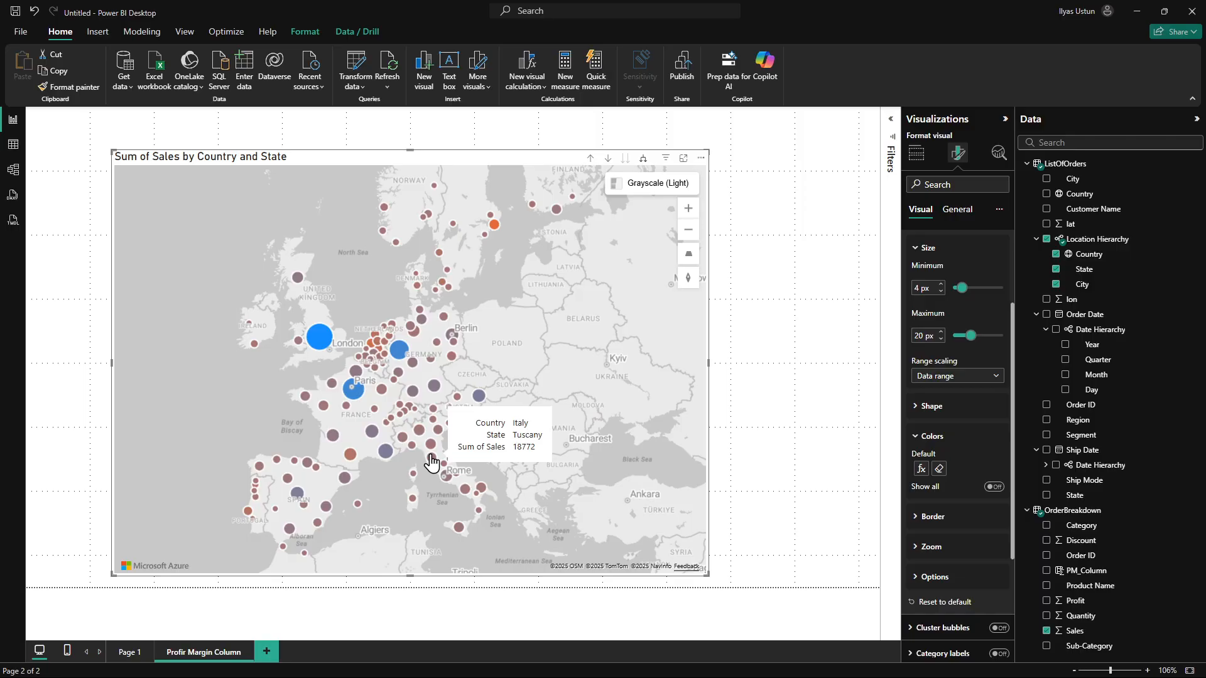
{"action": "mouse_move", "coordinate": [404, 361]}
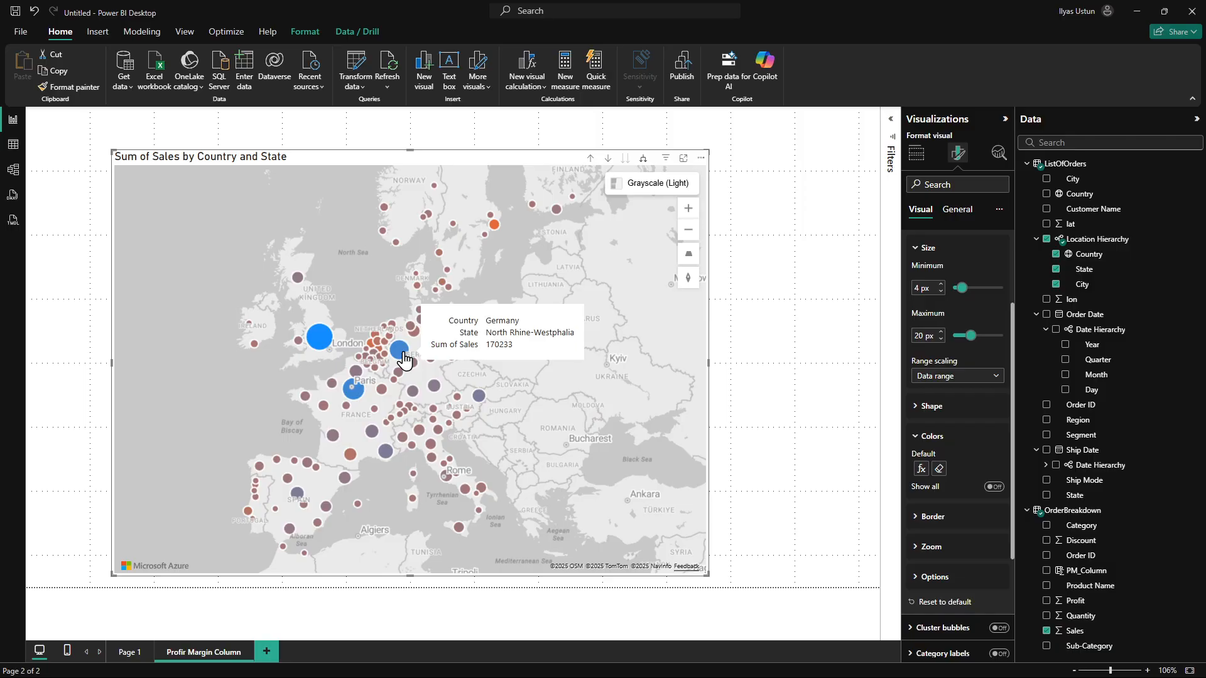
Step: Expand the map down to city level for inspection, and check the PM_Column values in the OrderBreakdown table data
{"action": "left_click", "coordinate": [642, 158]}
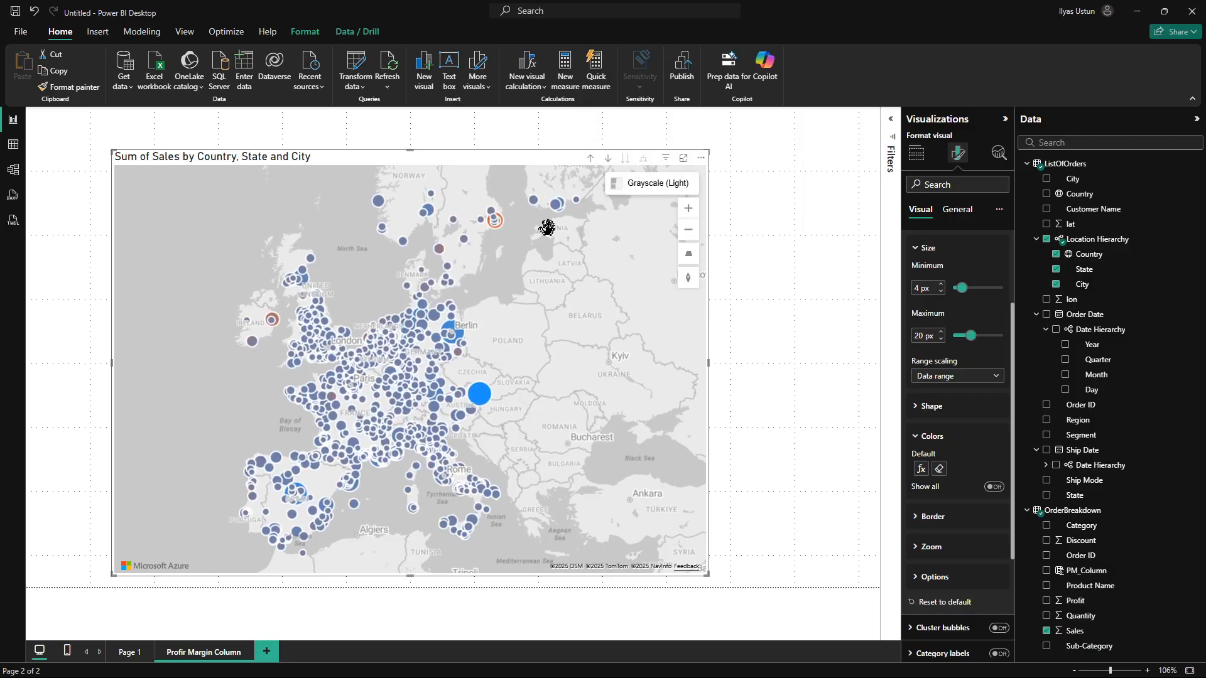
{"action": "scroll", "coordinate": [458, 320], "scroll_direction": "up", "scroll_amount": 3}
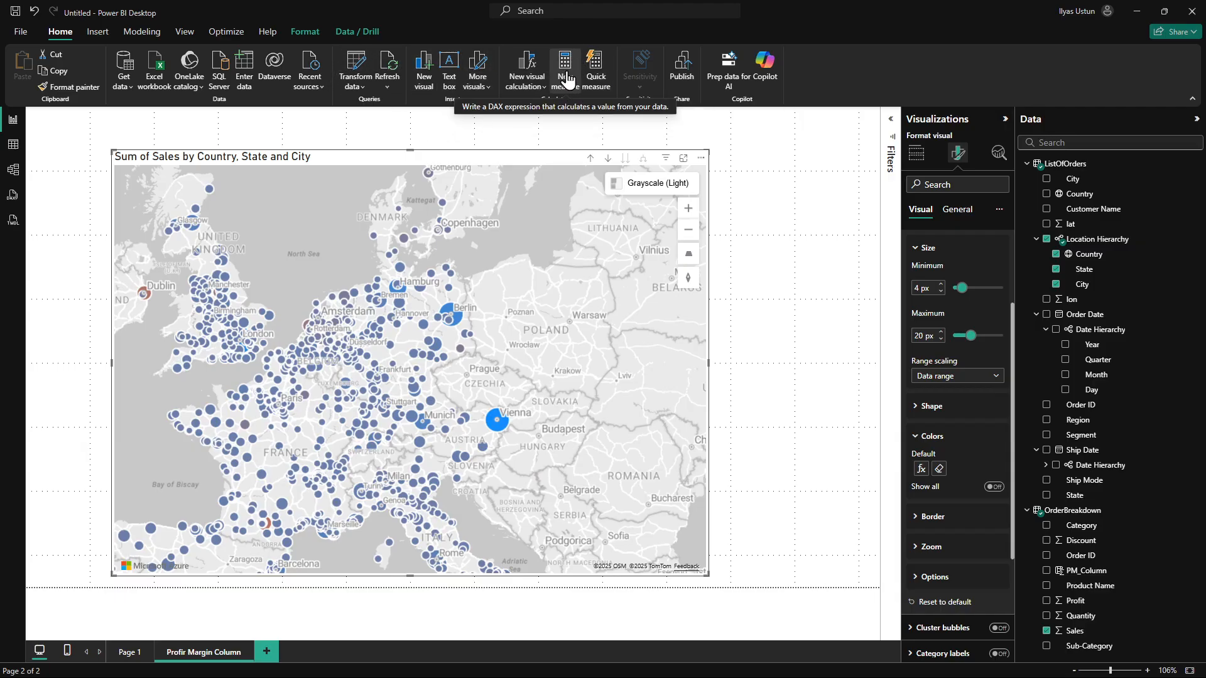
{"action": "left_click", "coordinate": [13, 145]}
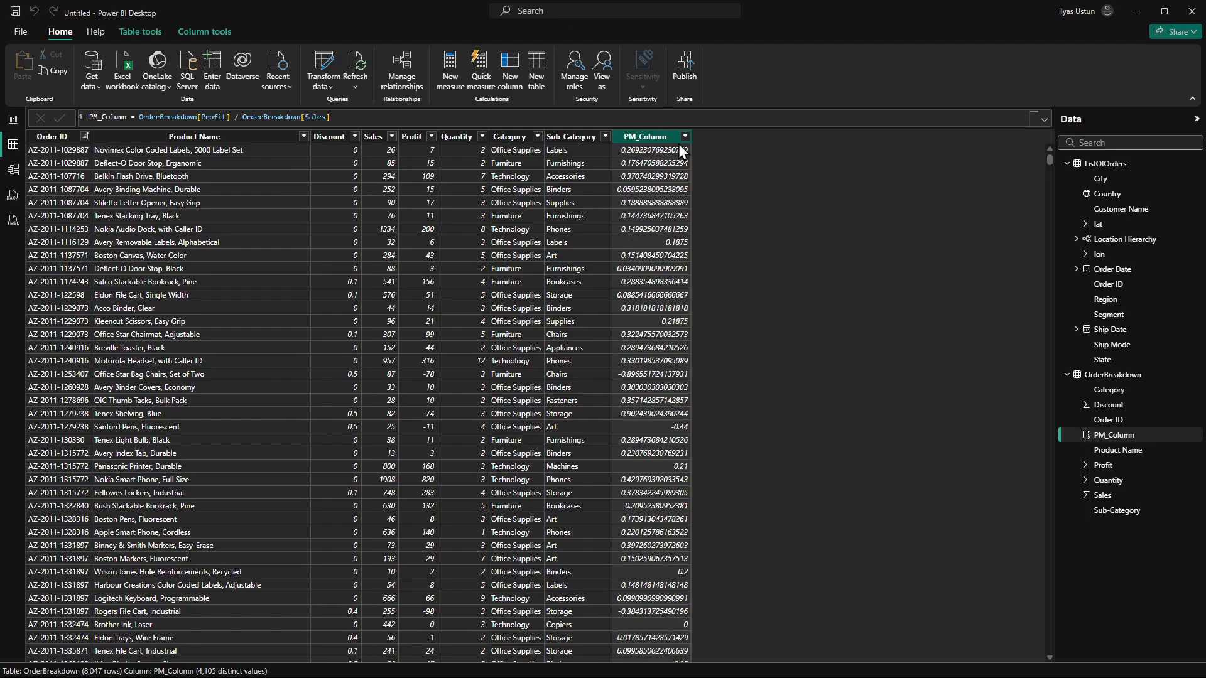
{"action": "left_click", "coordinate": [13, 120]}
Step: Create a measure named PM_Measure that divides sum(OrderBreakdown[Profit]) by sum(OrderBreakdown[Sales])
{"action": "left_click", "coordinate": [565, 72]}
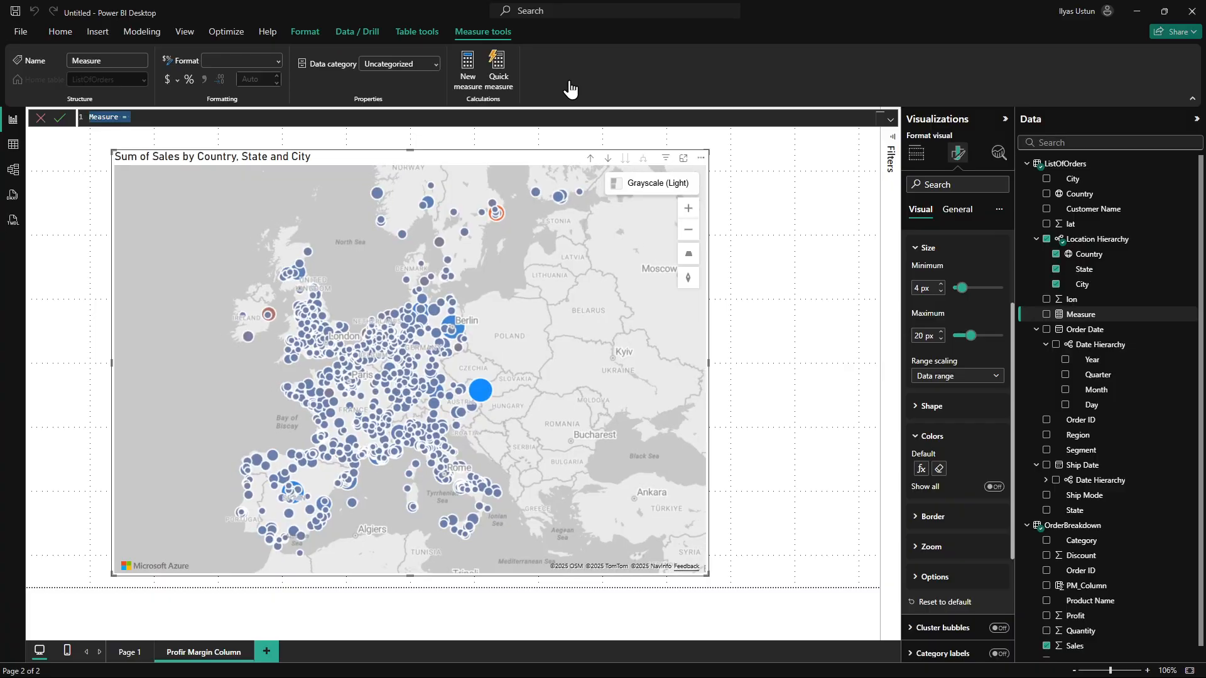
{"action": "left_click", "coordinate": [295, 120]}
{"action": "double_click", "coordinate": [98, 117]}
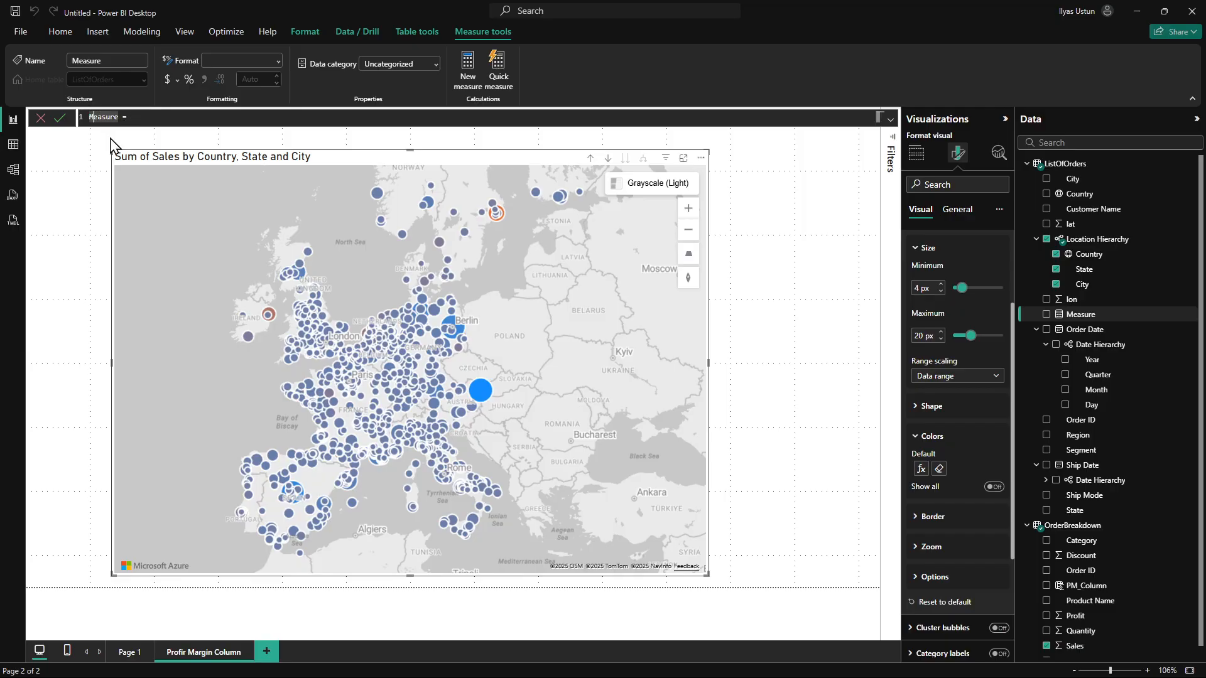
{"action": "type", "text": "PM_"}
{"action": "type", "text": "sum("}
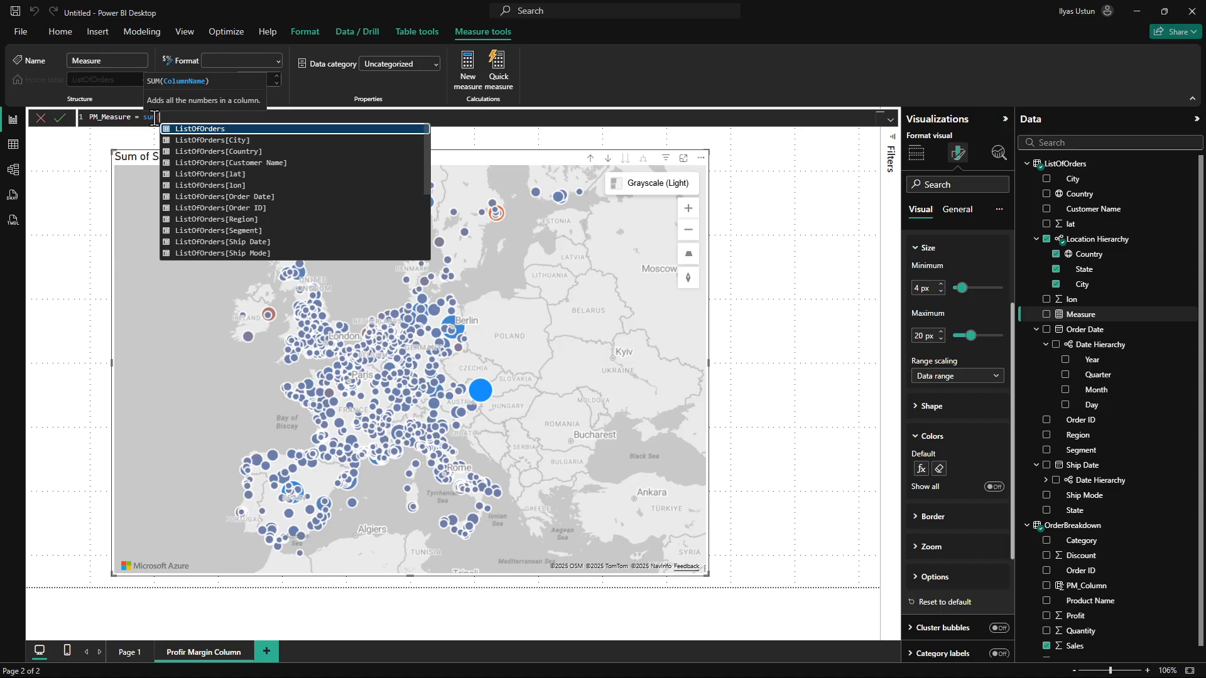
{"action": "type", "text": "pr"}
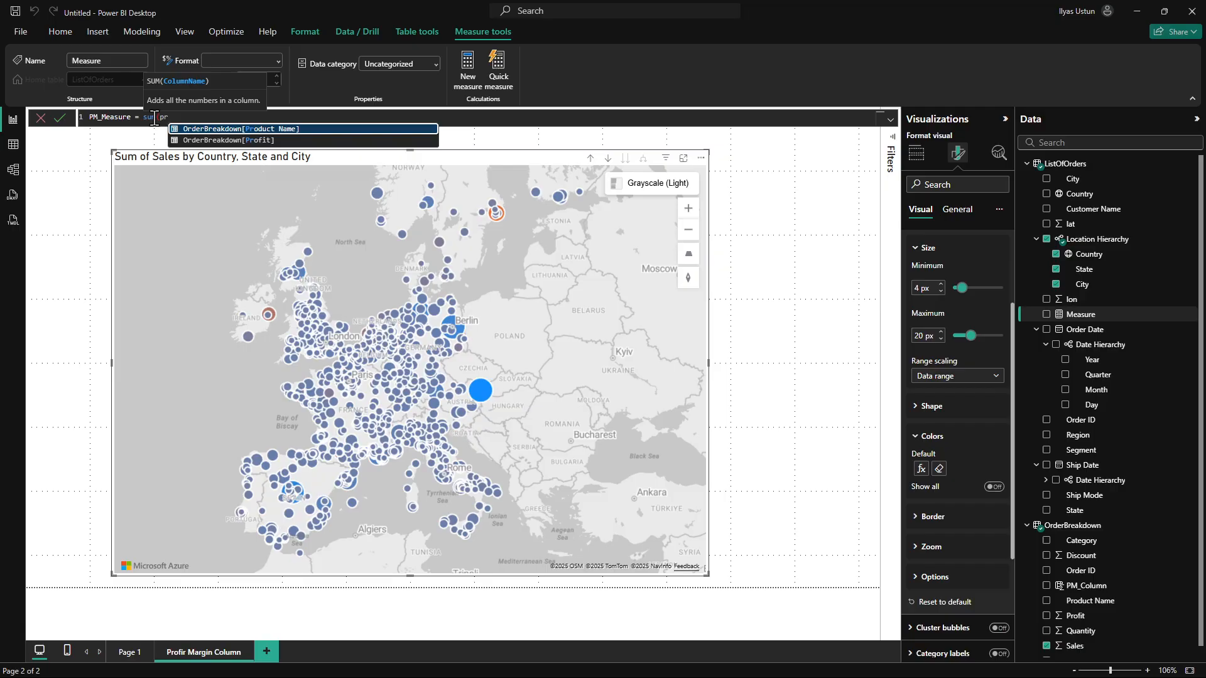
{"action": "type", "text": "of"}
{"action": "key", "text": "Tab"}
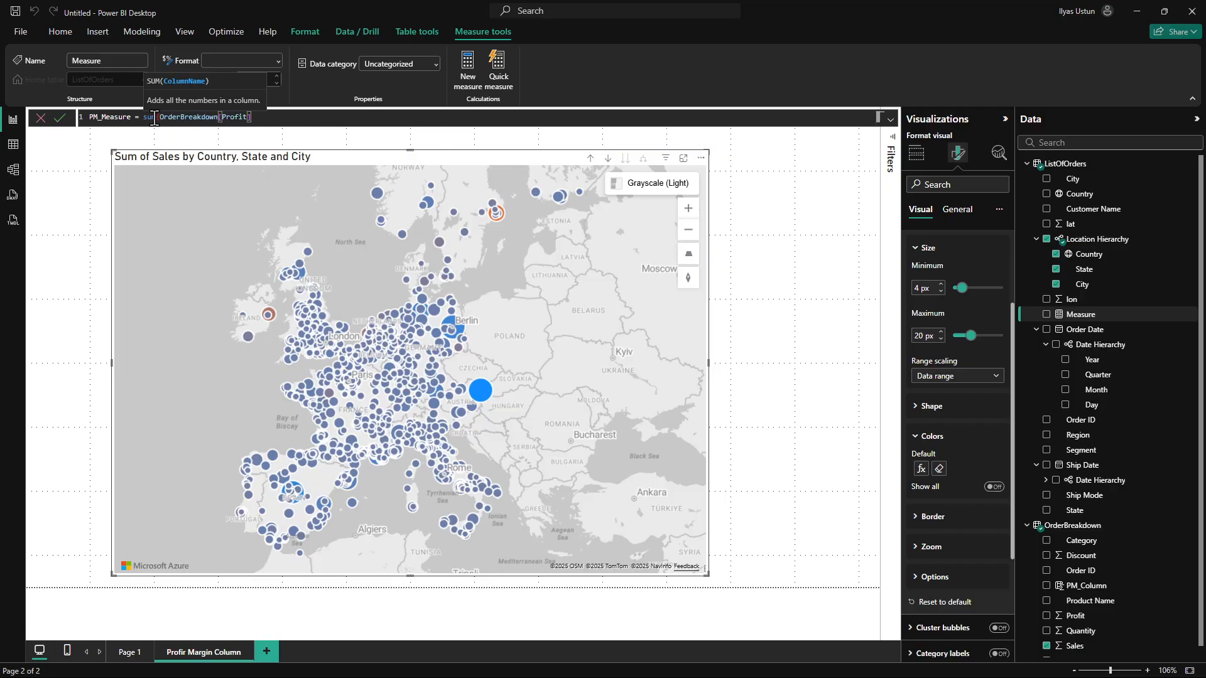
{"action": "type", "text": ") / su"}
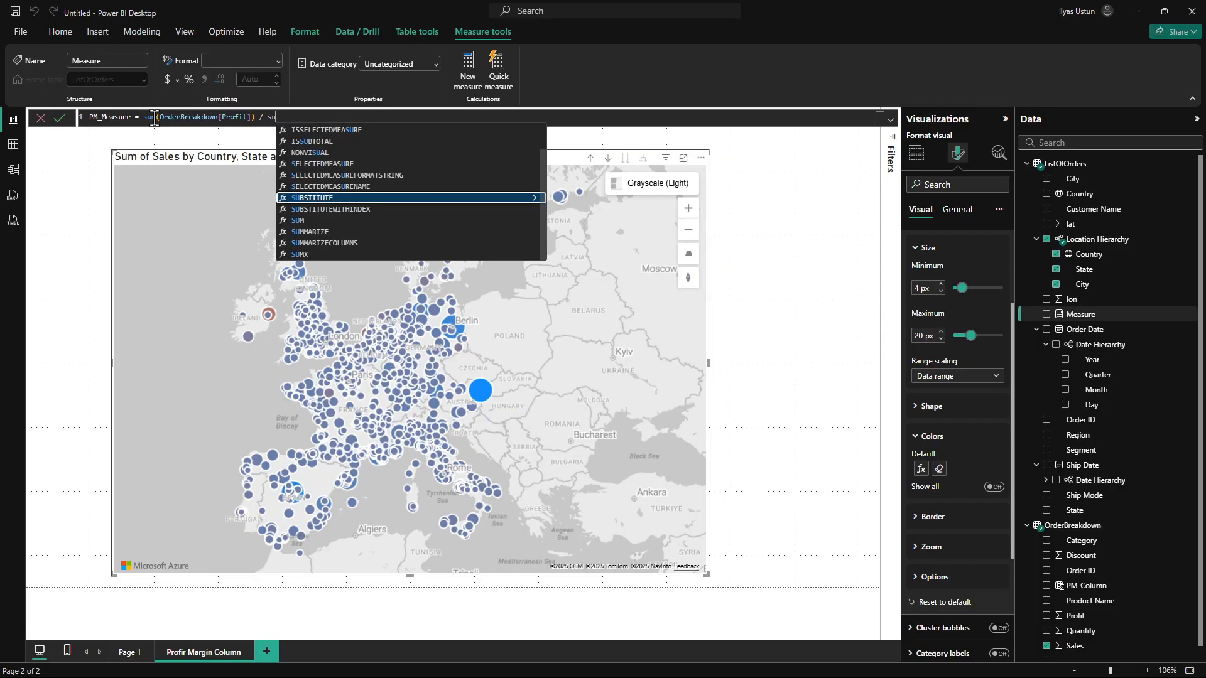
{"action": "type", "text": "m("}
{"action": "type", "text": "sales"}
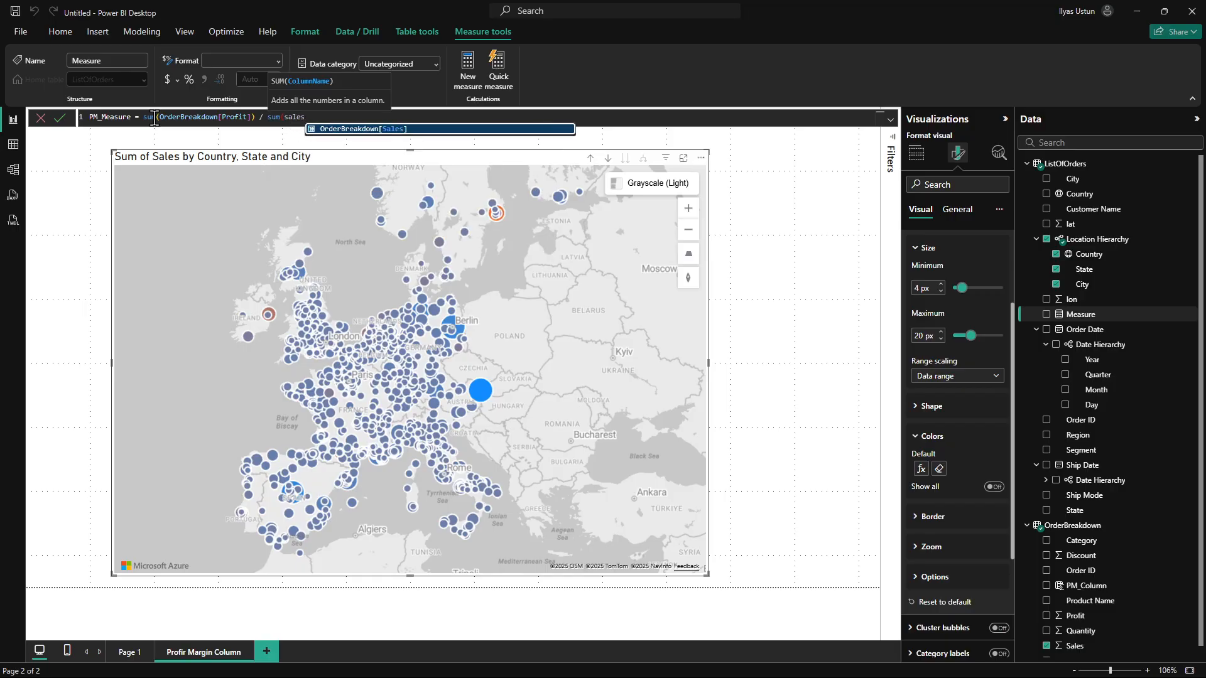
{"action": "key", "text": "Tab"}
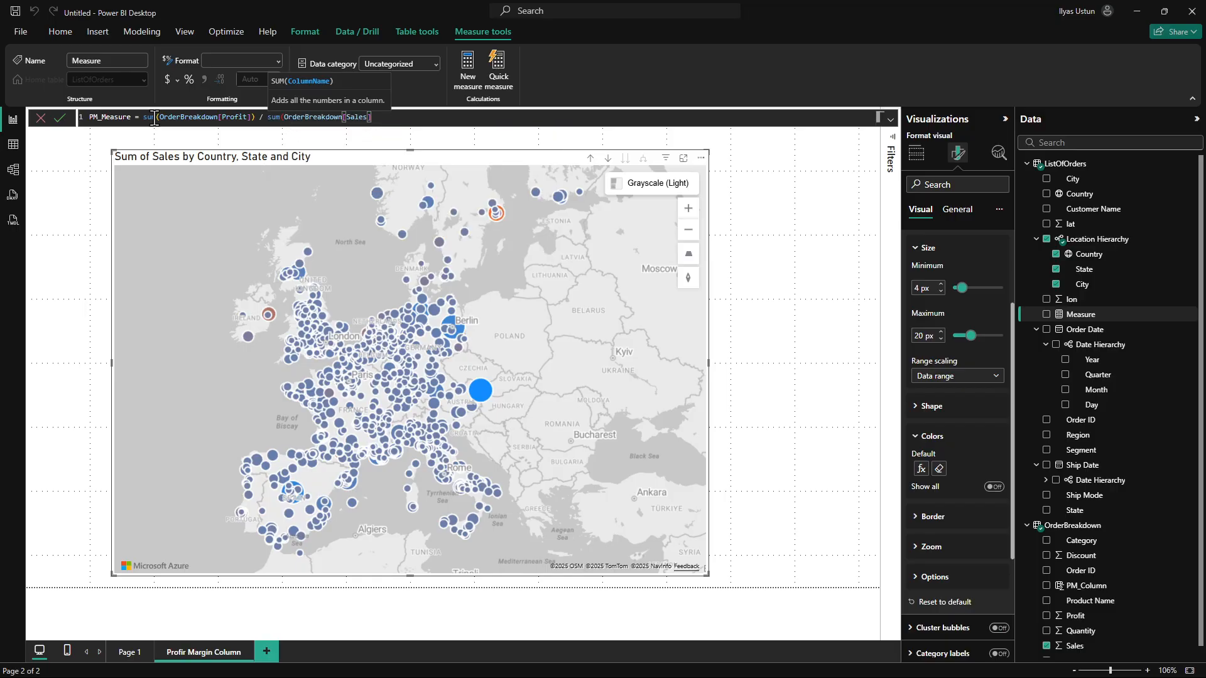
{"action": "type", "text": ")"}
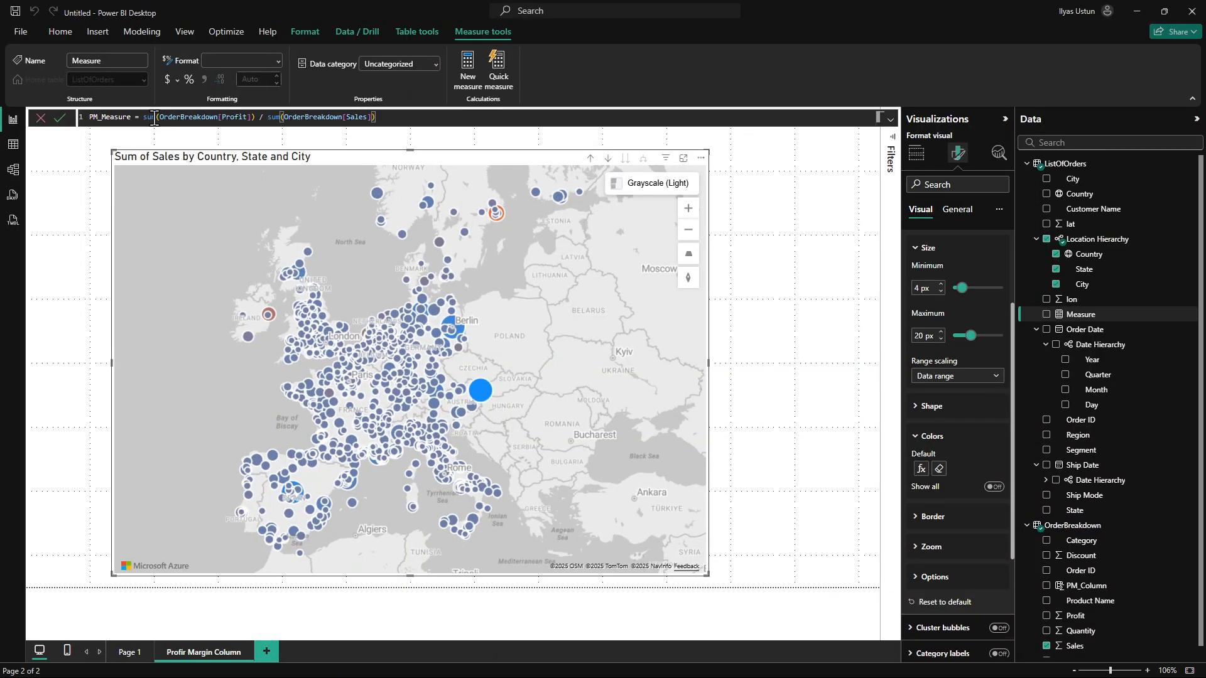
{"action": "key", "text": "Return"}
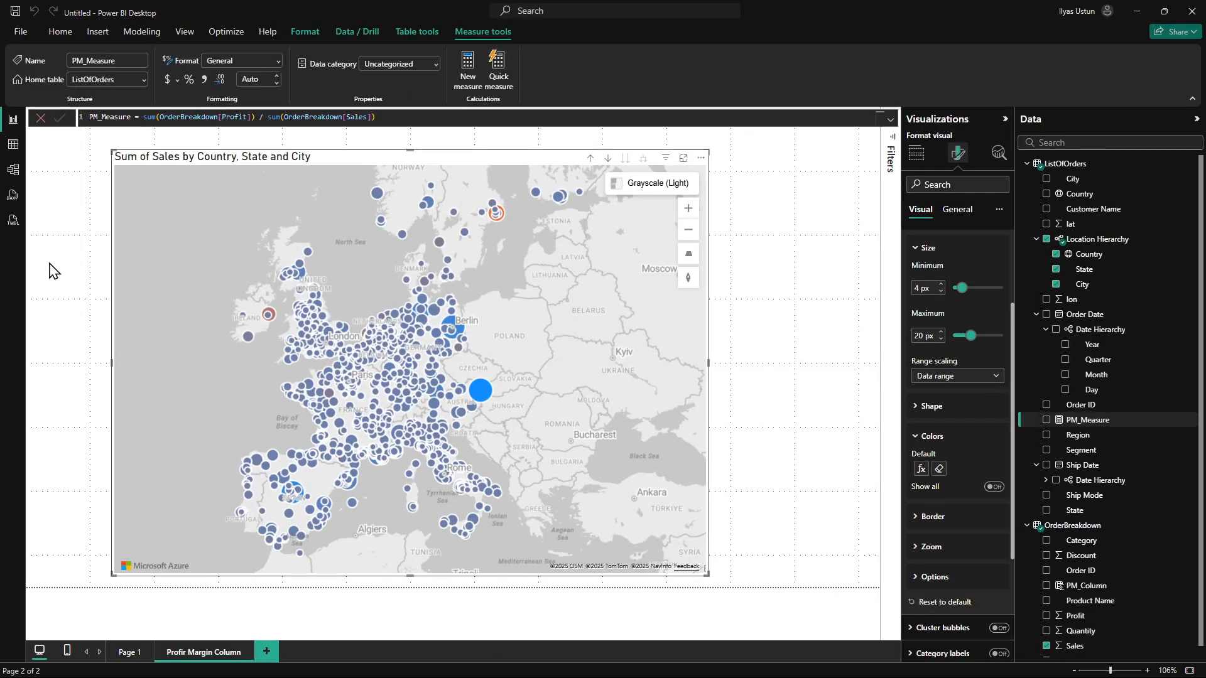
Step: Compare the columns of the ListOfOrders and OrderBreakdown tables in the table data, and return to the map report
{"action": "left_click", "coordinate": [13, 144]}
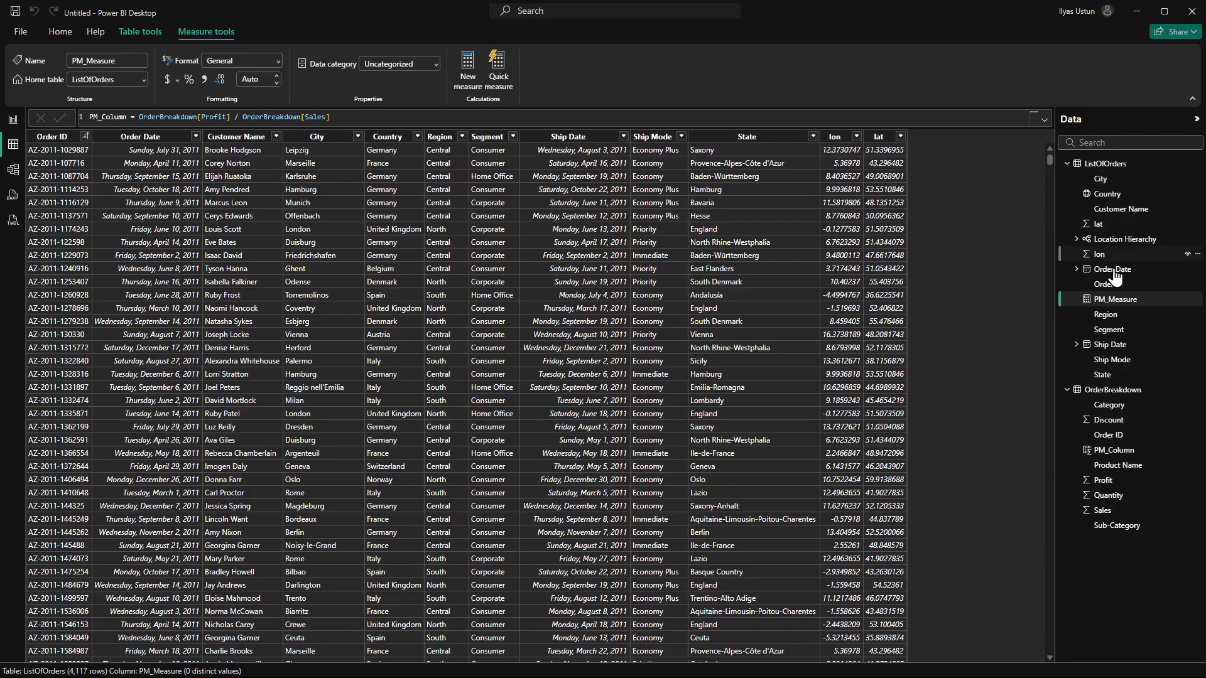
{"action": "left_click", "coordinate": [1106, 165]}
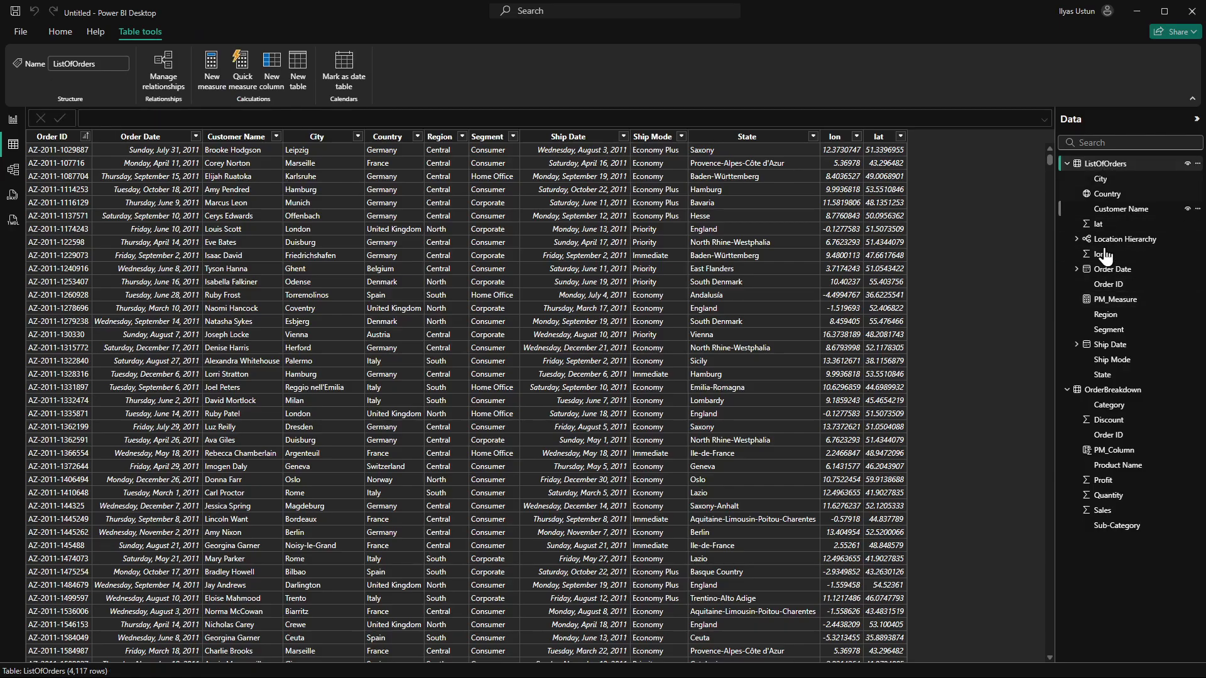
{"action": "left_click", "coordinate": [1112, 390]}
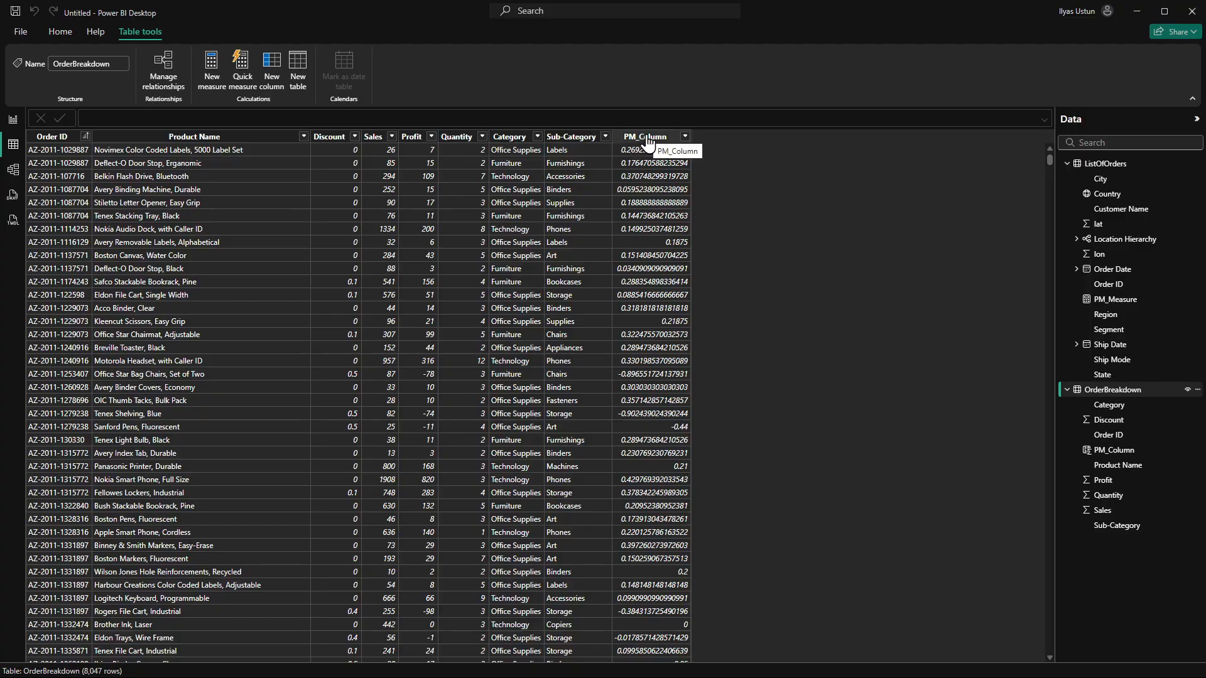
{"action": "left_click", "coordinate": [1126, 165]}
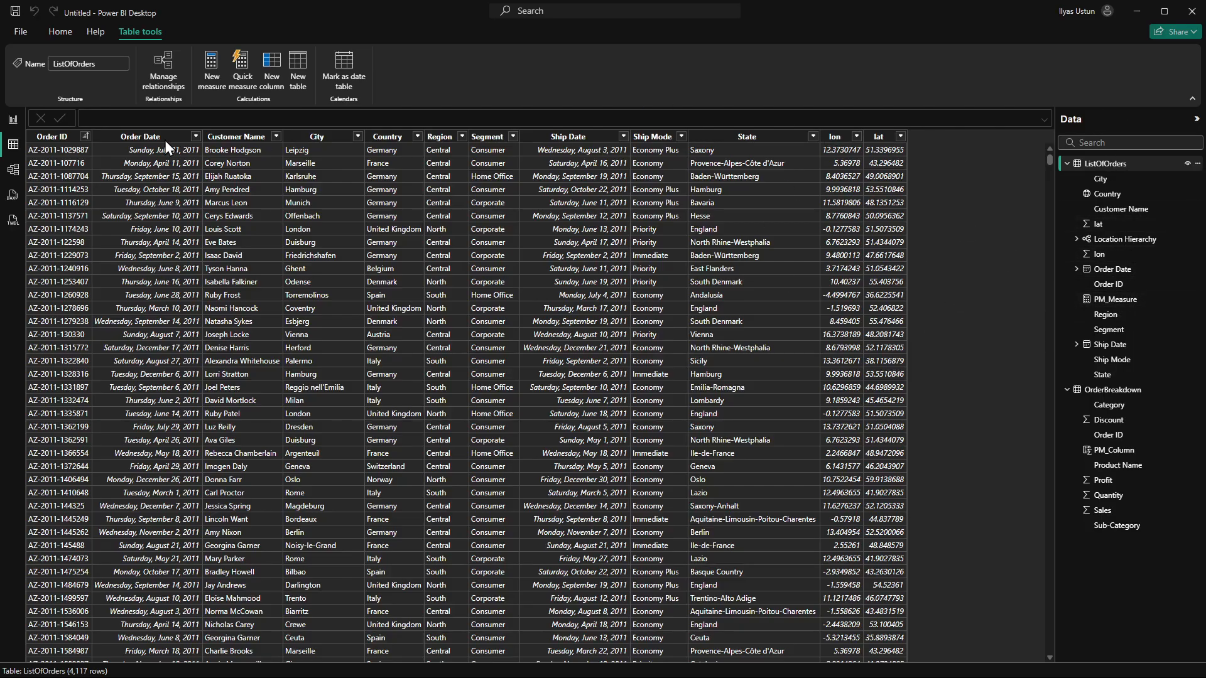
{"action": "left_click", "coordinate": [14, 119]}
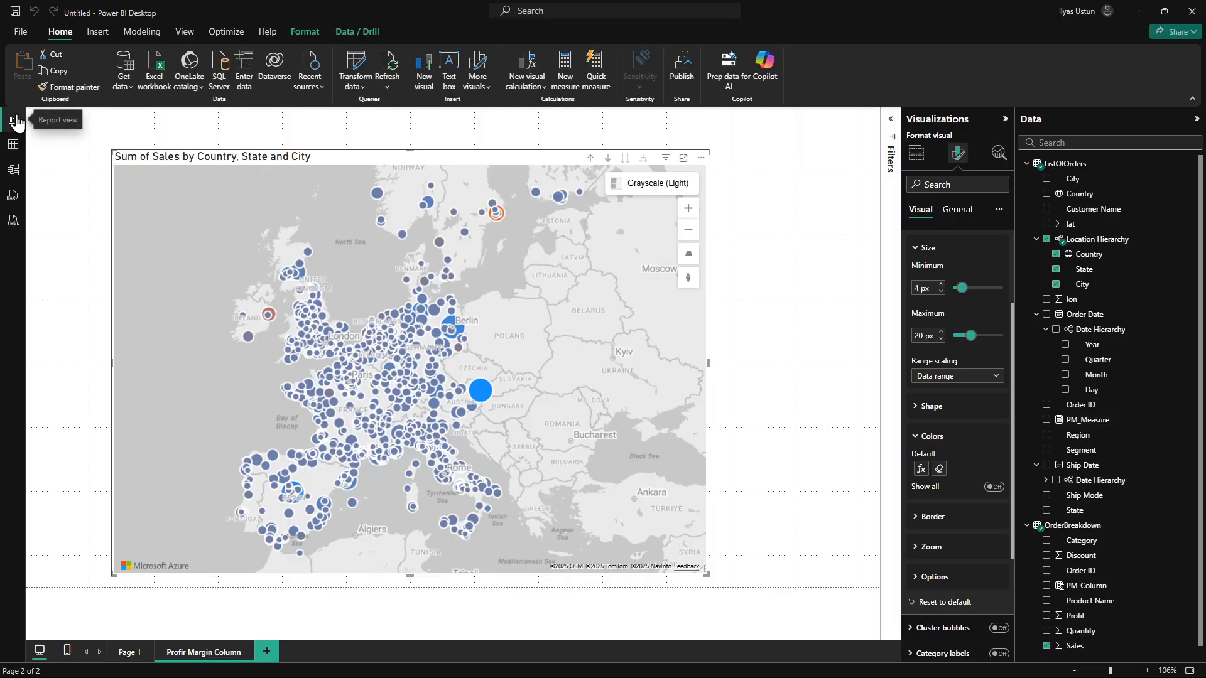
Step: Duplicate the profit margin column page and correct the original page's name to Profit Margin Column
{"action": "right_click", "coordinate": [217, 656]}
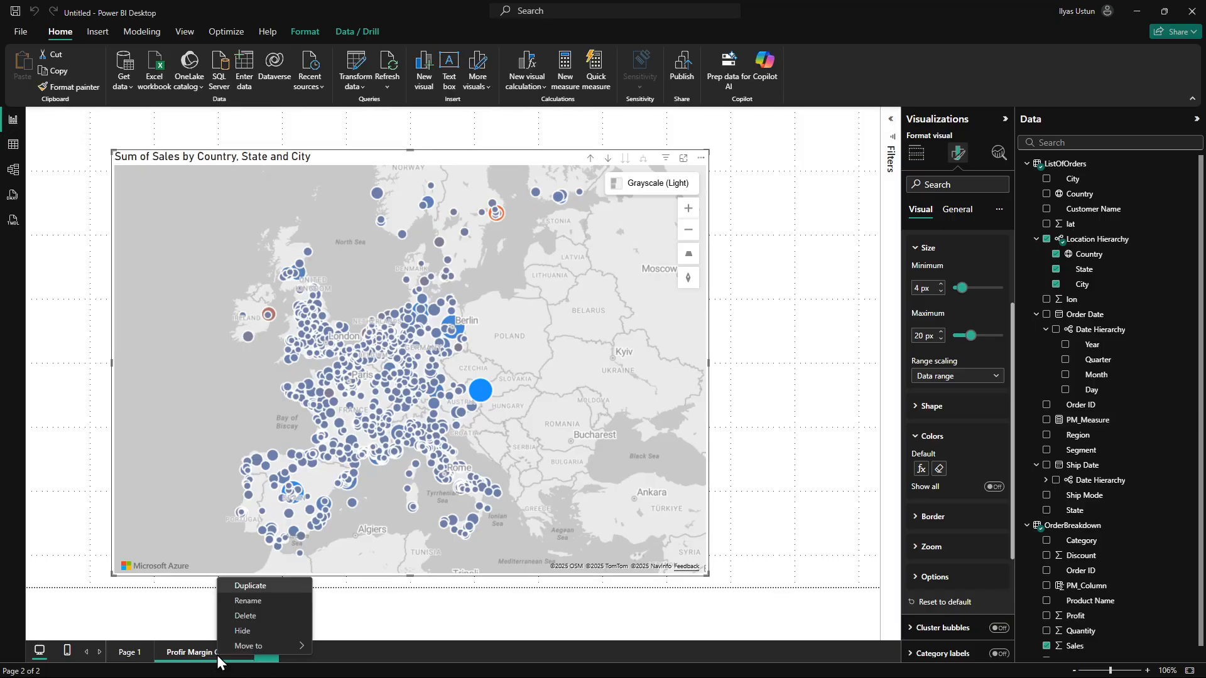
{"action": "left_click", "coordinate": [271, 592]}
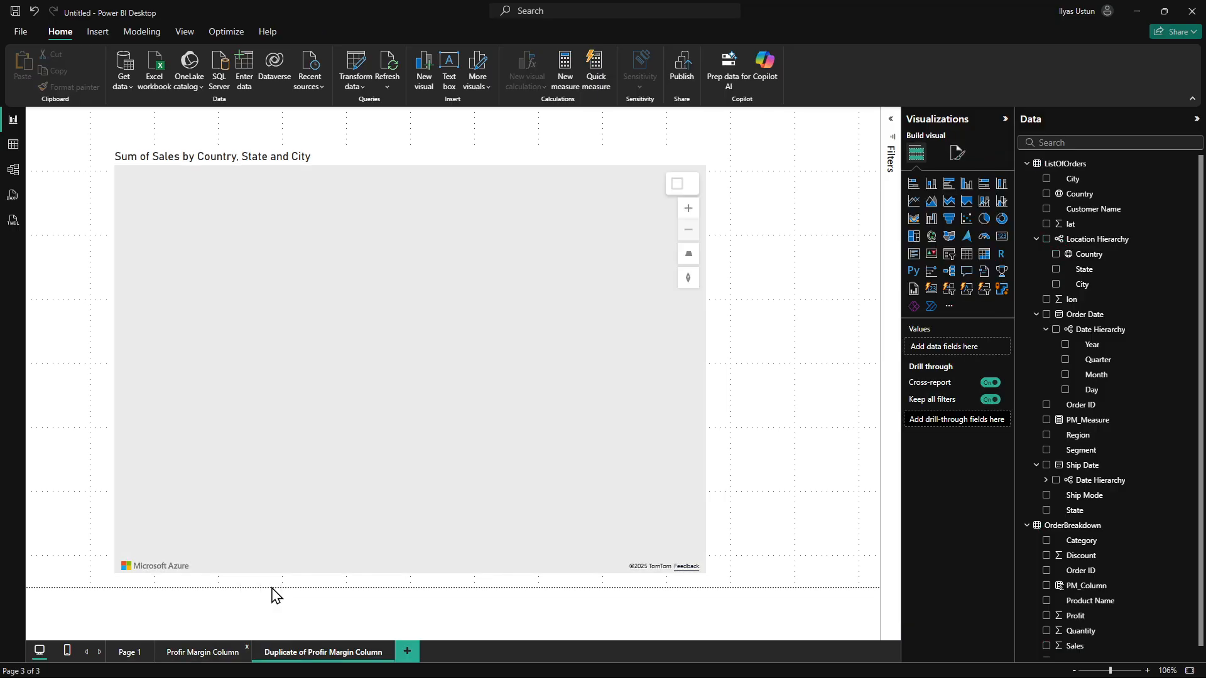
{"action": "double_click", "coordinate": [309, 652]}
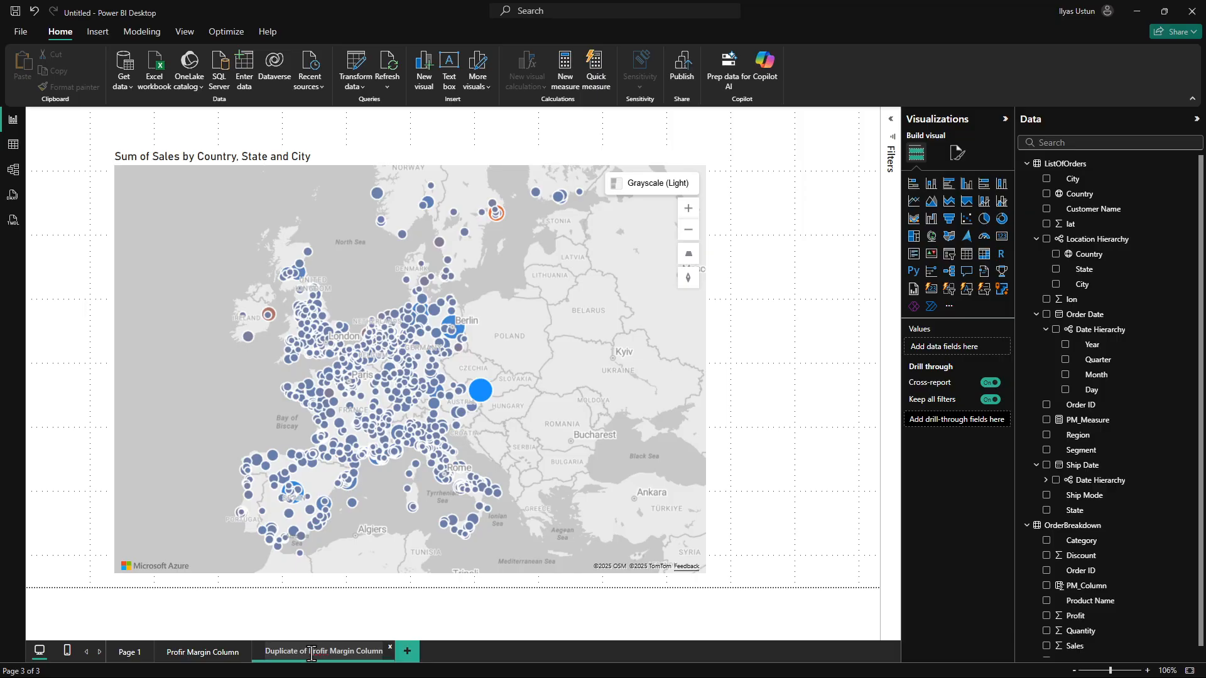
{"action": "left_click", "coordinate": [195, 653]}
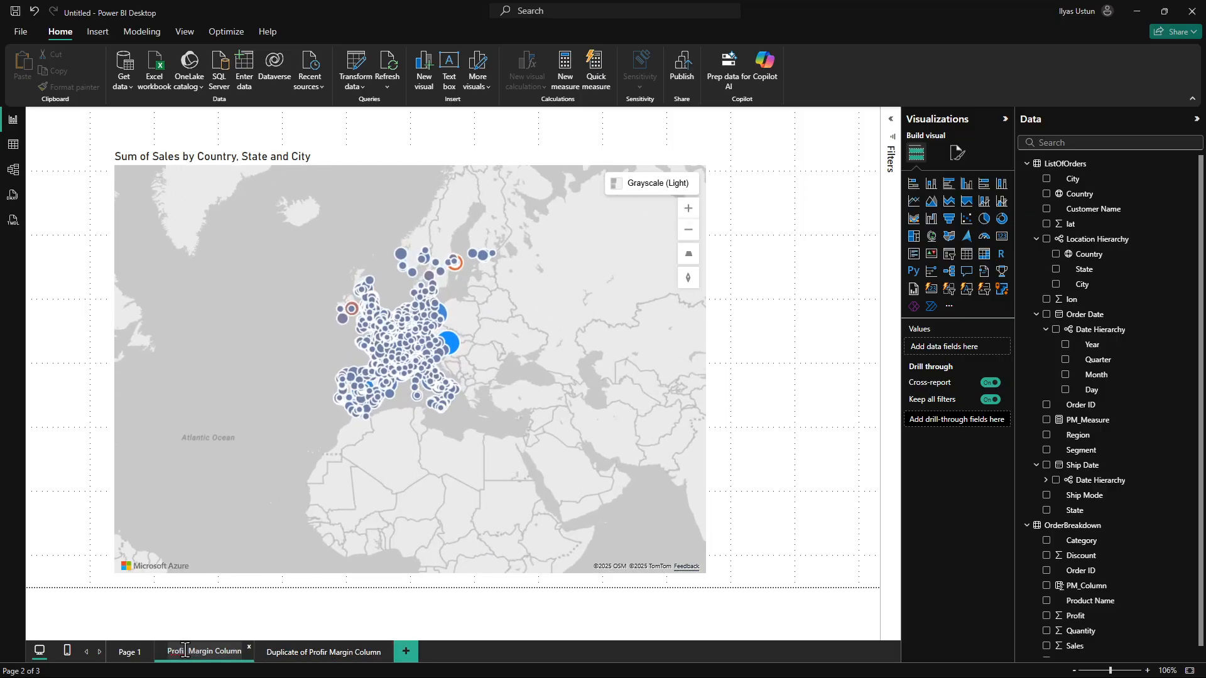
{"action": "key", "text": "BackSpace"}
{"action": "type", "text": "t"}
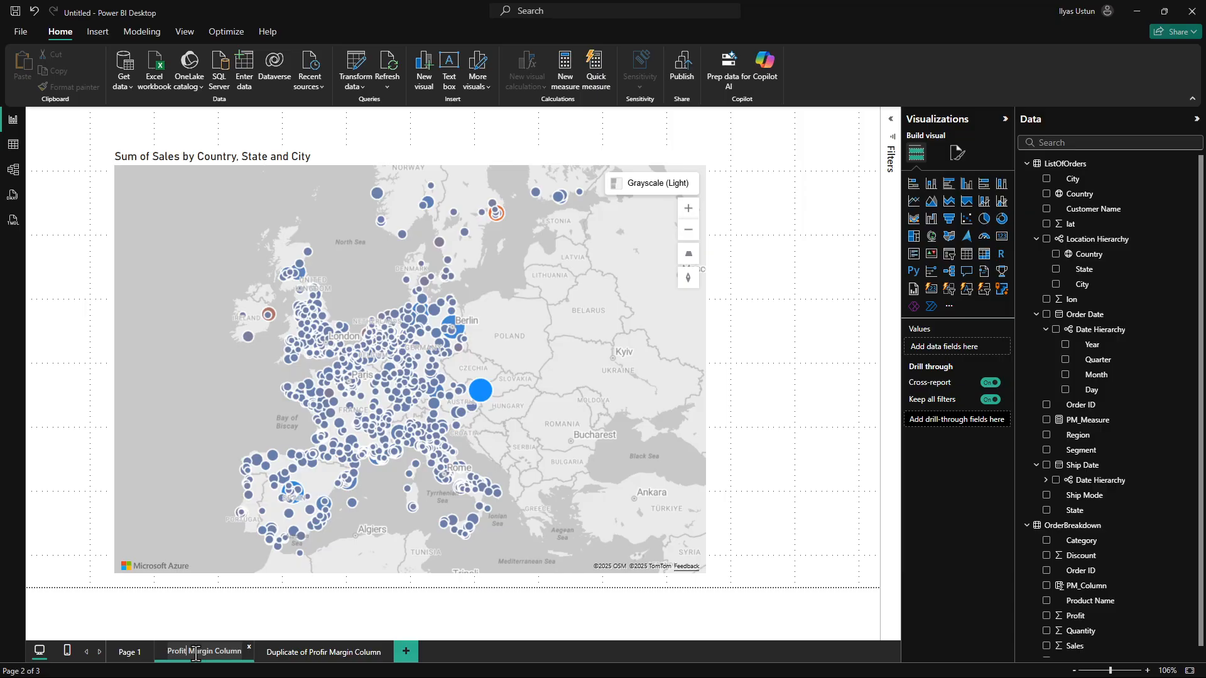
Step: Rename the duplicated page as Profit Margin Measure
{"action": "left_click", "coordinate": [290, 651]}
{"action": "double_click", "coordinate": [307, 651]}
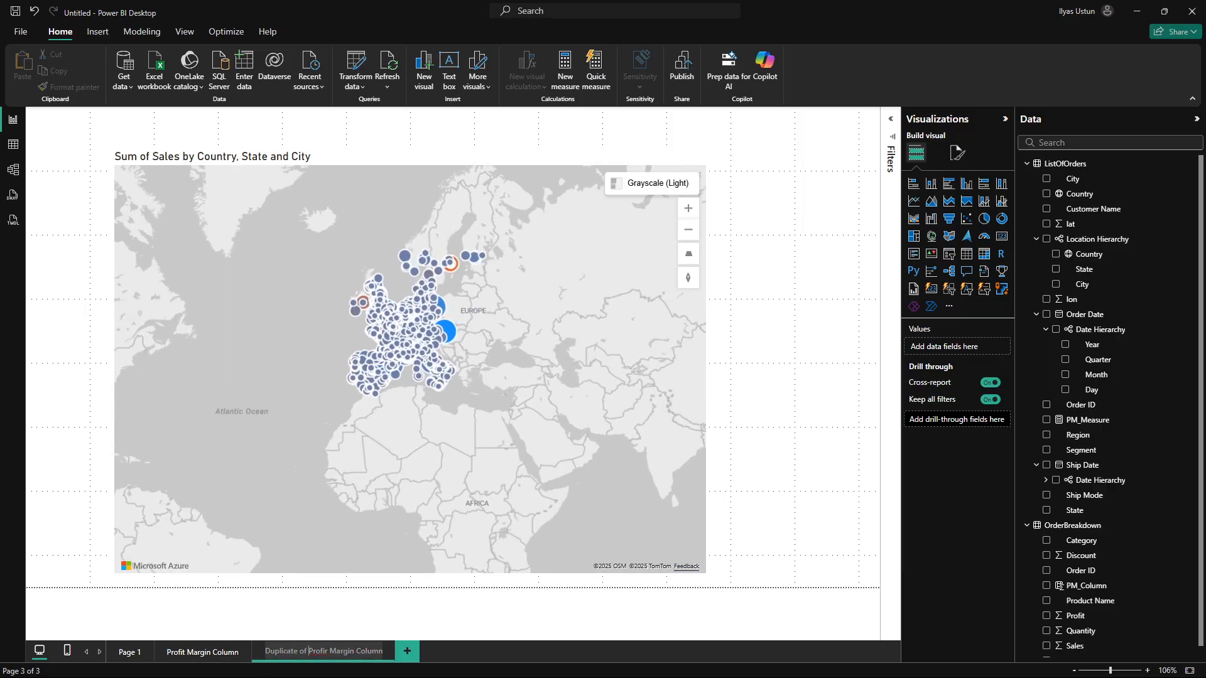
{"action": "key", "text": "BackSpace"}
{"action": "key", "text": "BackSpace"}
{"action": "key", "text": "BackSpace"}
{"action": "key", "text": "BackSpace"}
{"action": "key", "text": "BackSpace"}
{"action": "key", "text": "BackSpace"}
{"action": "key", "text": "BackSpace"}
{"action": "key", "text": "BackSpace"}
{"action": "key", "text": "BackSpace"}
{"action": "key", "text": "BackSpace"}
{"action": "key", "text": "BackSpace"}
{"action": "key", "text": "BackSpace"}
{"action": "key", "text": "BackSpace"}
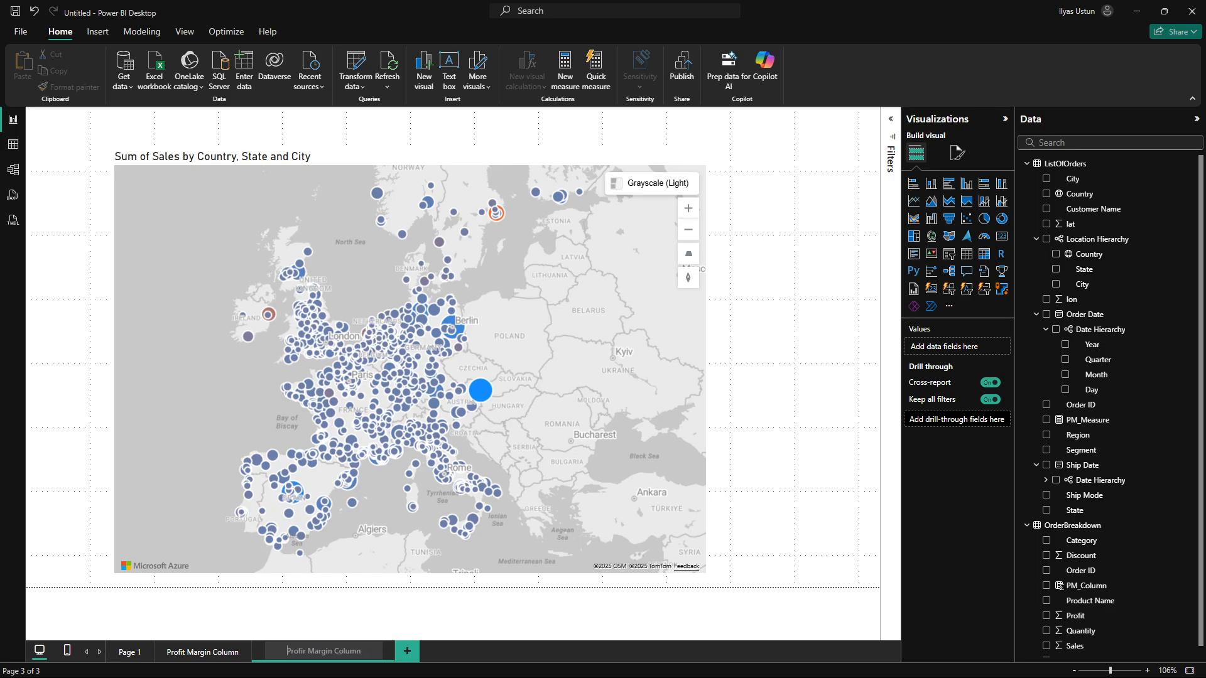
{"action": "key", "text": "BackSpace"}
{"action": "type", "text": "t"}
{"action": "key", "text": "BackSpace"}
{"action": "key", "text": "BackSpace"}
{"action": "key", "text": "BackSpace"}
{"action": "key", "text": "BackSpace"}
{"action": "key", "text": "BackSpace"}
{"action": "key", "text": "BackSpace"}
{"action": "type", "text": "Measure"}
{"action": "key", "text": "Return"}
Step: Base the bubble layer's color gradient on PM_Measure from ListOfOrders for the map on the Profit Margin Measure page
{"action": "left_click", "coordinate": [512, 564]}
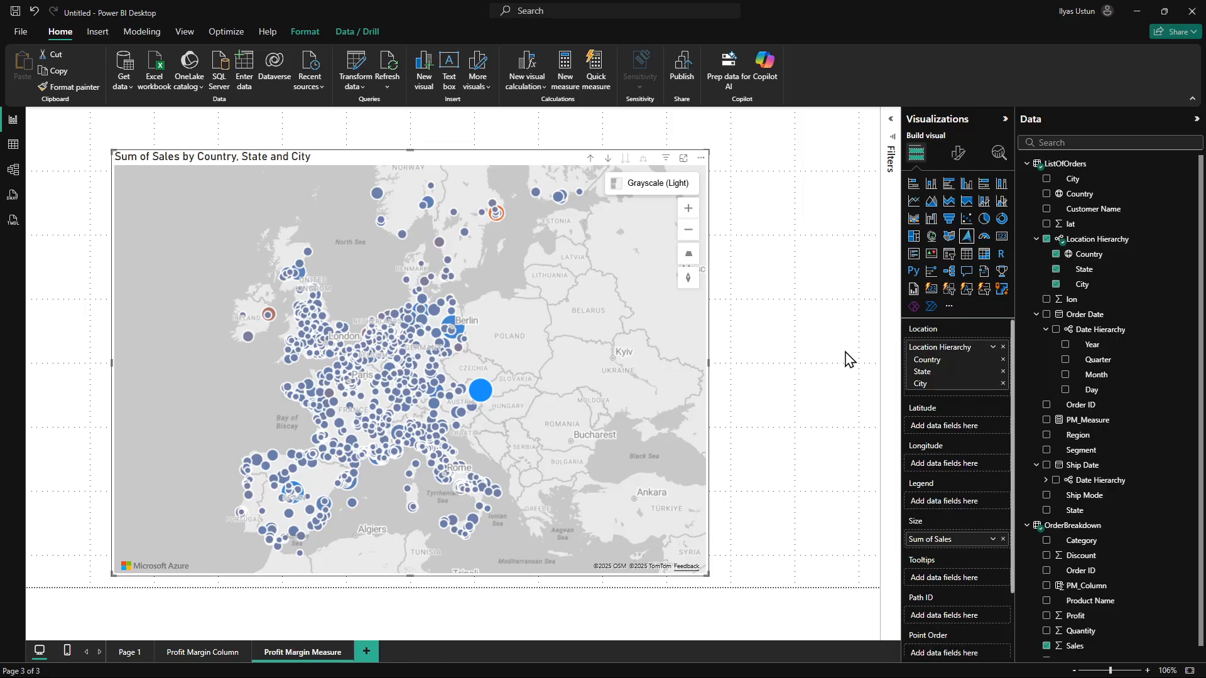
{"action": "left_click", "coordinate": [958, 154]}
{"action": "left_click", "coordinate": [938, 344]}
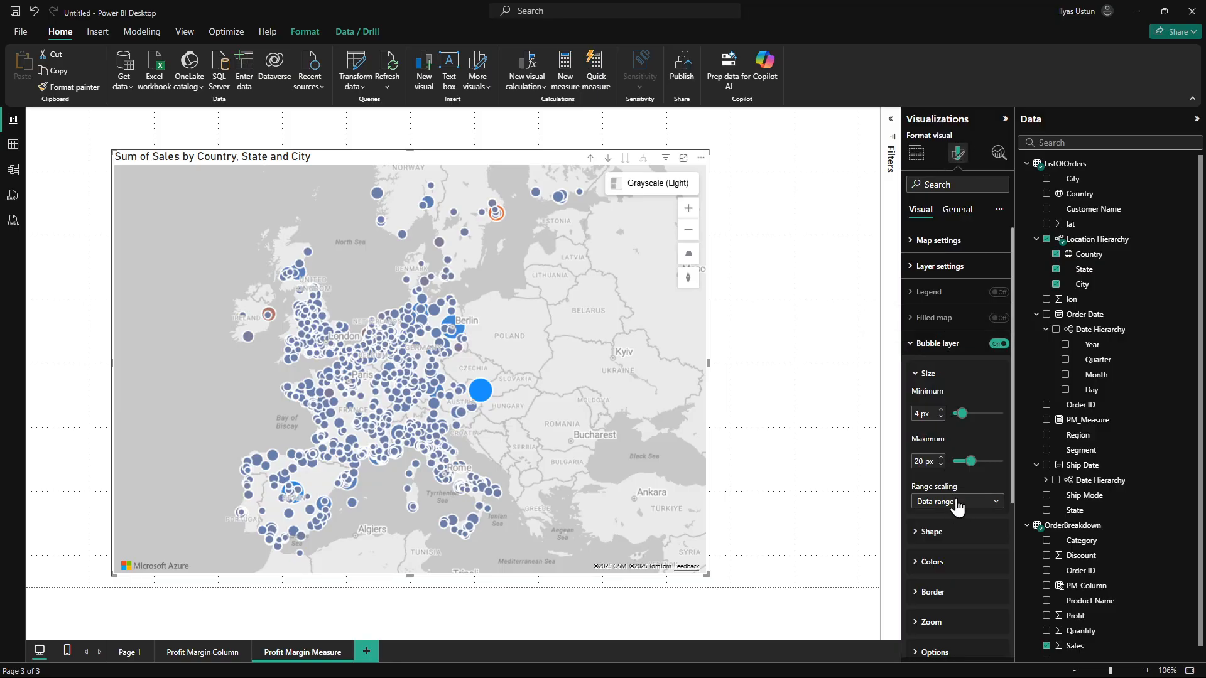
{"action": "left_click", "coordinate": [942, 573]}
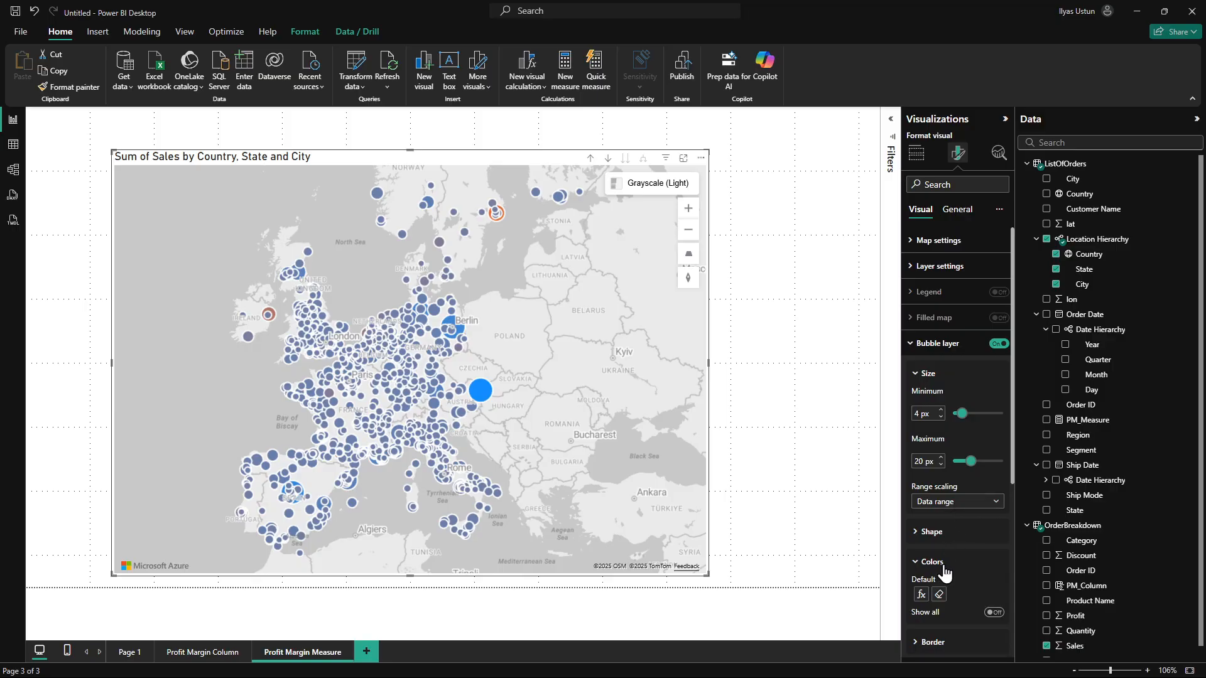
{"action": "scroll", "coordinate": [929, 533], "scroll_direction": "down", "scroll_amount": 2}
{"action": "left_click", "coordinate": [922, 469]}
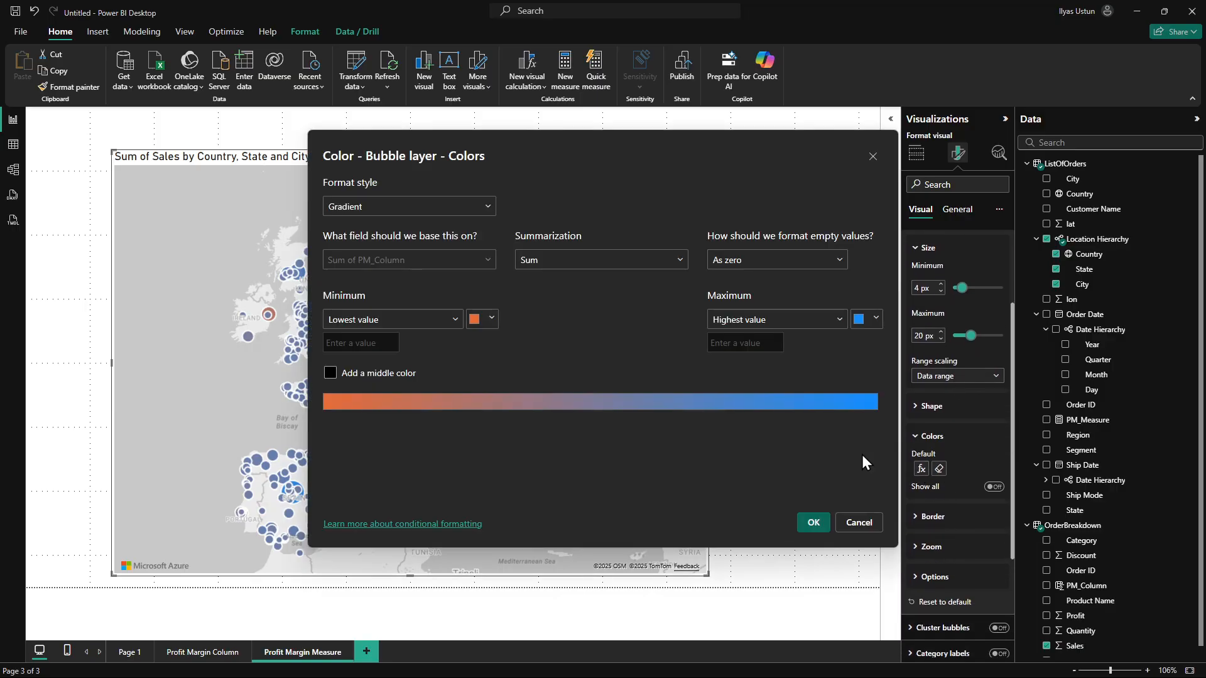
{"action": "left_click", "coordinate": [487, 260]}
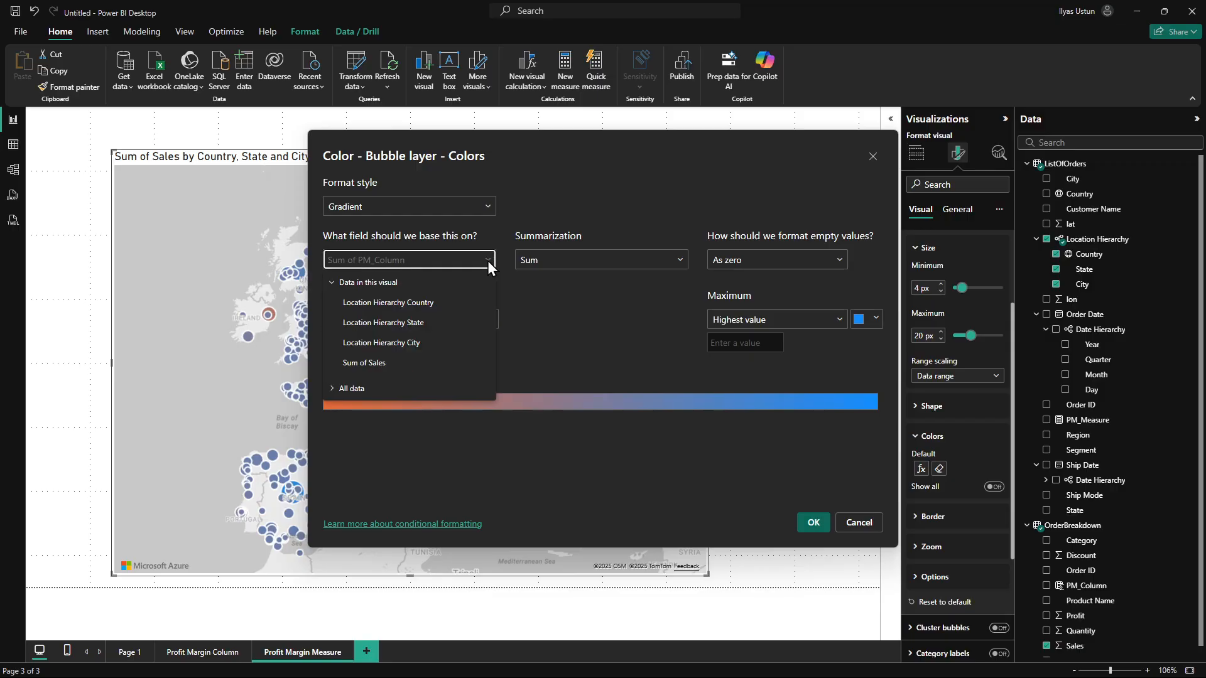
{"action": "left_click", "coordinate": [334, 388]}
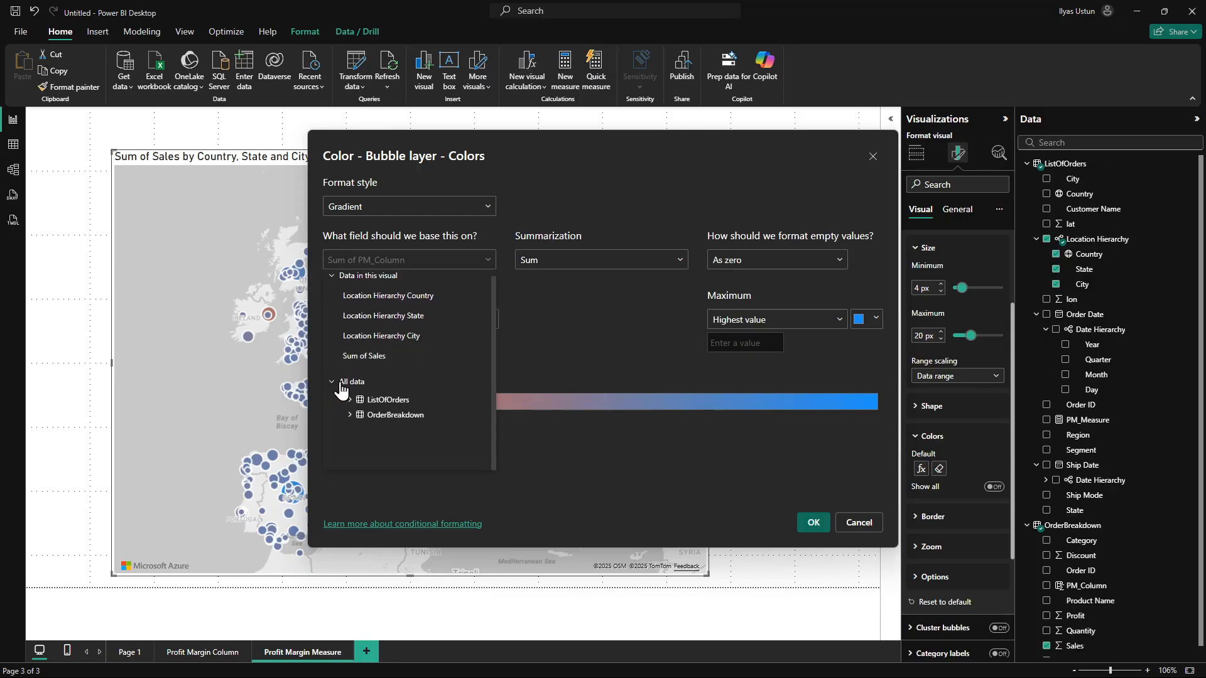
{"action": "left_click", "coordinate": [354, 404]}
{"action": "scroll", "coordinate": [364, 408], "scroll_direction": "down", "scroll_amount": 3}
{"action": "scroll", "coordinate": [402, 433], "scroll_direction": "up", "scroll_amount": 1}
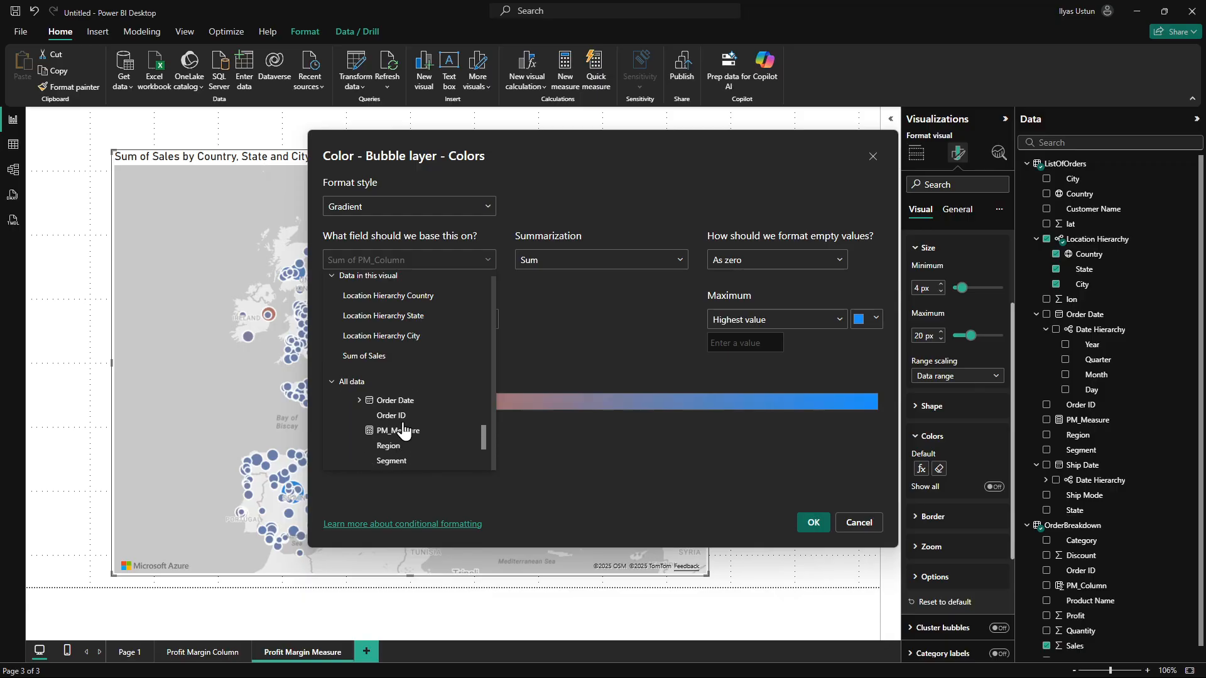
{"action": "left_click", "coordinate": [398, 433]}
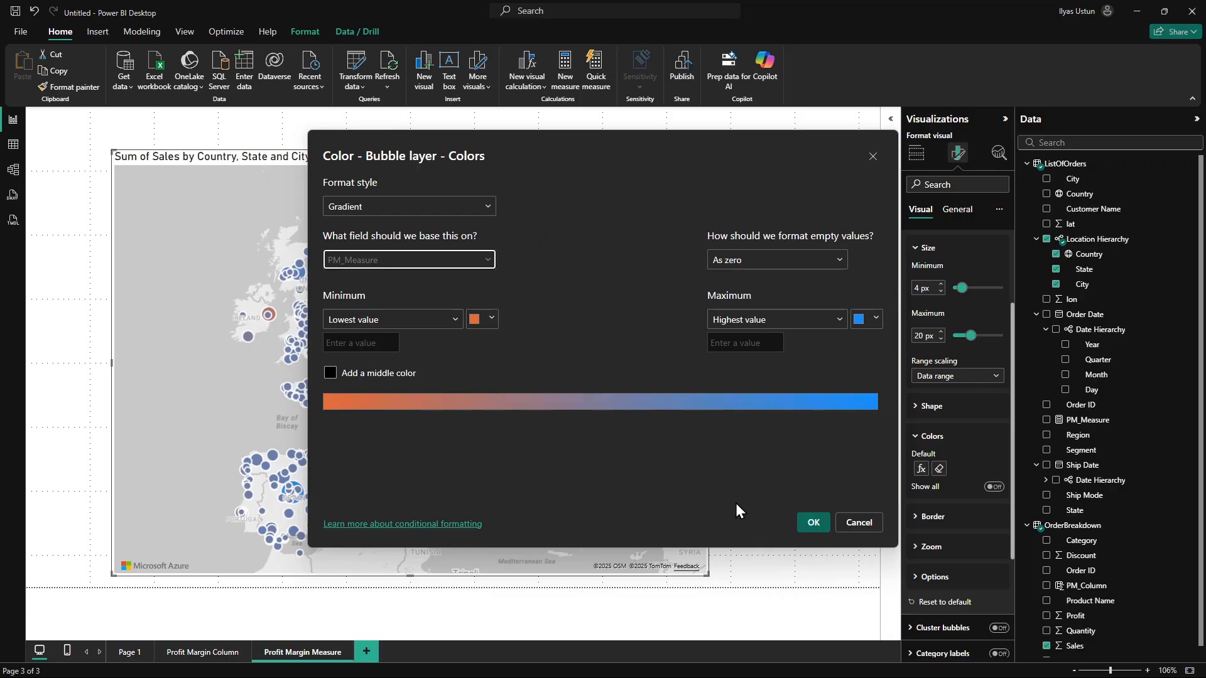
{"action": "left_click", "coordinate": [812, 523]}
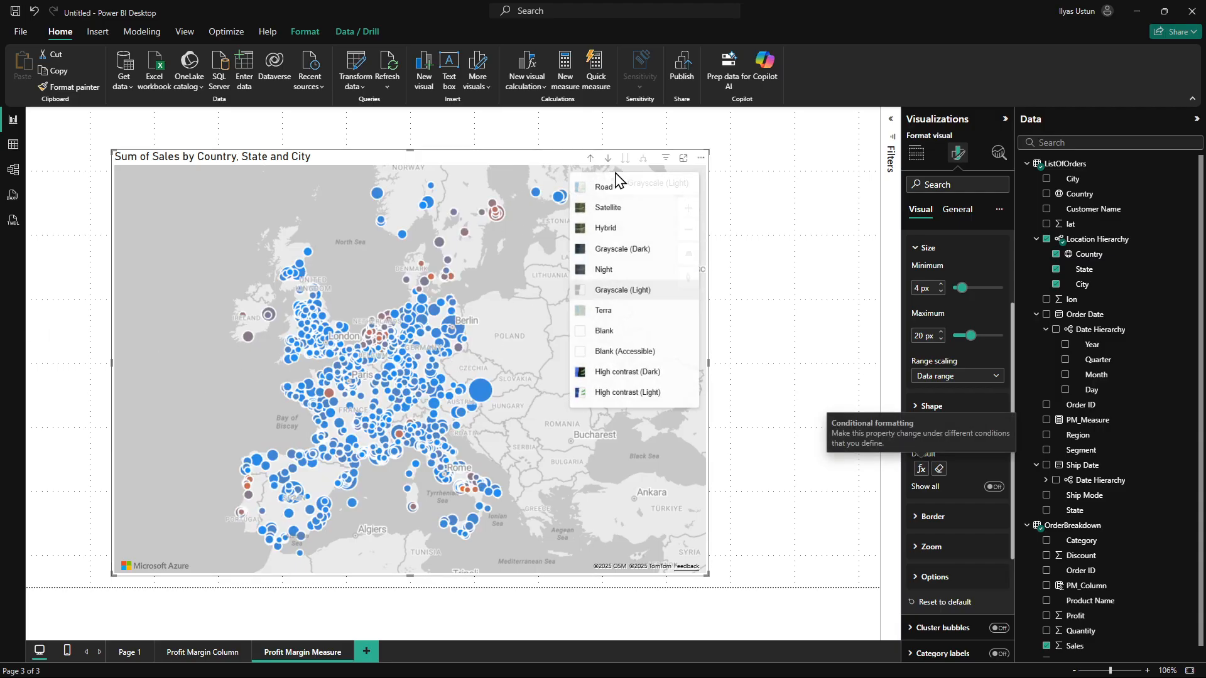
Step: Drill the map up to country level, expand it to states, and compare the bubble colors across western Europe
{"action": "left_click", "coordinate": [594, 159]}
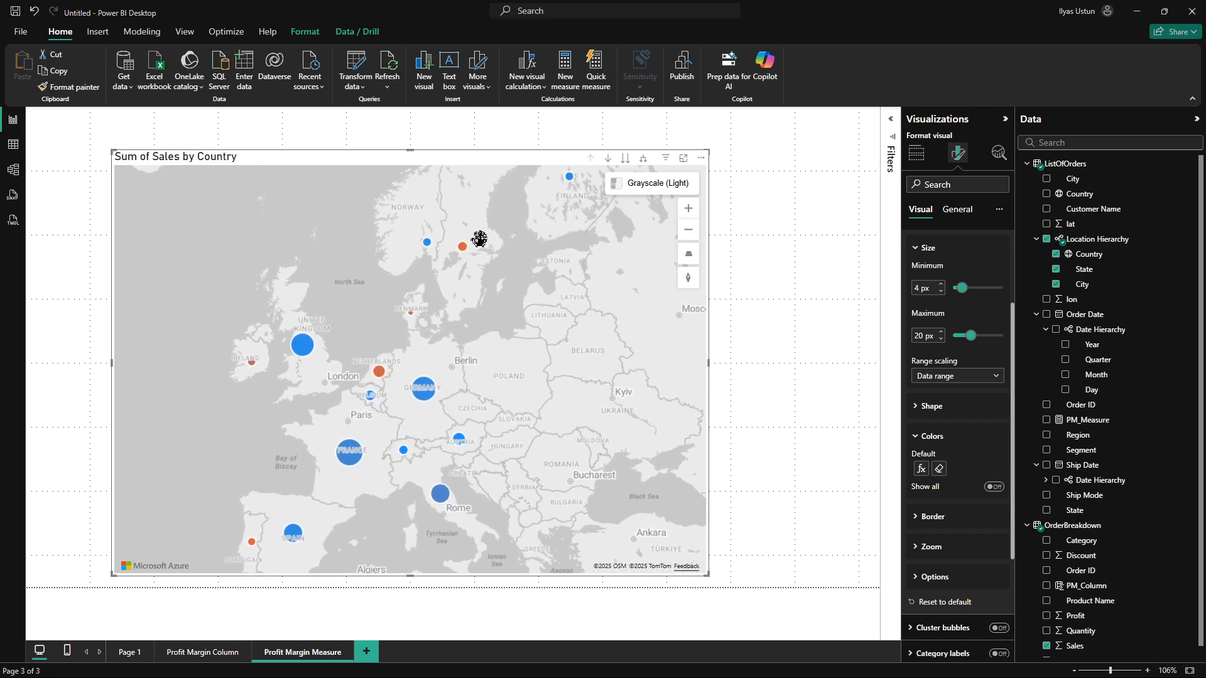
{"action": "mouse_move", "coordinate": [383, 393]}
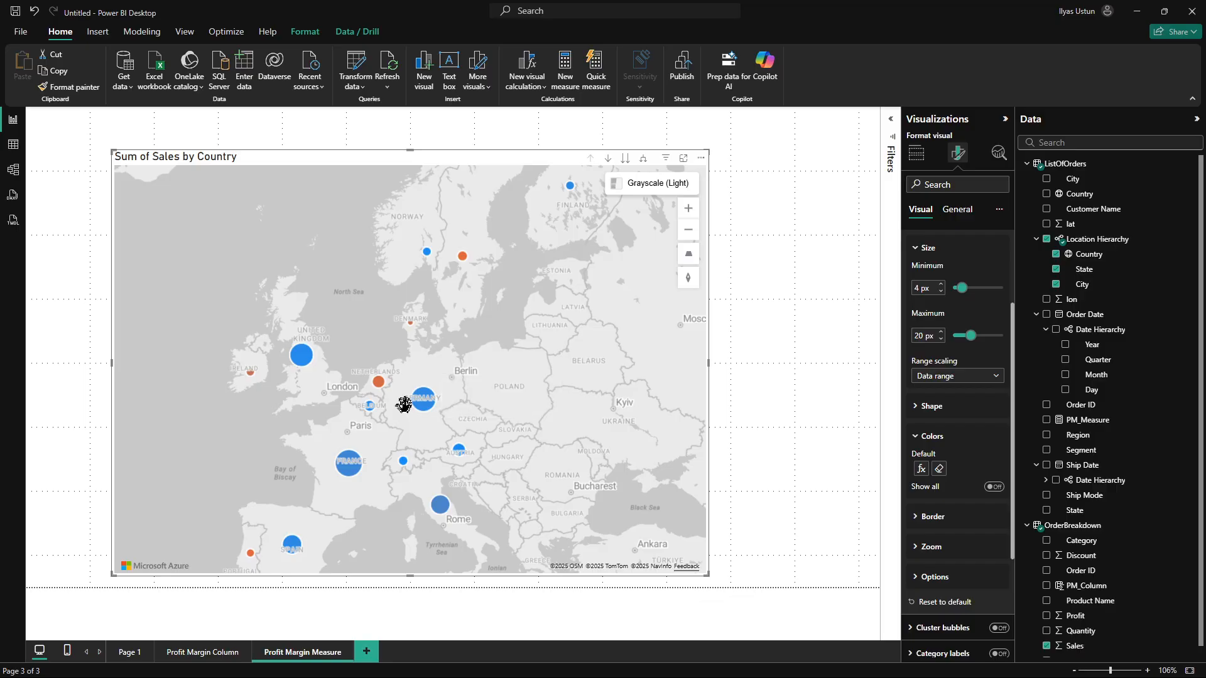
{"action": "left_click", "coordinate": [644, 158]}
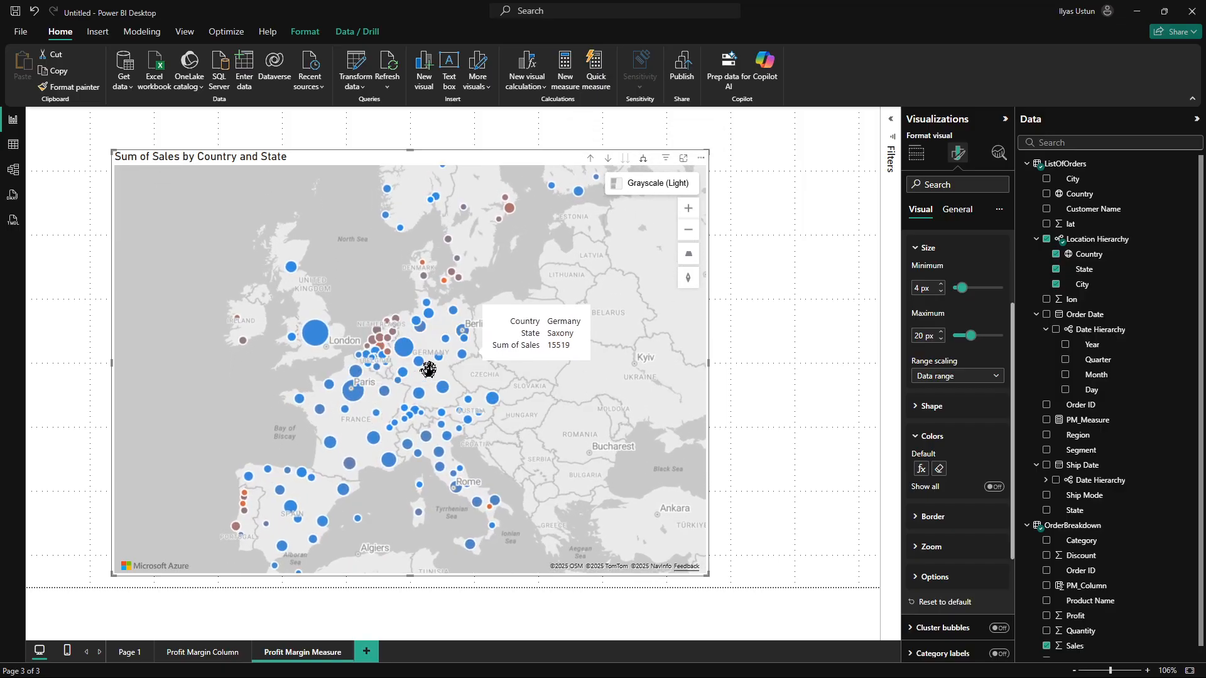
{"action": "scroll", "coordinate": [390, 331], "scroll_direction": "up", "scroll_amount": 2}
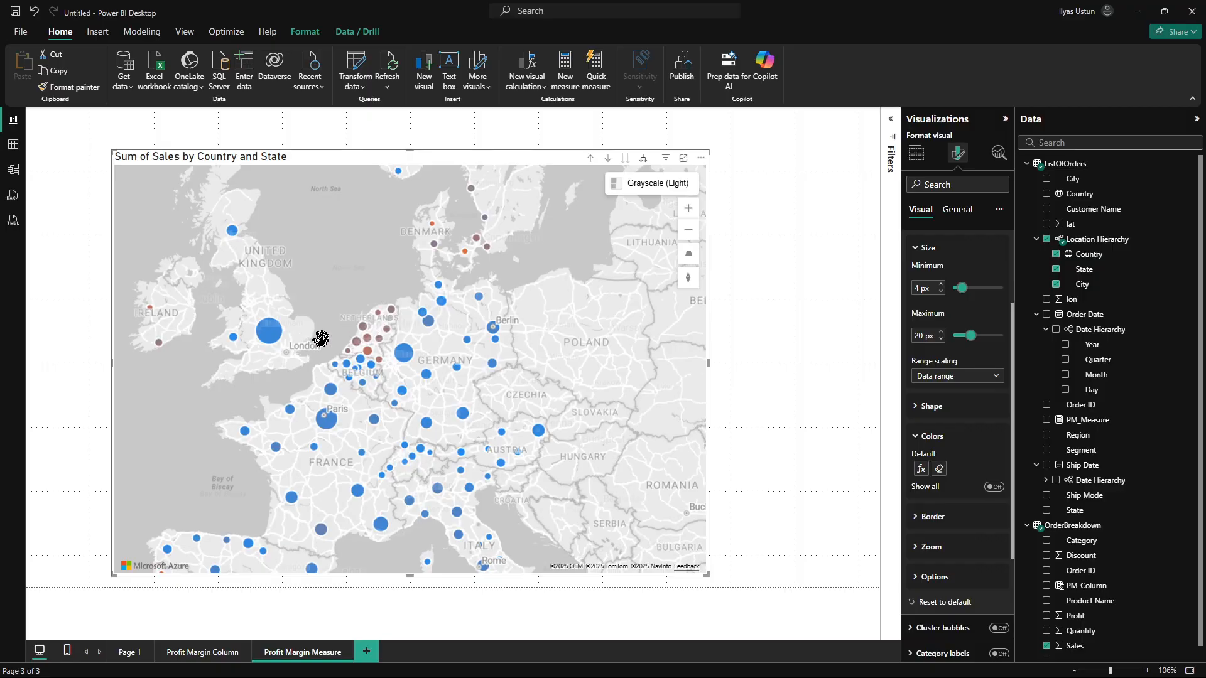
{"action": "scroll", "coordinate": [371, 333], "scroll_direction": "up", "scroll_amount": 1}
{"action": "scroll", "coordinate": [369, 335], "scroll_direction": "down", "scroll_amount": 2}
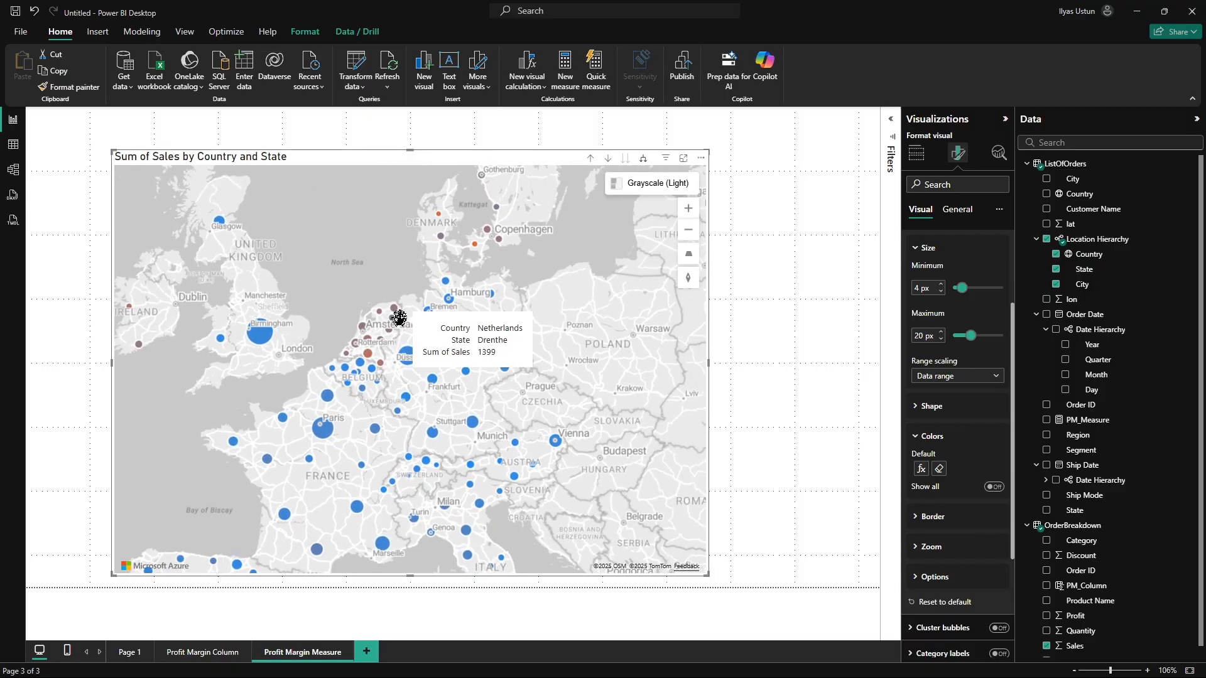
{"action": "scroll", "coordinate": [506, 221], "scroll_direction": "down", "scroll_amount": 1}
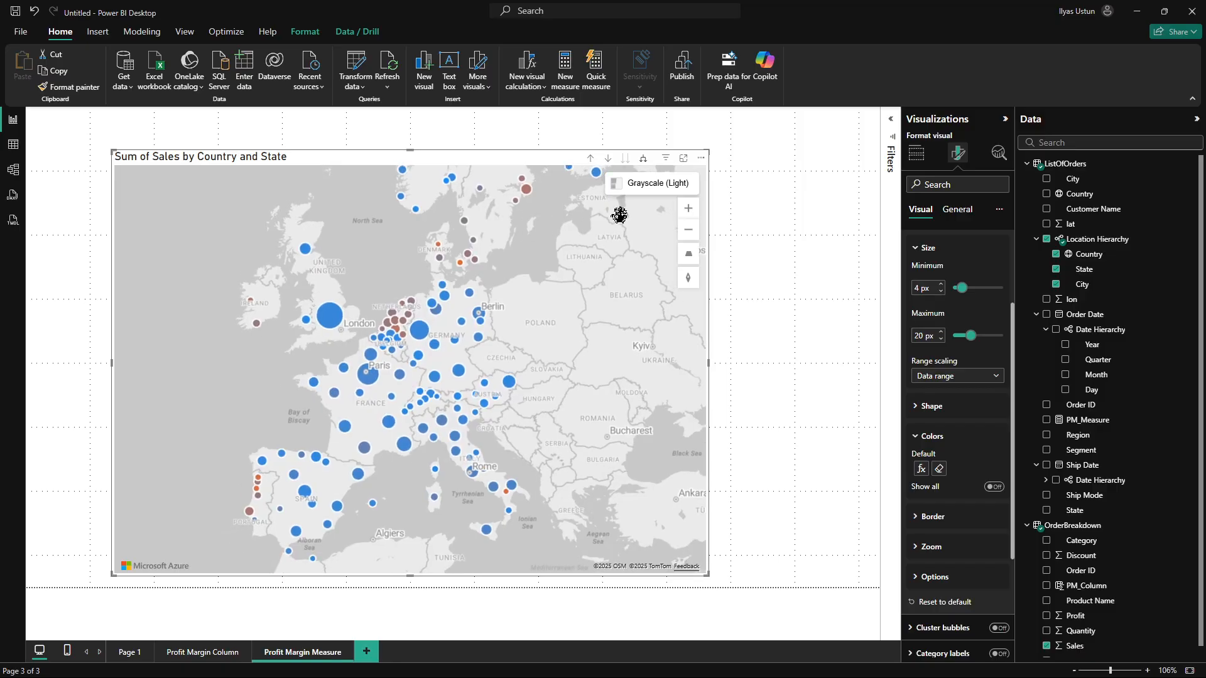
Step: Expand the map to city level and examine the city bubble colors across France, the Netherlands and Germany
{"action": "left_click", "coordinate": [644, 165]}
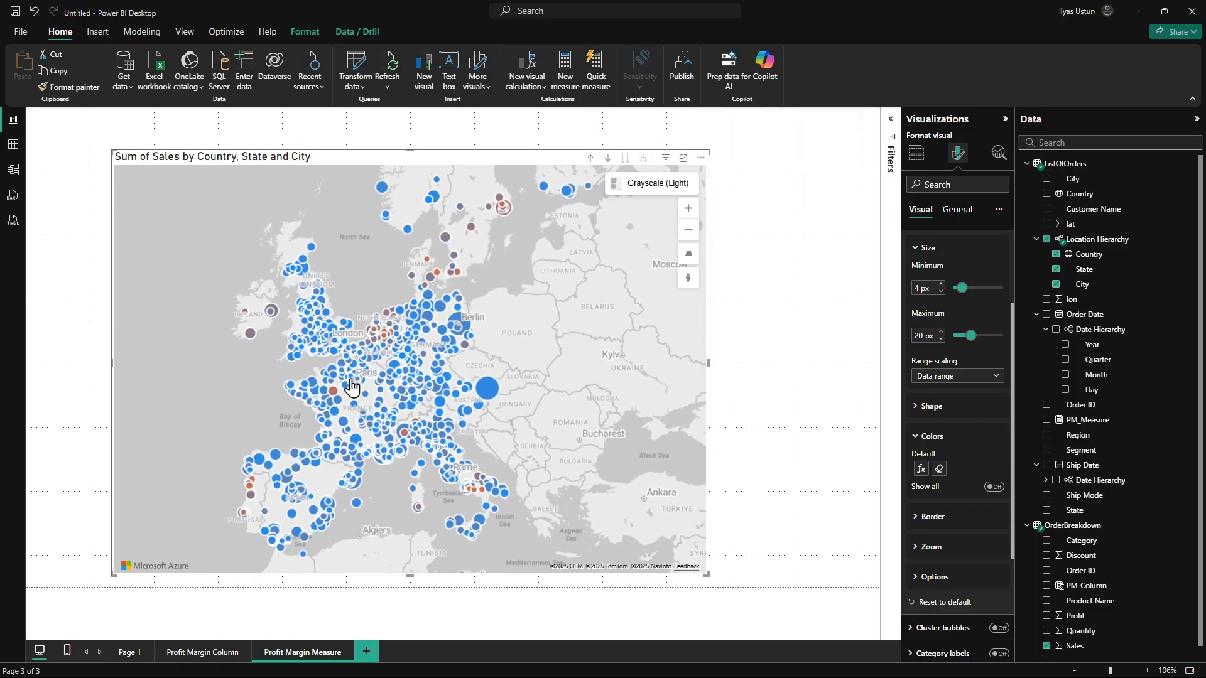
{"action": "scroll", "coordinate": [440, 350], "scroll_direction": "up", "scroll_amount": 1}
{"action": "scroll", "coordinate": [271, 412], "scroll_direction": "up", "scroll_amount": 2}
{"action": "scroll", "coordinate": [382, 310], "scroll_direction": "up", "scroll_amount": 2}
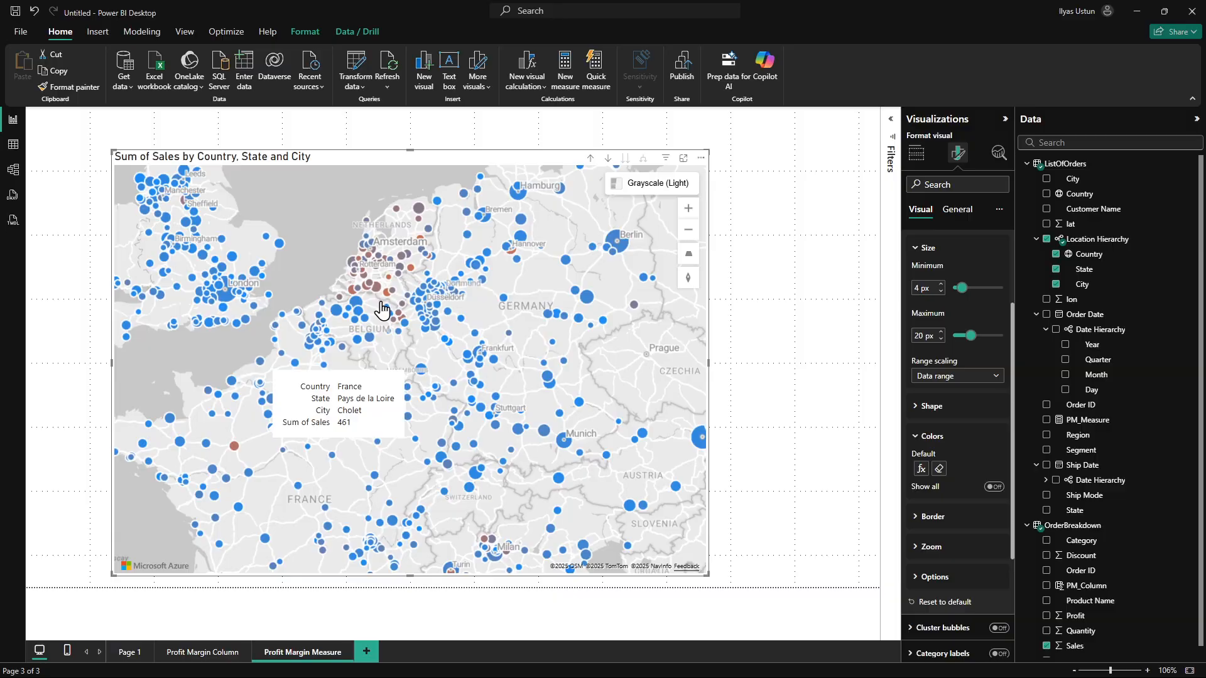
{"action": "scroll", "coordinate": [383, 307], "scroll_direction": "down", "scroll_amount": 1}
{"action": "left_click_drag", "start_coordinate": [434, 407], "coordinate": [417, 371]}
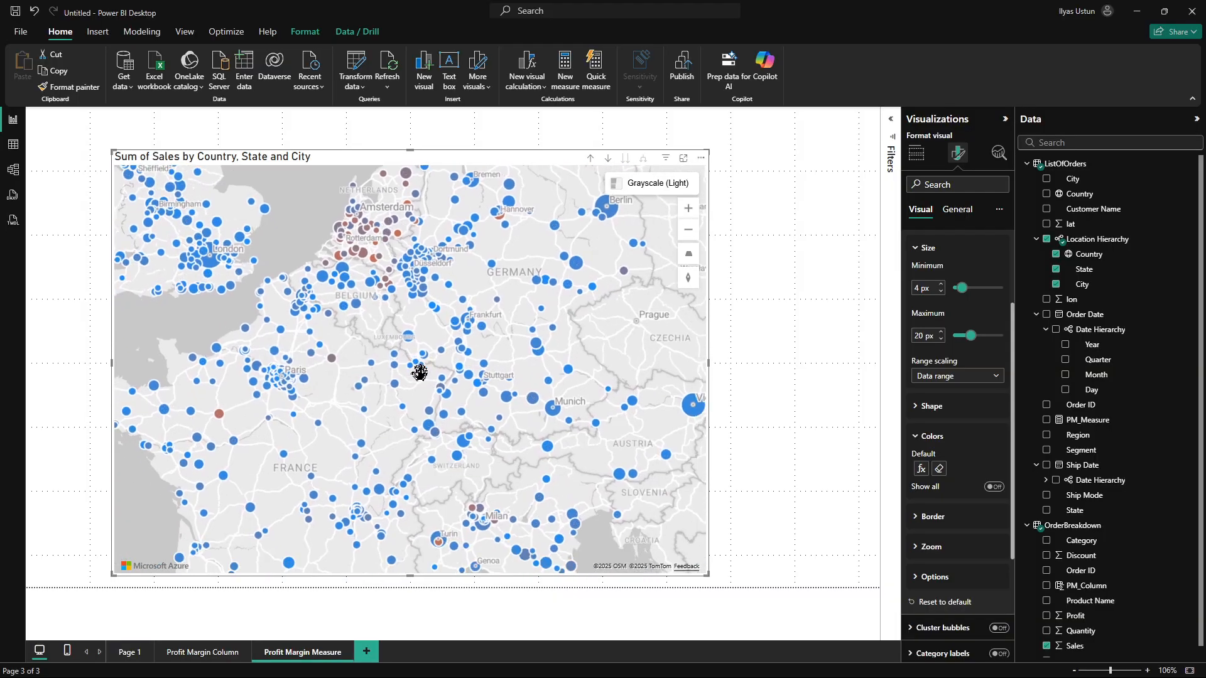
{"action": "left_click_drag", "start_coordinate": [371, 182], "coordinate": [290, 372]}
{"action": "scroll", "coordinate": [266, 432], "scroll_direction": "up", "scroll_amount": 2}
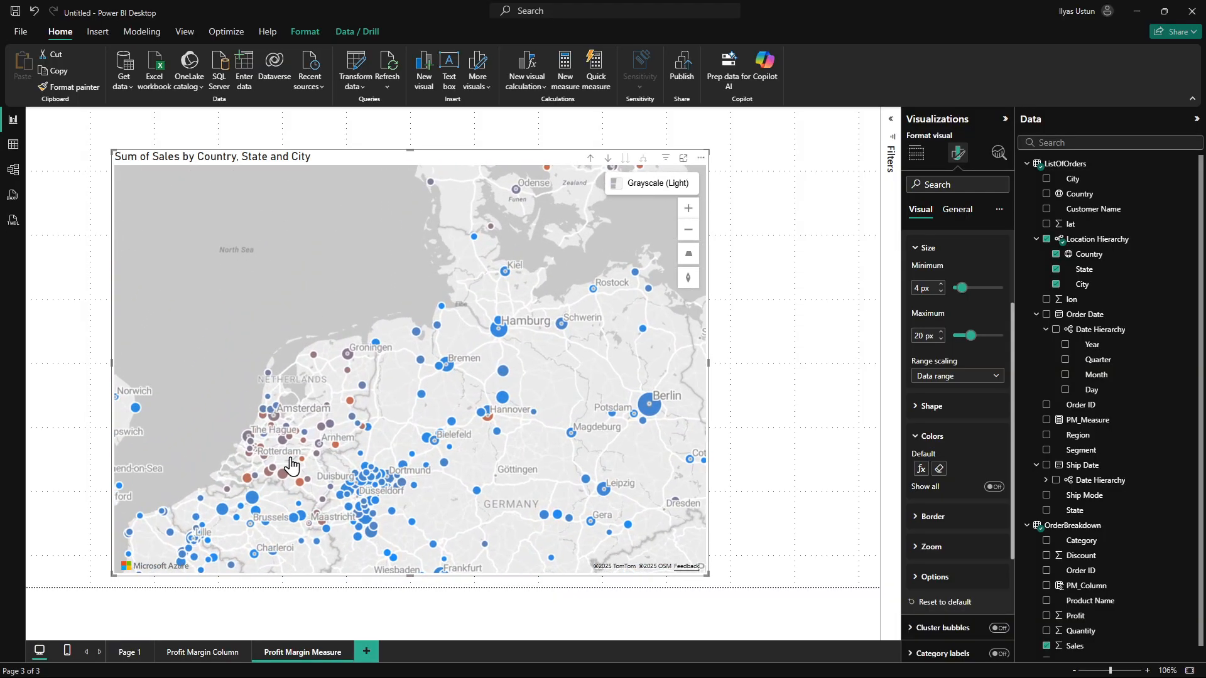
{"action": "scroll", "coordinate": [293, 414], "scroll_direction": "up", "scroll_amount": 2}
{"action": "scroll", "coordinate": [354, 483], "scroll_direction": "down", "scroll_amount": 5}
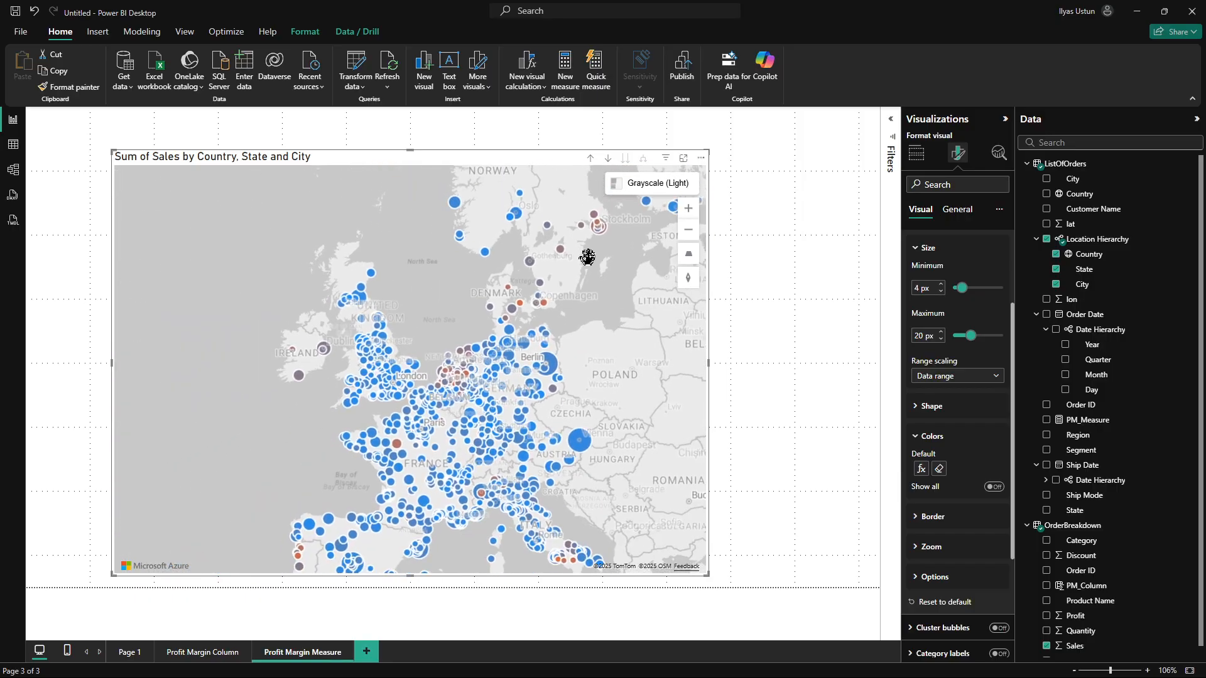
Step: Examine the city-level bubbles in southern Italy and the details of a city in western Germany
{"action": "scroll", "coordinate": [544, 474], "scroll_direction": "up", "scroll_amount": 3}
{"action": "scroll", "coordinate": [544, 458], "scroll_direction": "up", "scroll_amount": 3}
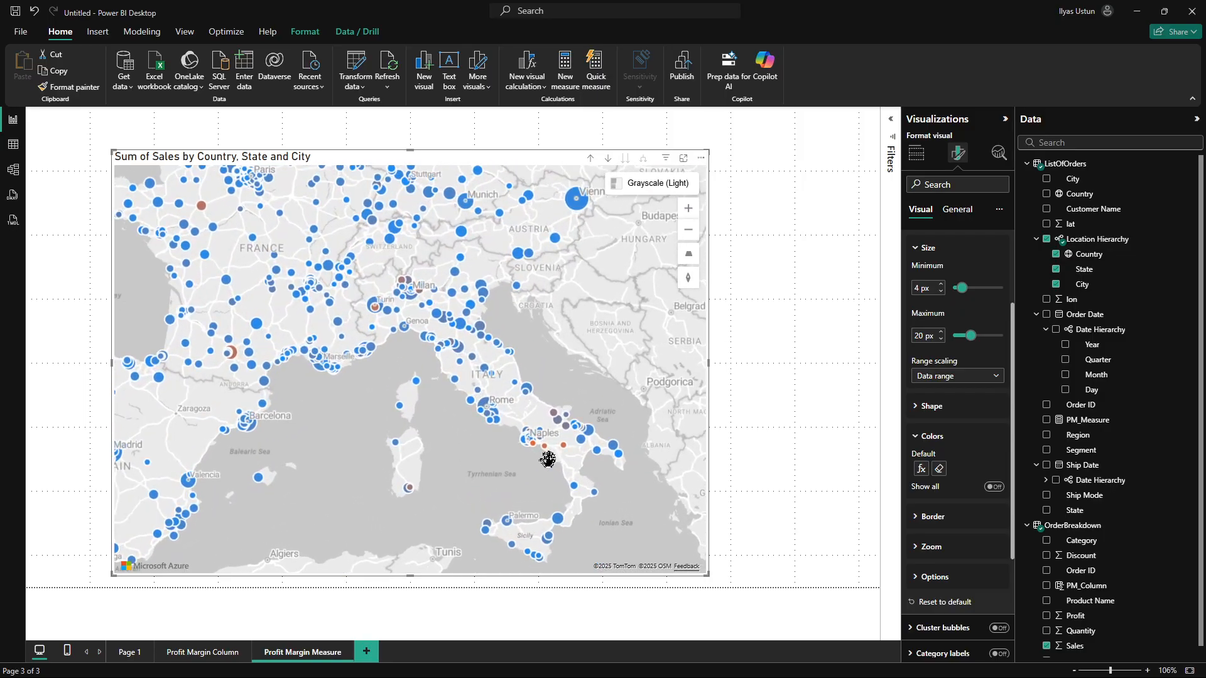
{"action": "scroll", "coordinate": [345, 333], "scroll_direction": "down", "scroll_amount": 5}
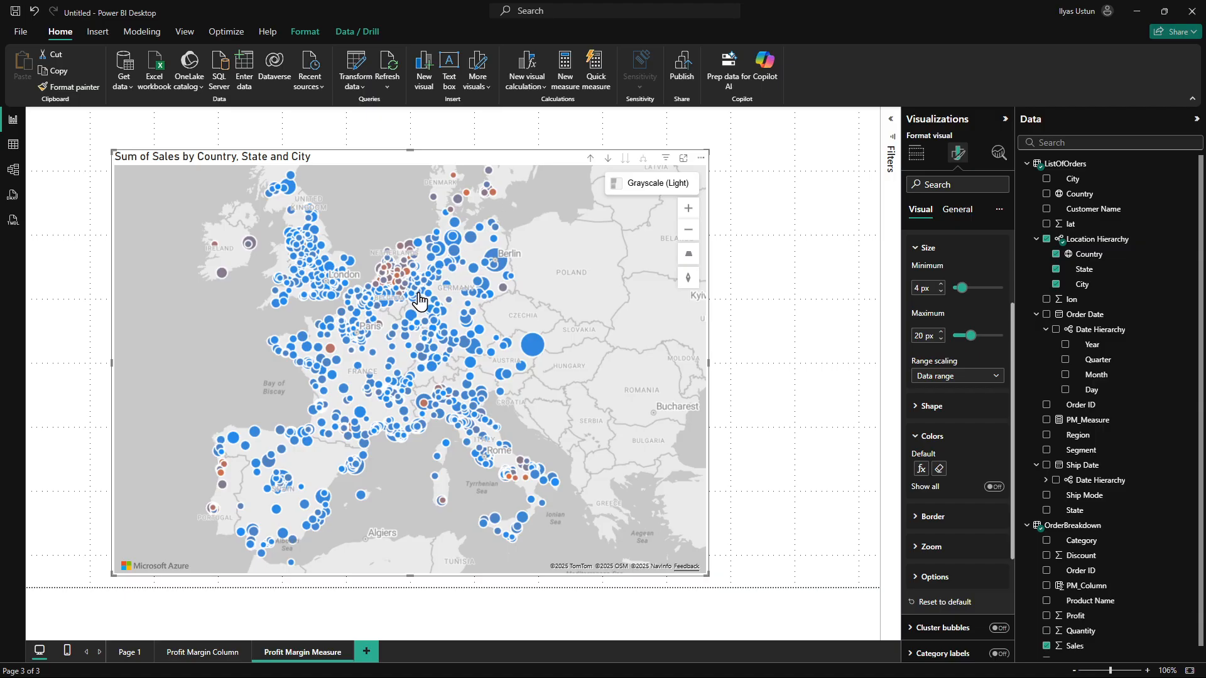
{"action": "mouse_move", "coordinate": [420, 304]}
{"action": "scroll", "coordinate": [420, 304], "scroll_direction": "up", "scroll_amount": 3}
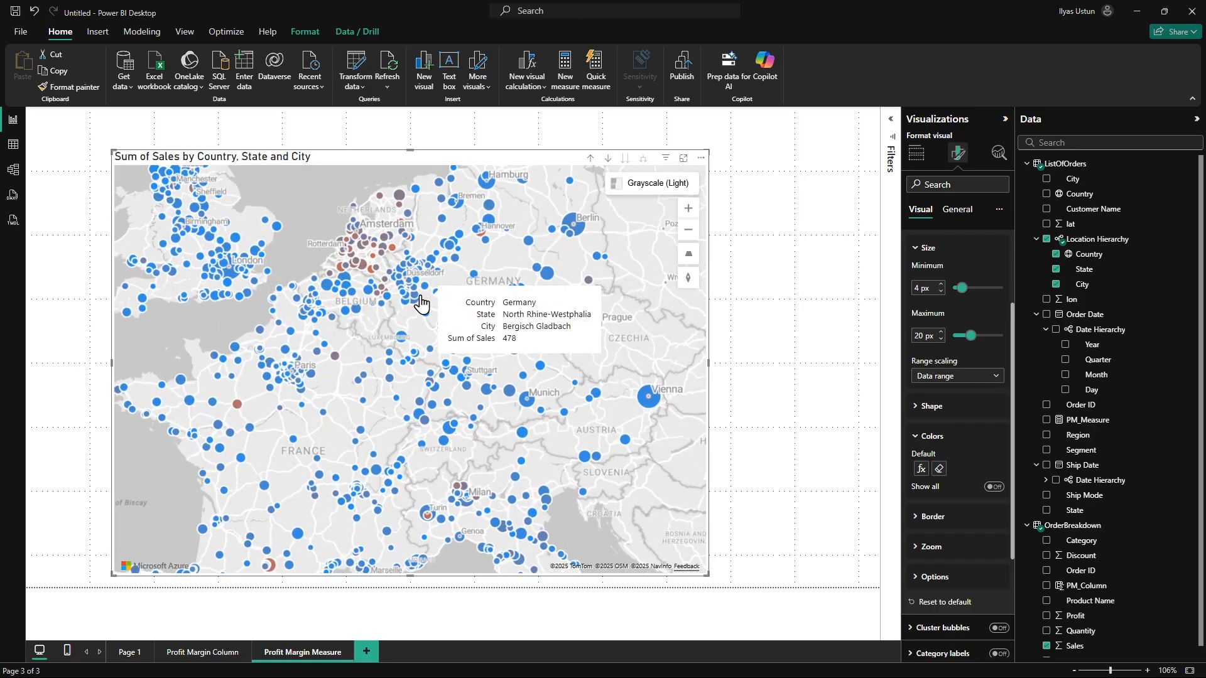
Step: Drill the map back up from cities through states to country level and check the sales details for Italy
{"action": "left_click", "coordinate": [590, 158]}
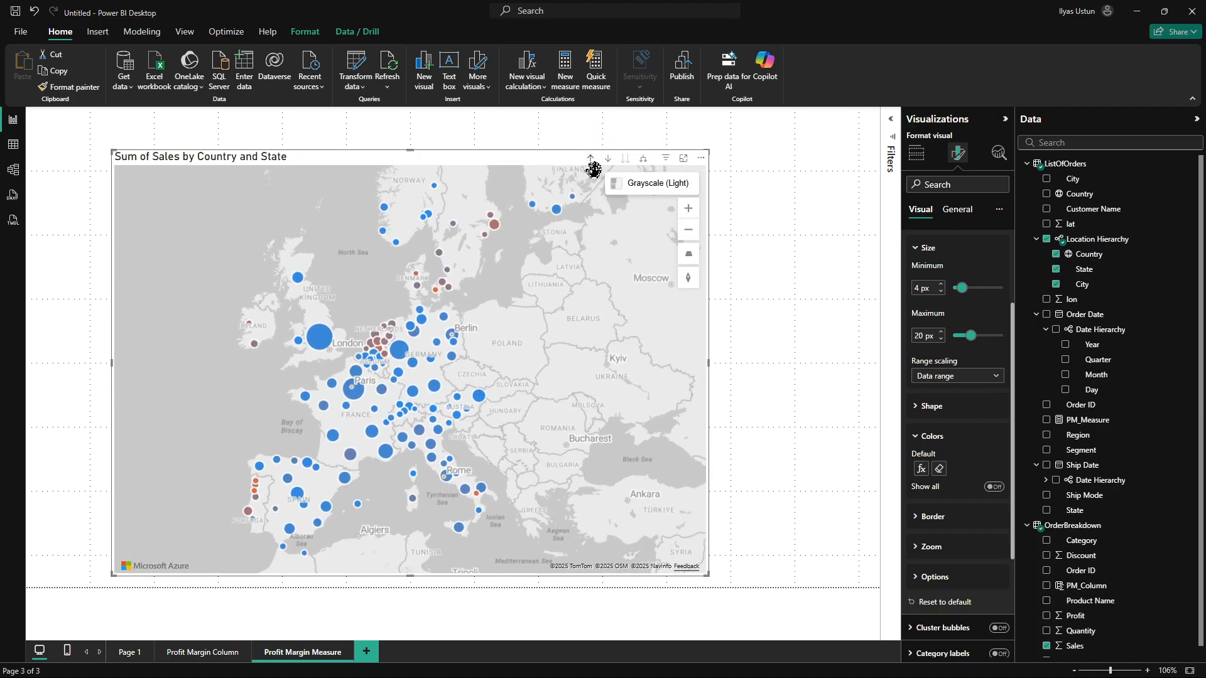
{"action": "left_click", "coordinate": [590, 158]}
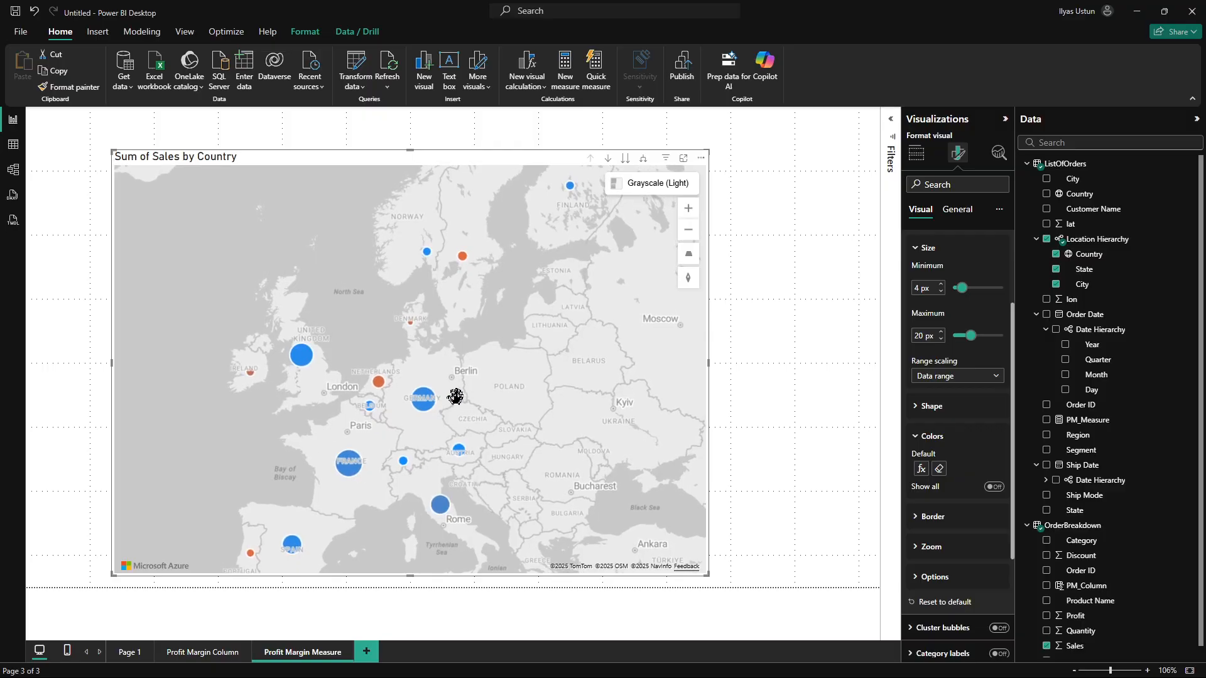
{"action": "mouse_move", "coordinate": [440, 506]}
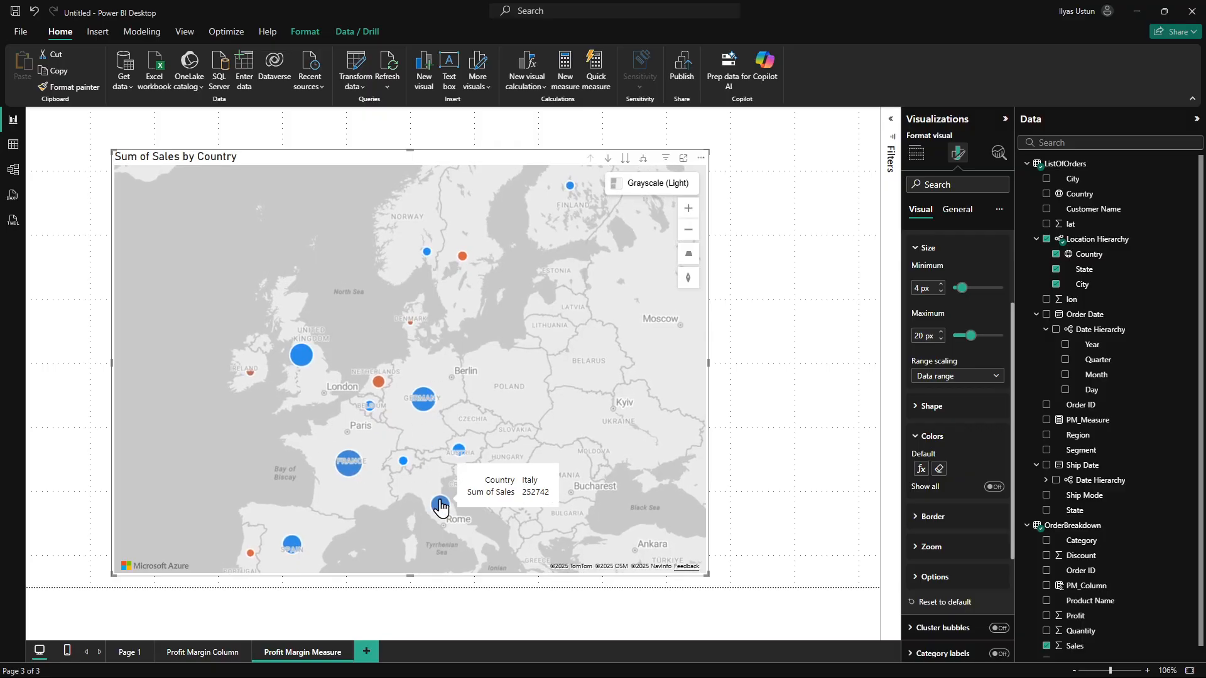
{"action": "scroll", "coordinate": [440, 506], "scroll_direction": "up", "scroll_amount": 1}
{"action": "scroll", "coordinate": [440, 507], "scroll_direction": "down", "scroll_amount": 1}
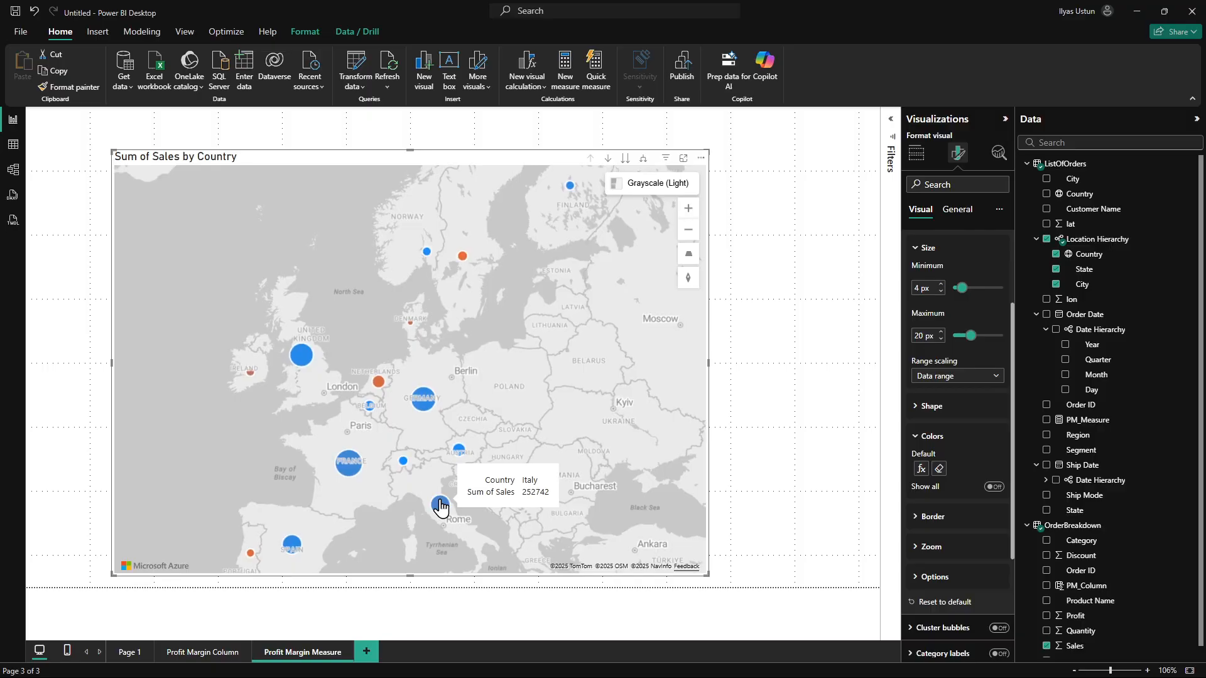